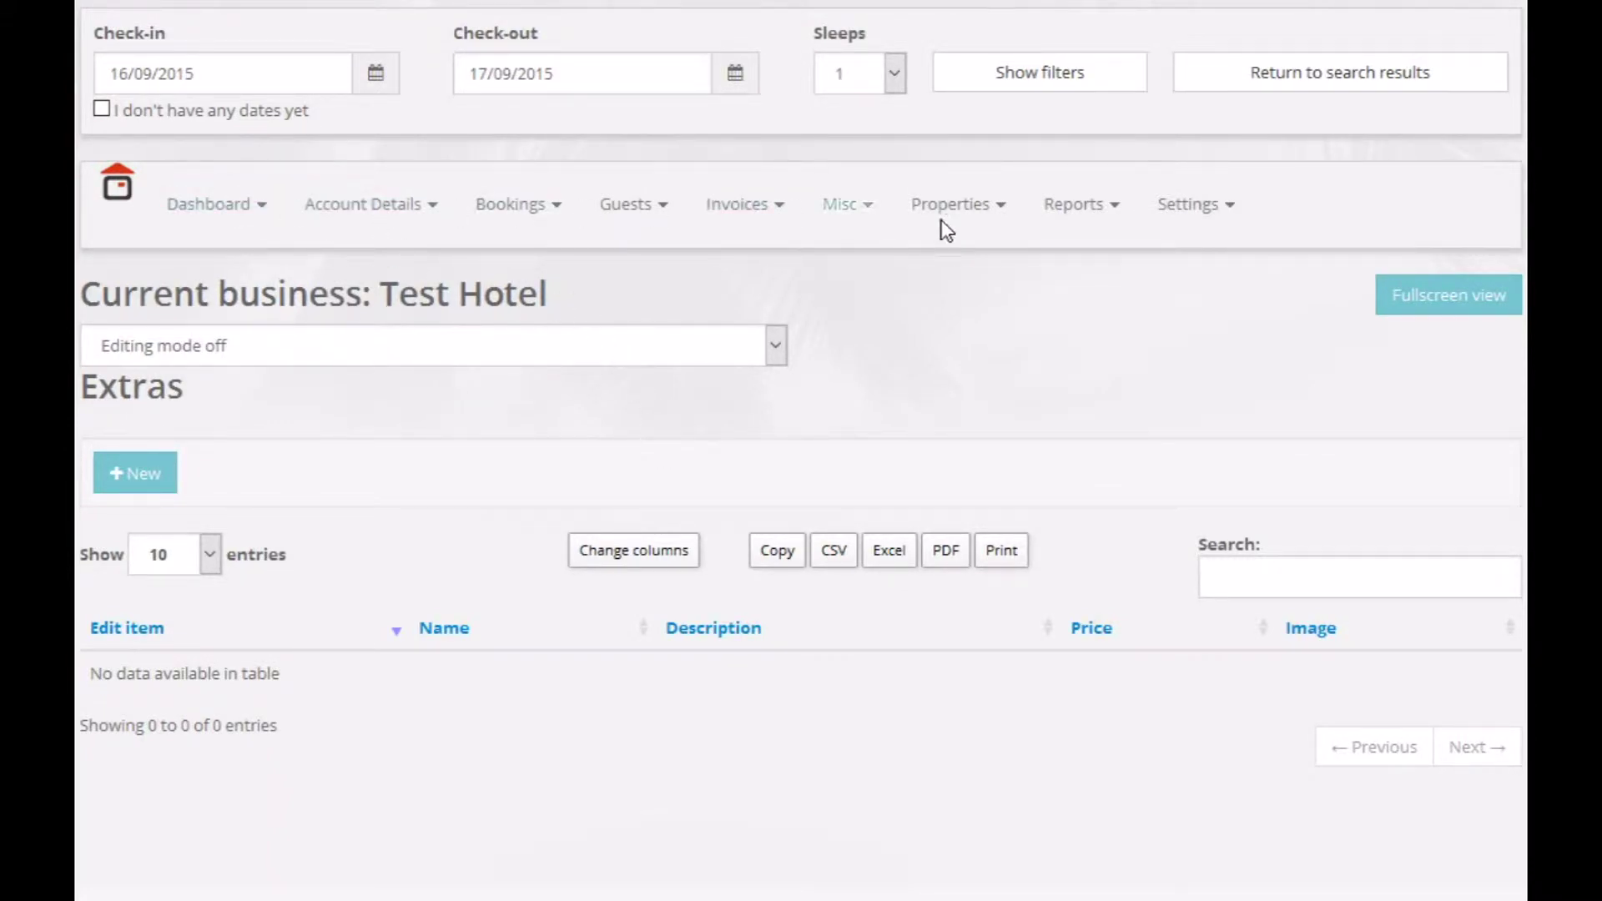
# - From Test Hotel's Extras list, name a new extra 'Bouquet of roses on arrival'
pyautogui.click(1188, 208)
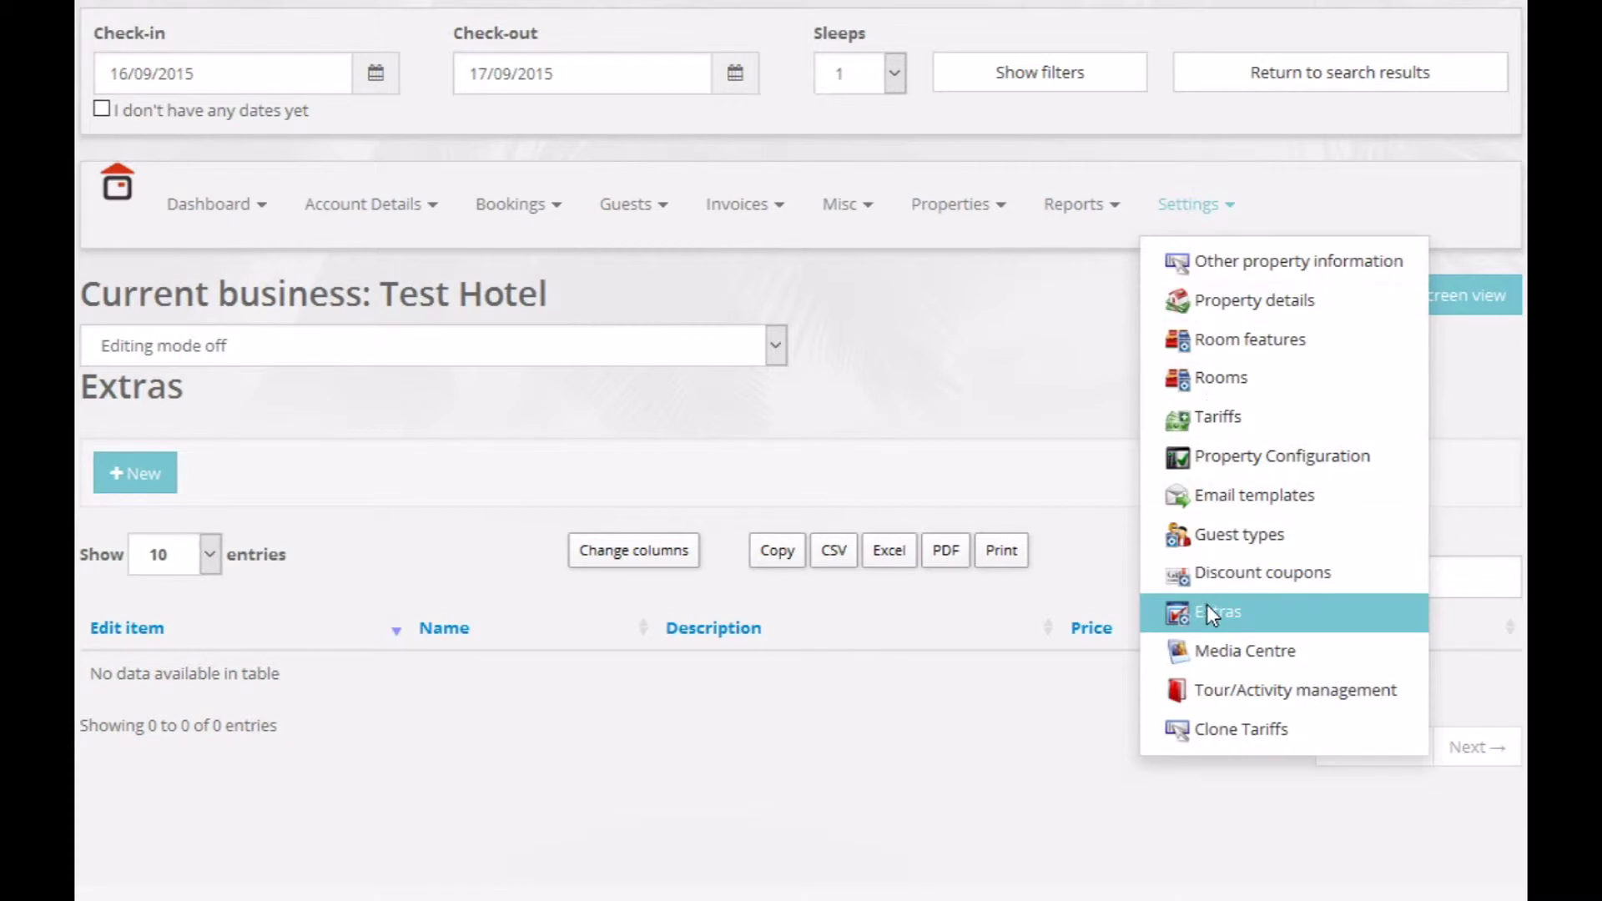
pyautogui.click(969, 445)
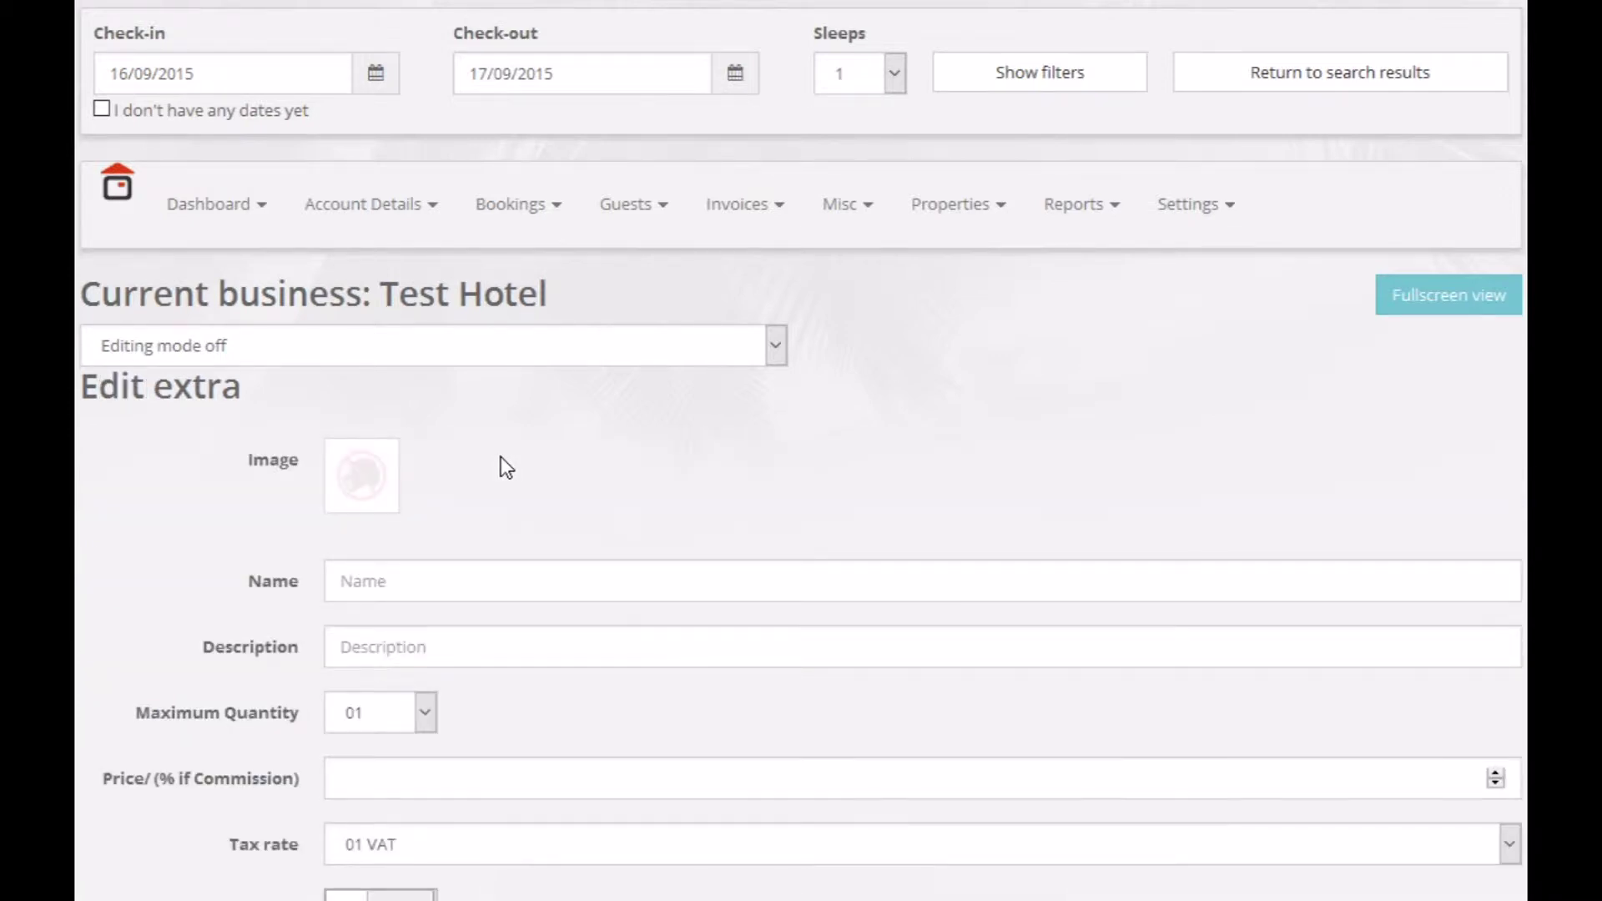
pyautogui.scroll(-3, 501, 456)
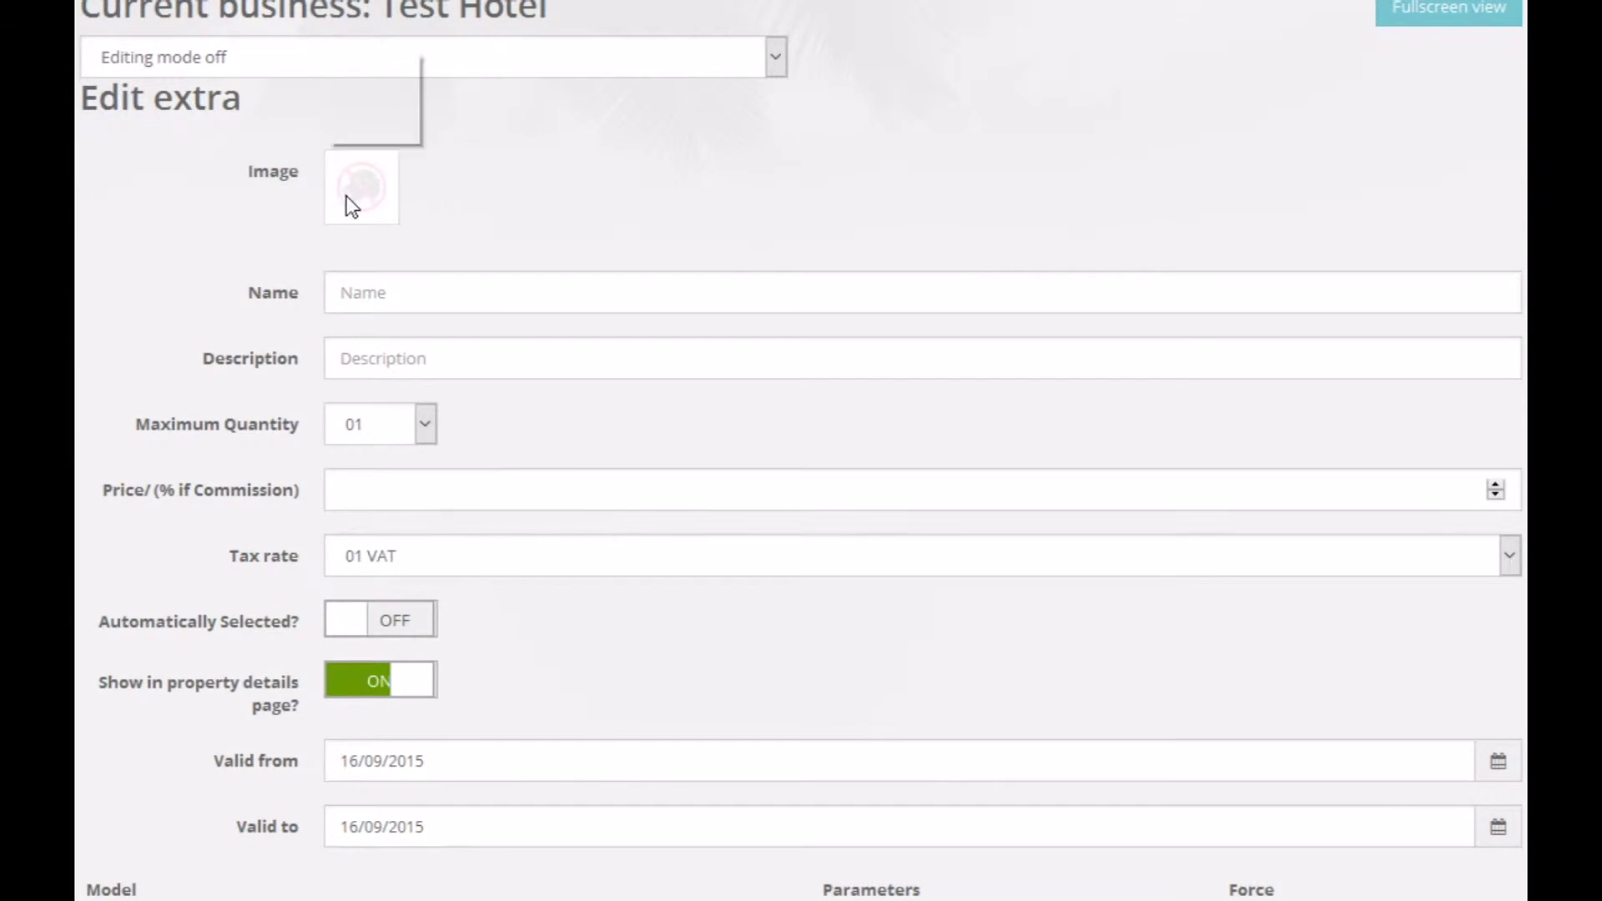
pyautogui.click(487, 296)
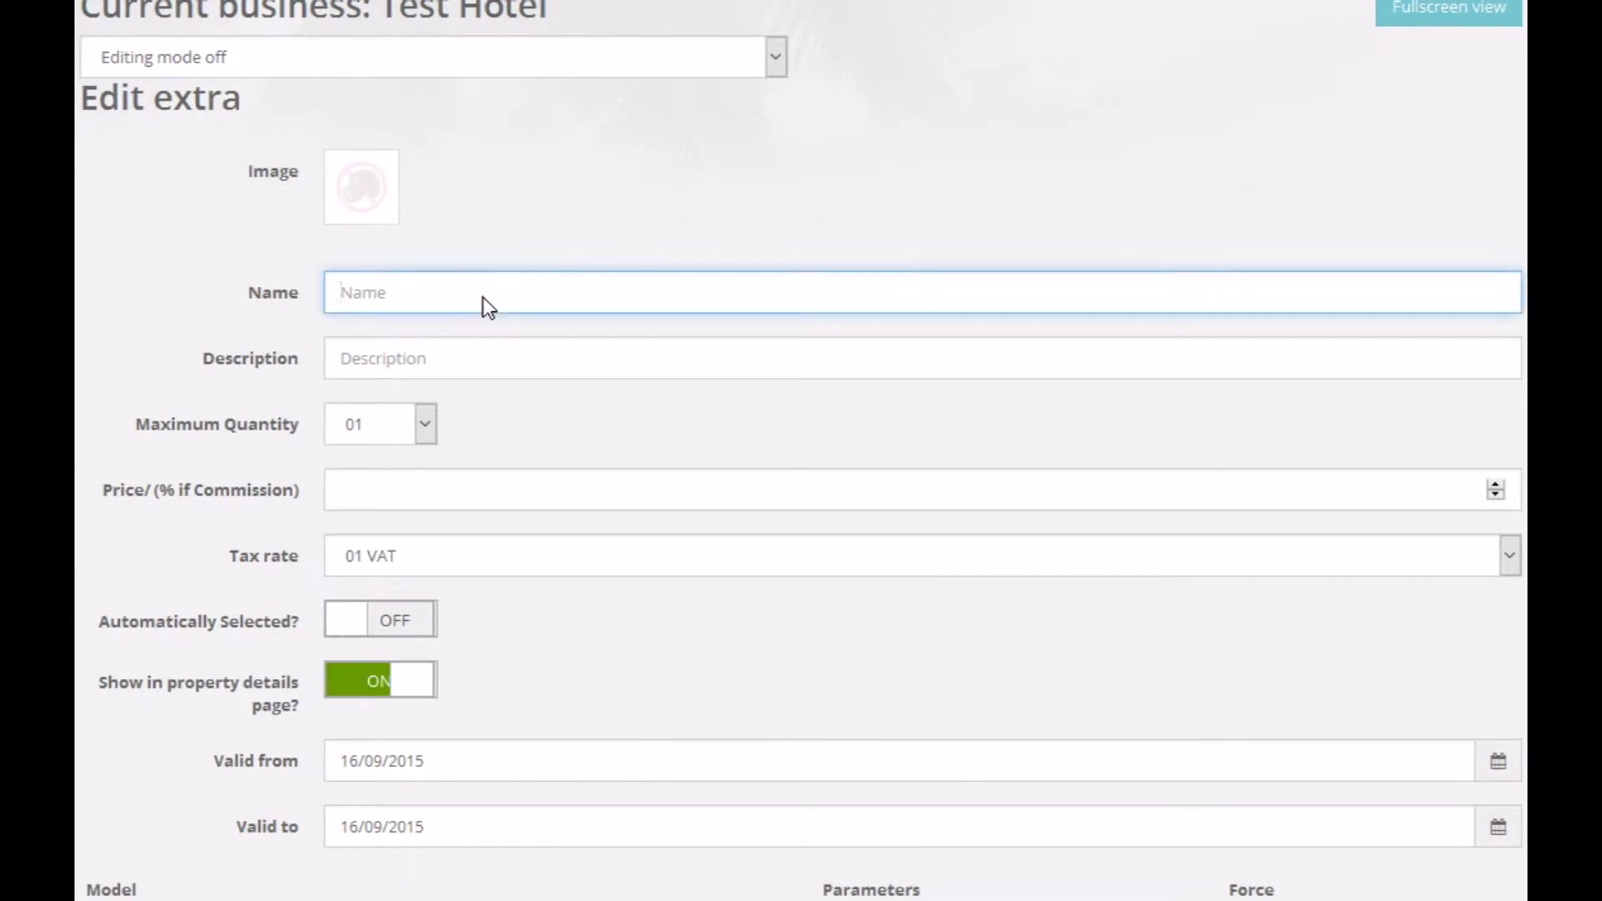
pyautogui.write('Optional Ext')
pyautogui.write('ra 1')
pyautogui.press('BackSpace')
pyautogui.press('BackSpace')
pyautogui.press('BackSpace')
pyautogui.press('BackSpace')
pyautogui.press('BackSpace')
pyautogui.press('BackSpace')
pyautogui.write('B')
pyautogui.write('ough')
pyautogui.press('BackSpace')
pyautogui.press('BackSpace')
pyautogui.write('qu')
pyautogui.write('et of r')
pyautogui.write('oses on arriv')
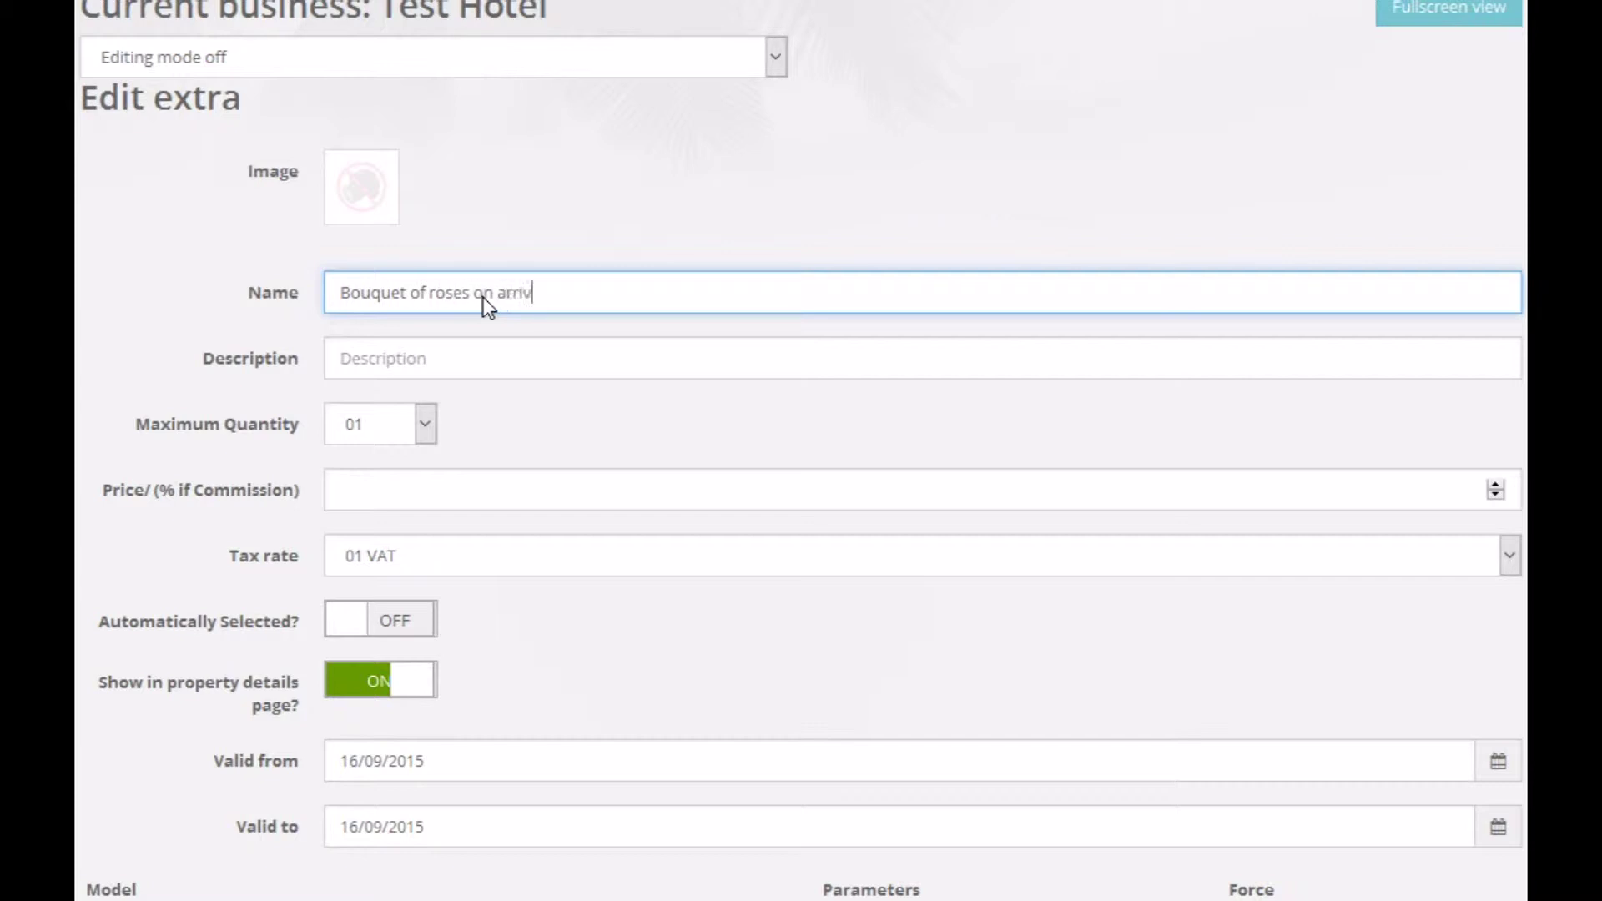
pyautogui.write('al')
pyautogui.click(560, 430)
pyautogui.scroll(-1, 559, 429)
pyautogui.scroll(-1, 560, 430)
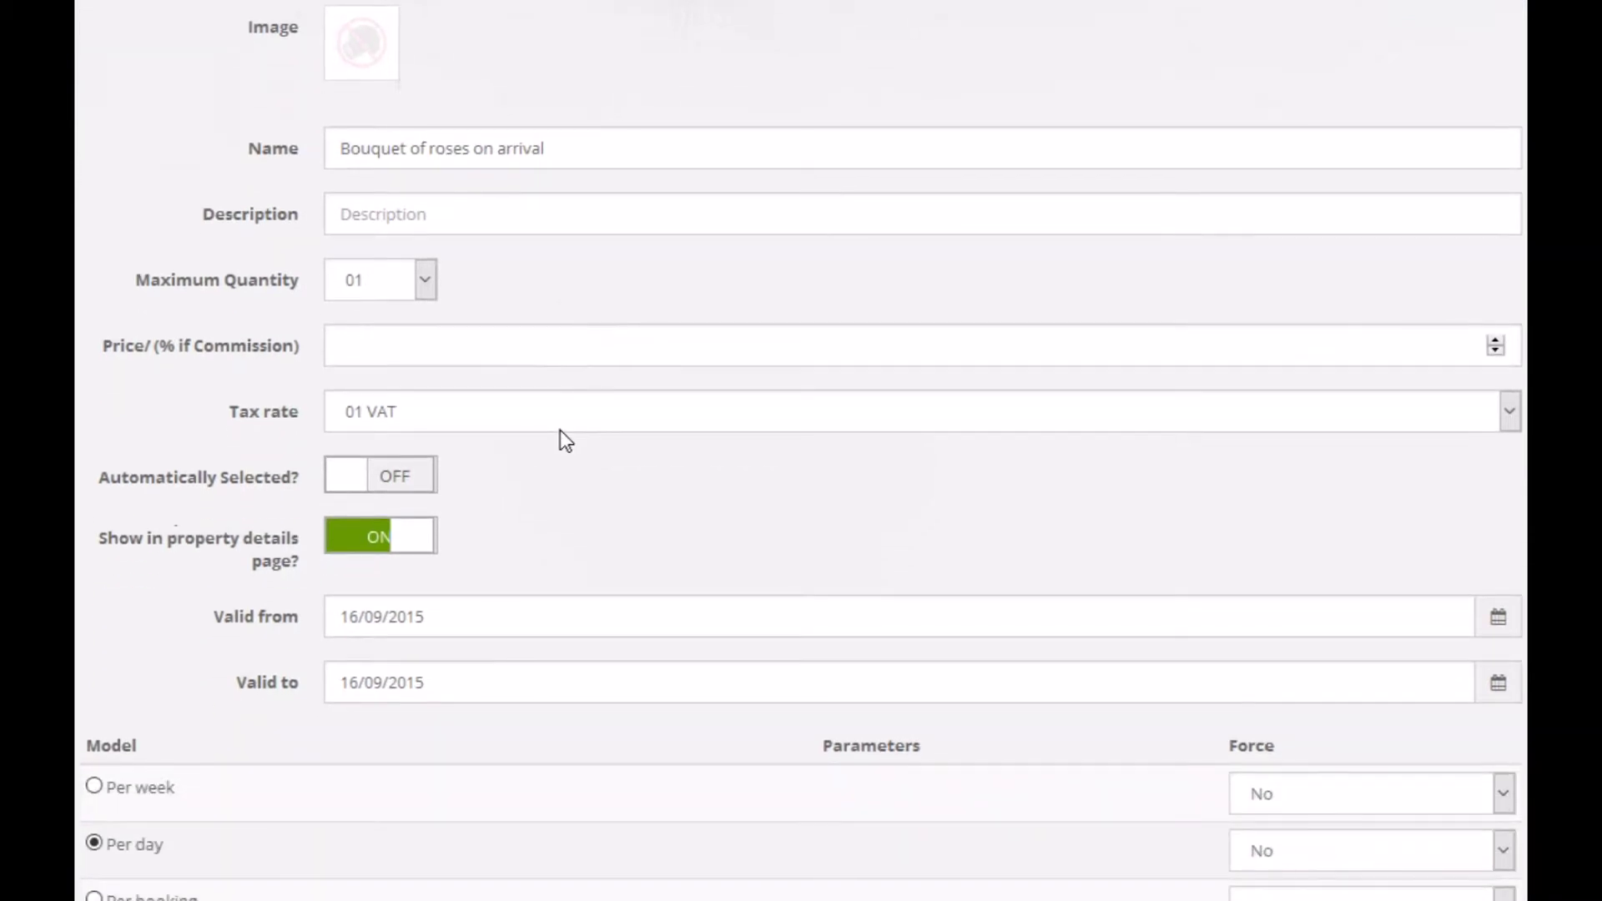
# - Price the extra at 20 and choose the Per booking pricing model
pyautogui.click(383, 351)
pyautogui.write('2')
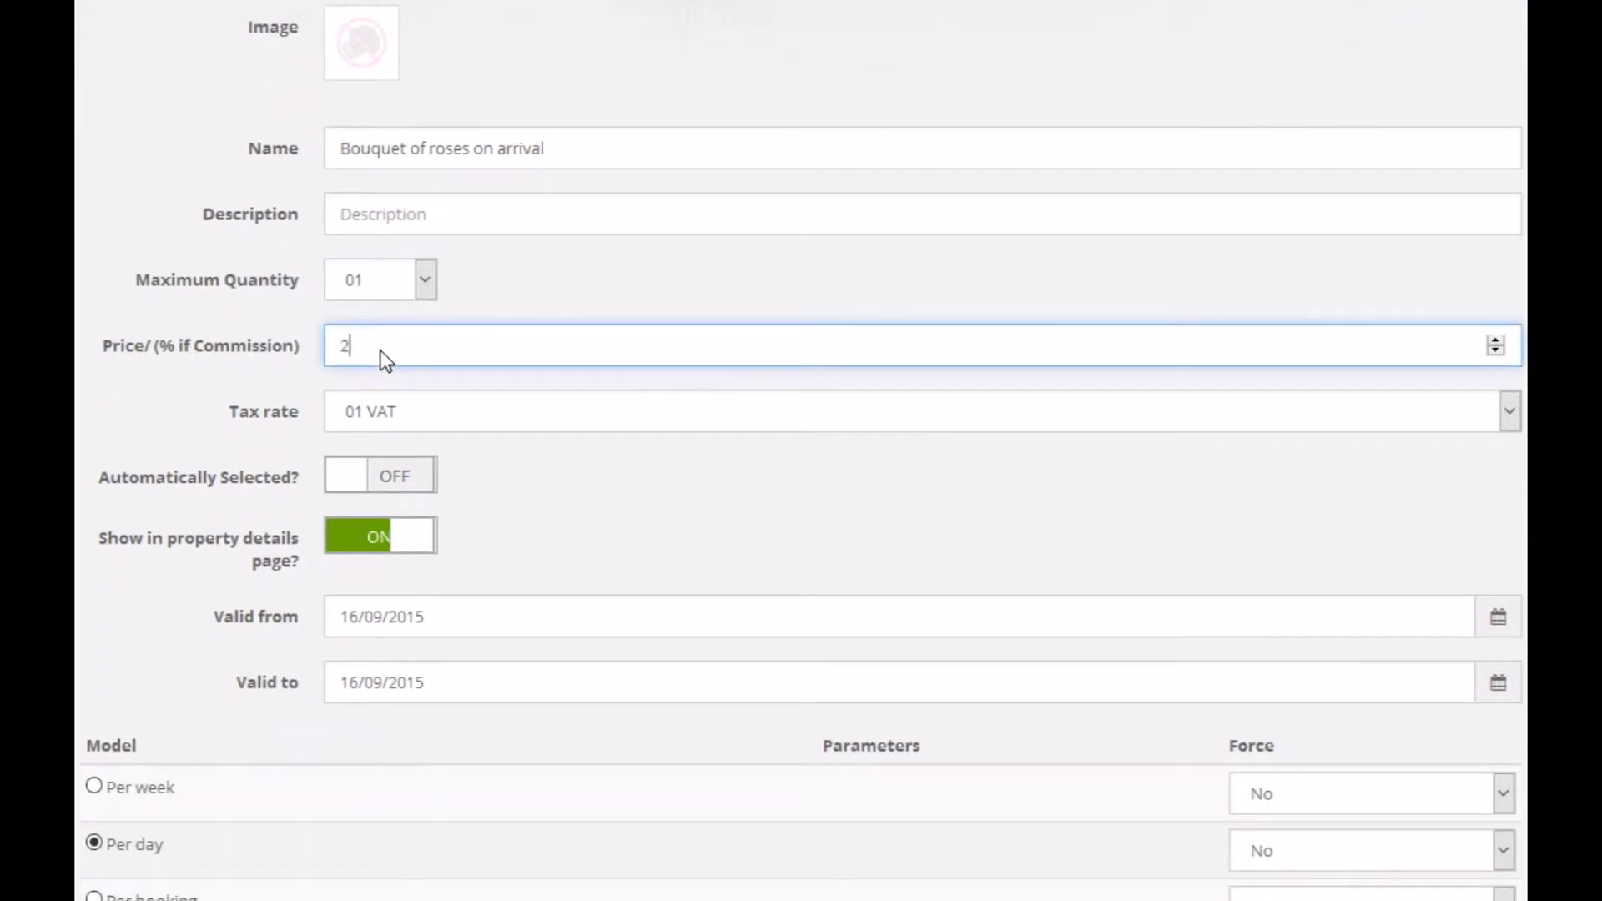
pyautogui.write('0')
pyautogui.click(616, 519)
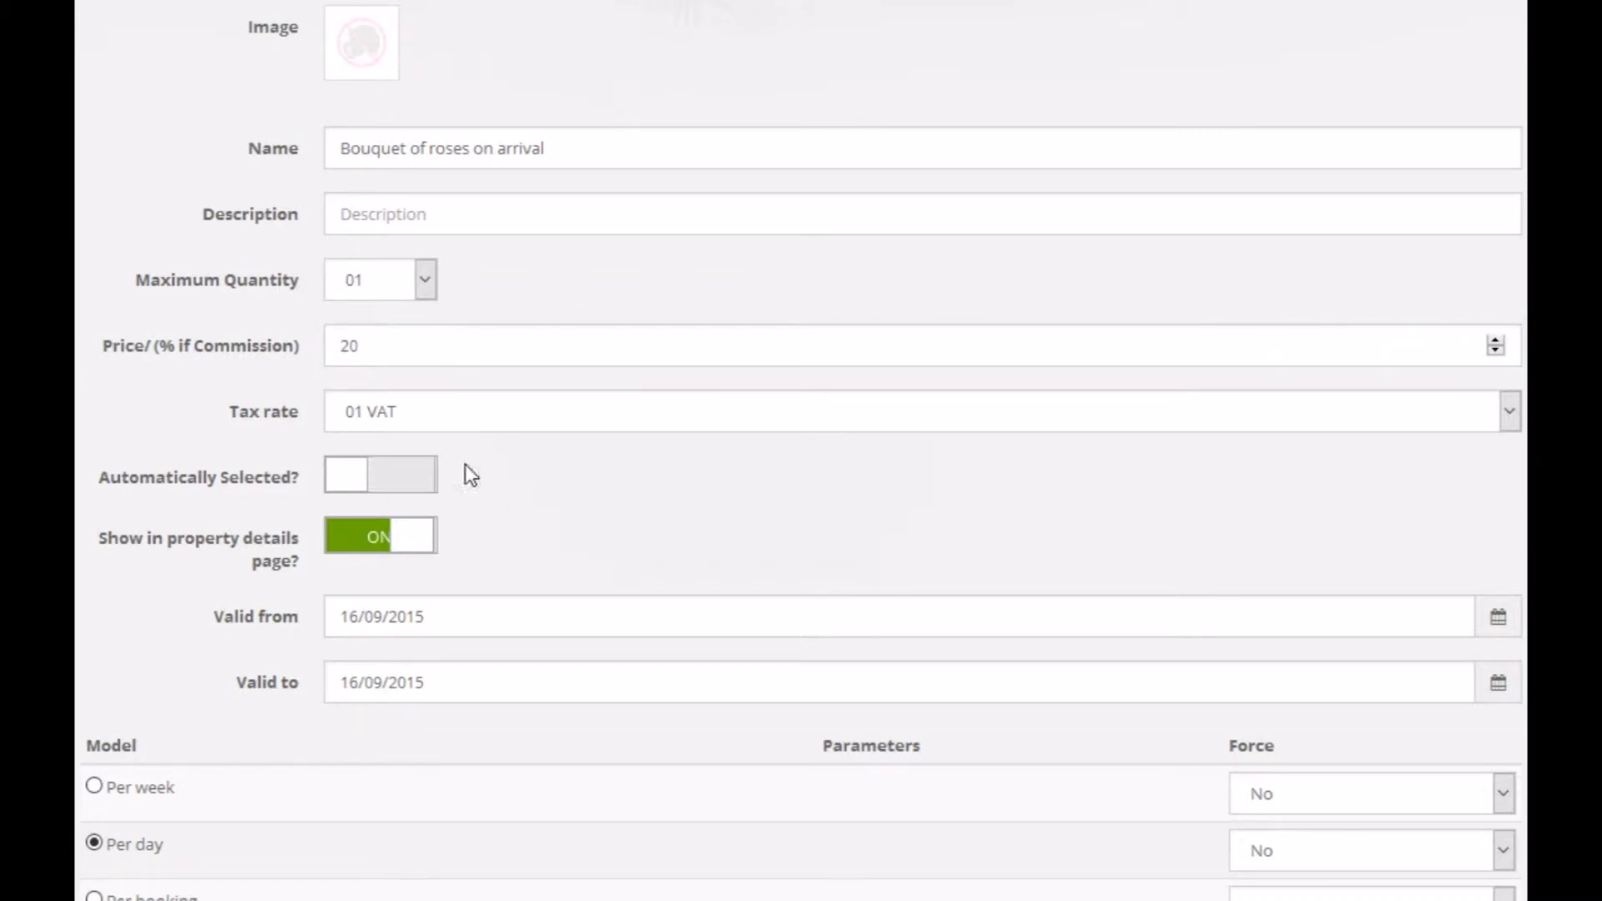
pyautogui.scroll(-2, 541, 493)
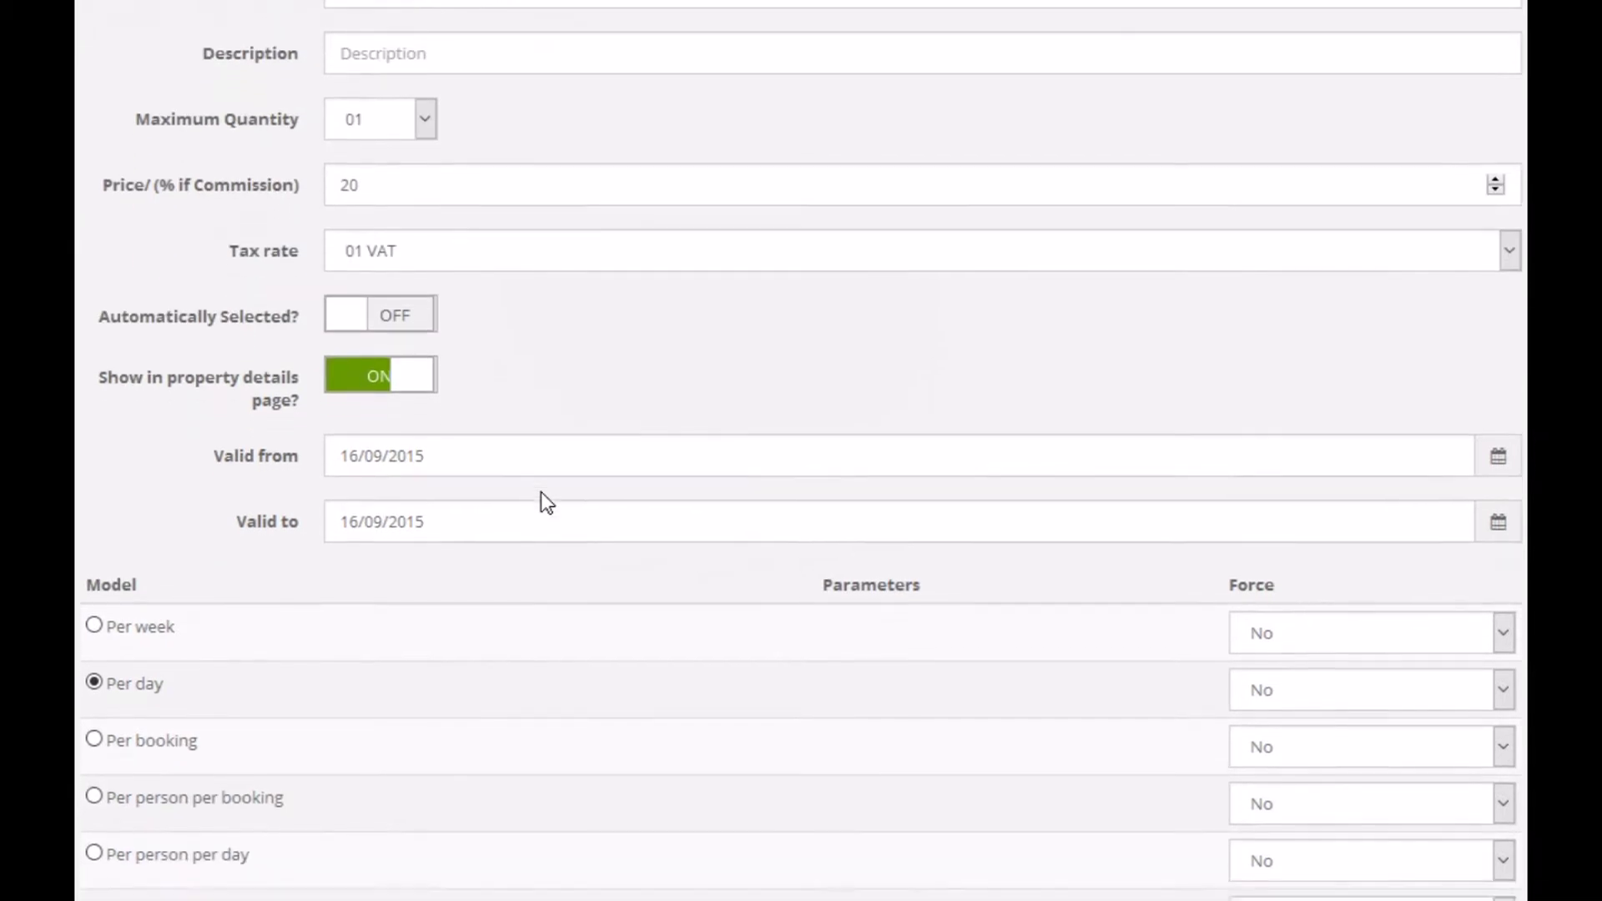
pyautogui.scroll(-2, 540, 493)
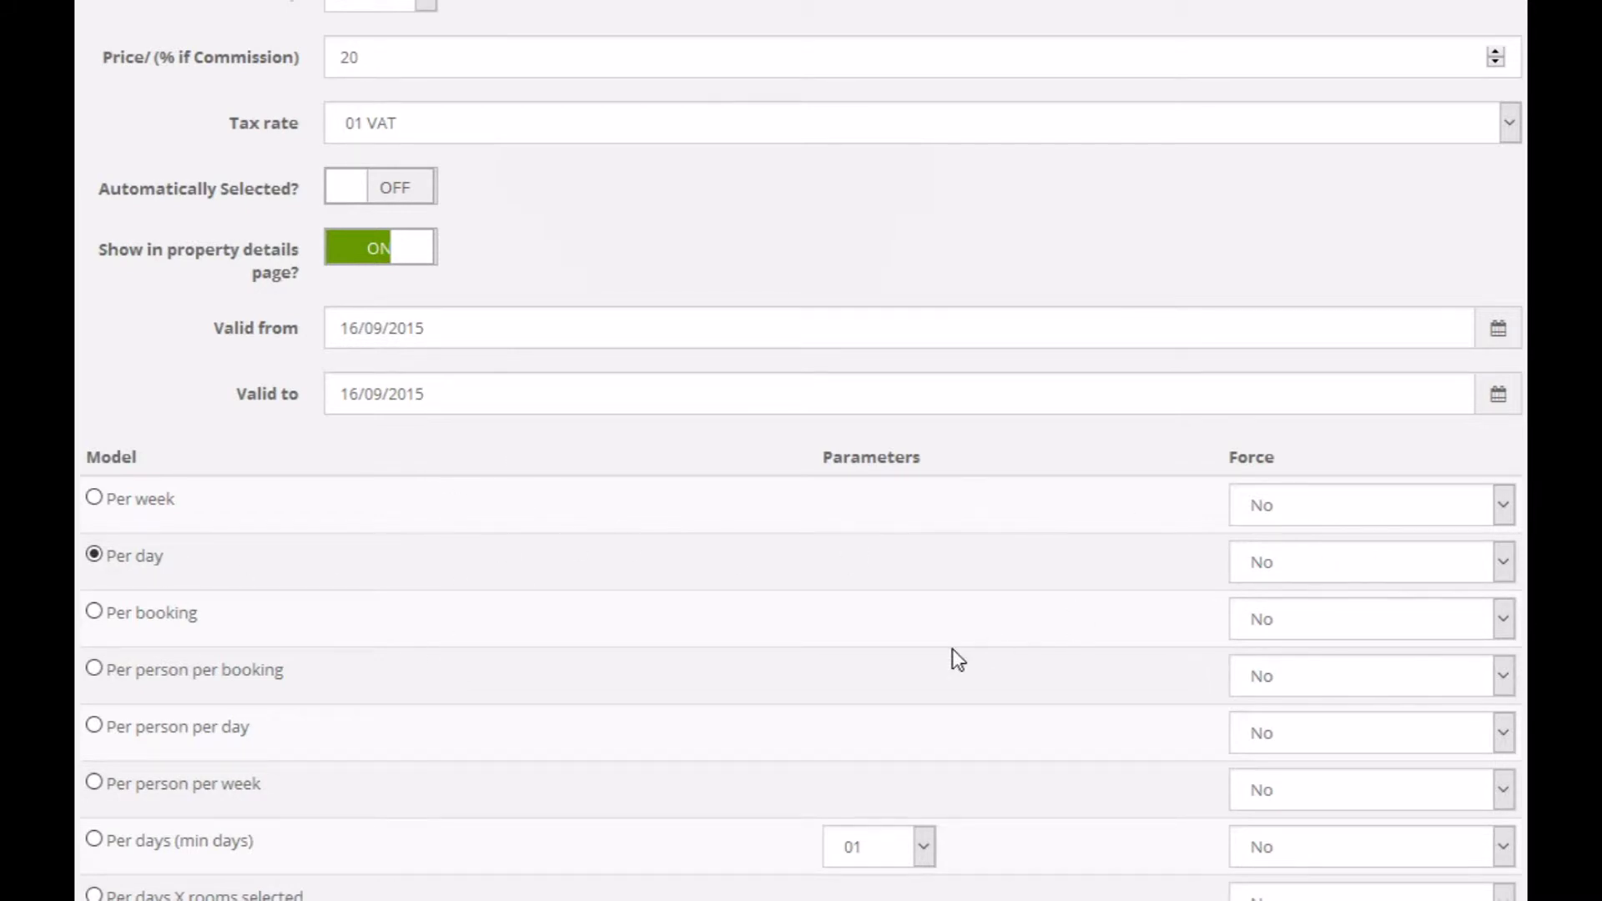
pyautogui.scroll(-3, 953, 649)
pyautogui.scroll(-3, 953, 648)
pyautogui.scroll(-2, 952, 648)
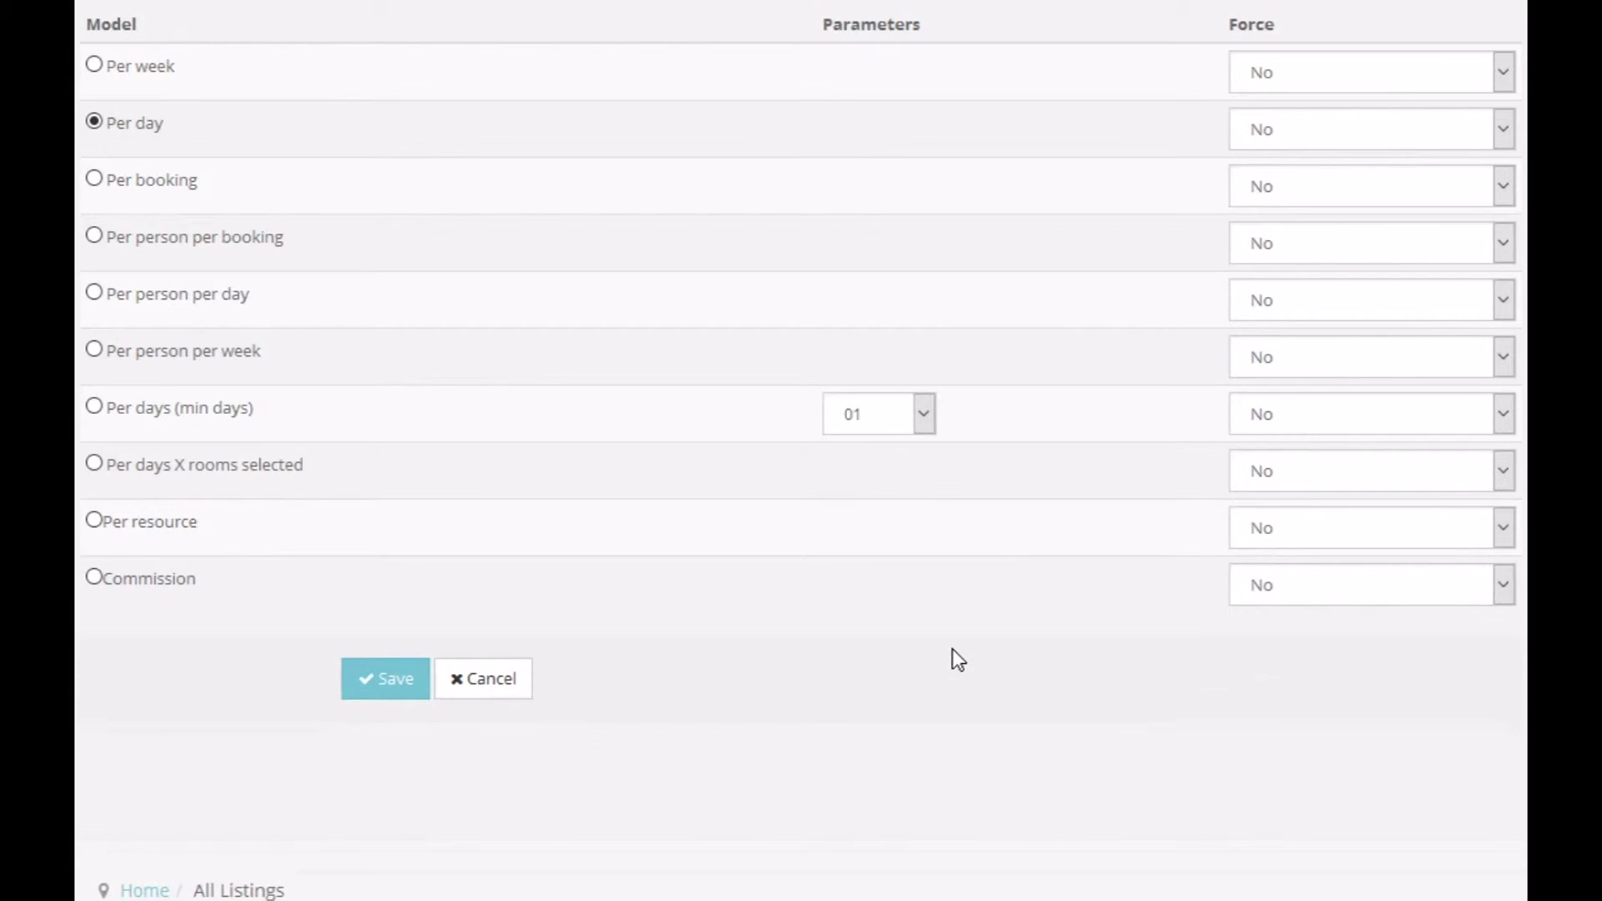
pyautogui.scroll(4, 953, 650)
pyautogui.scroll(2, 953, 649)
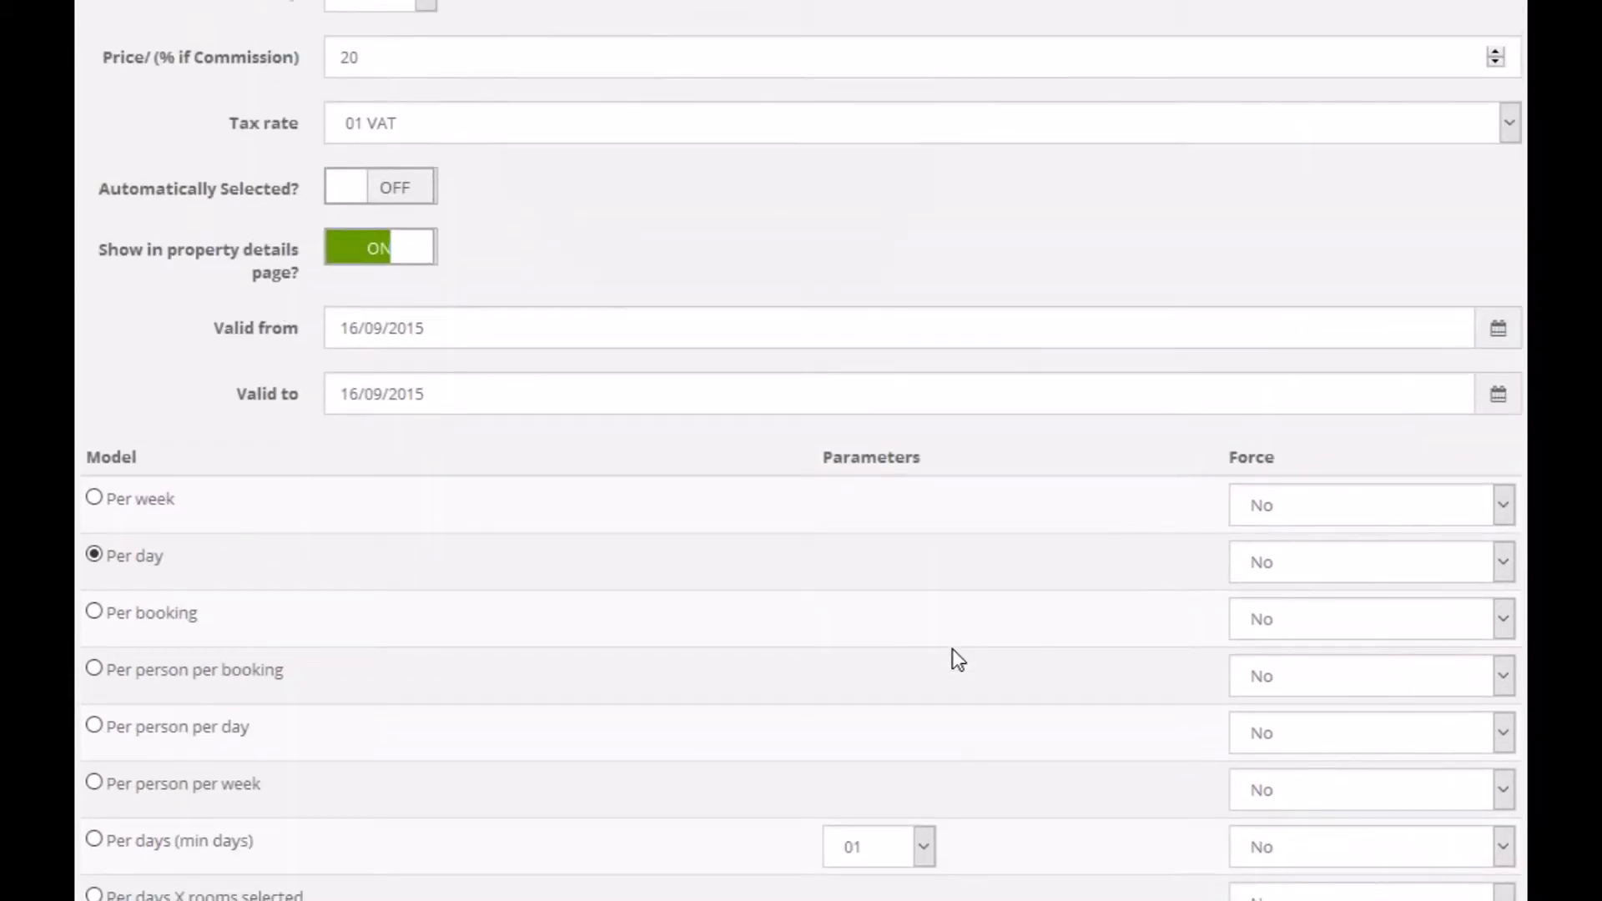
pyautogui.scroll(-1, 952, 649)
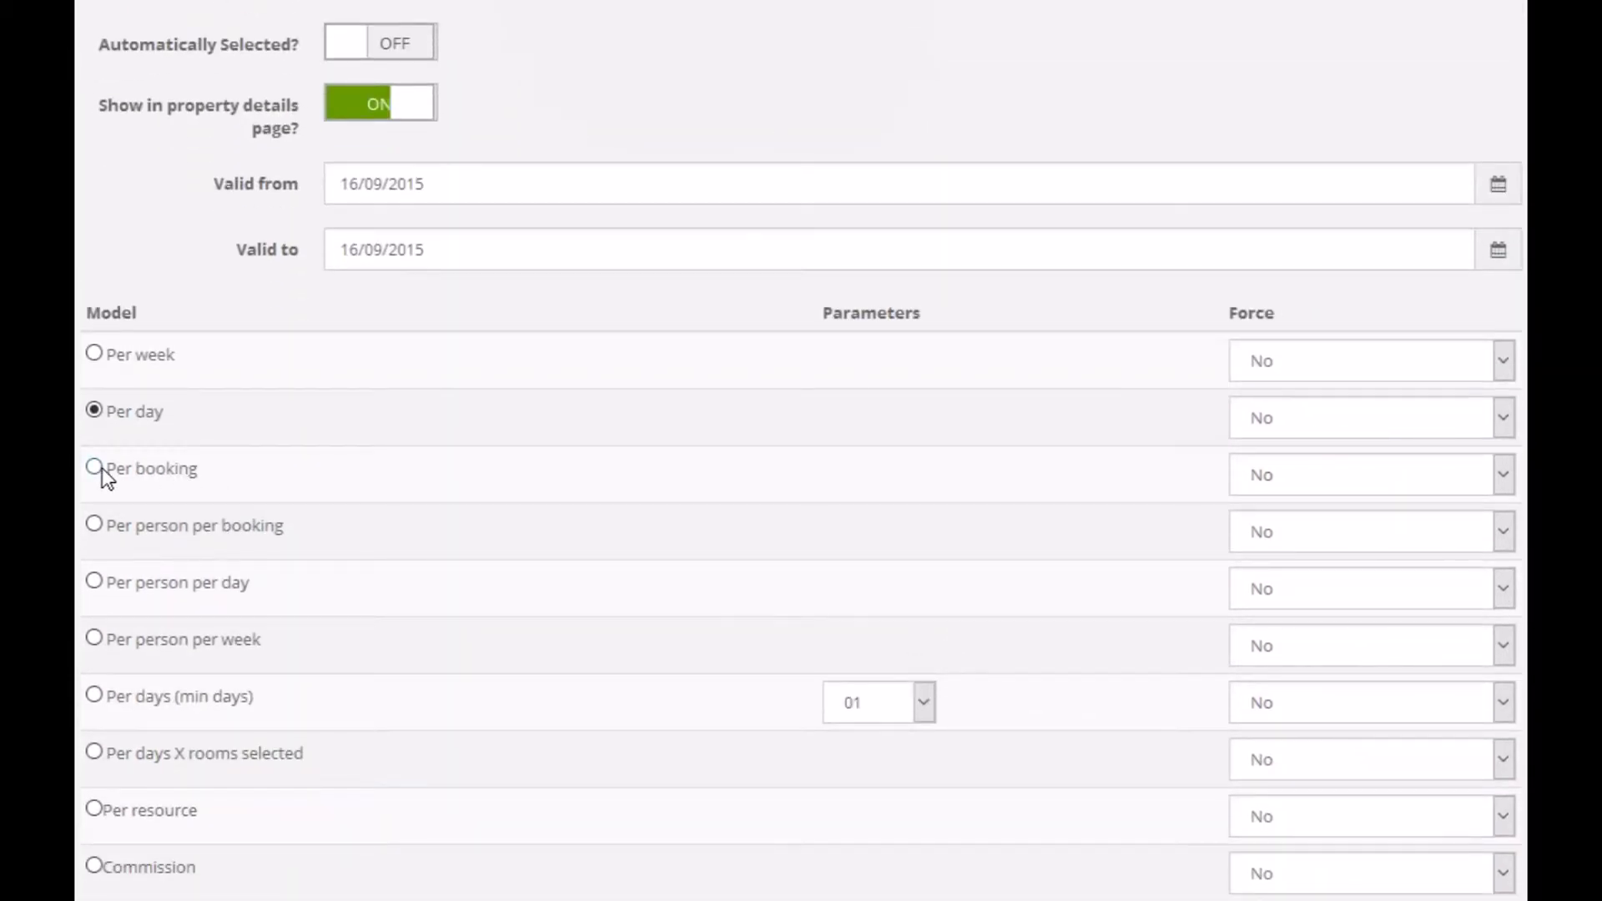
pyautogui.click(94, 467)
pyautogui.scroll(8, 615, 645)
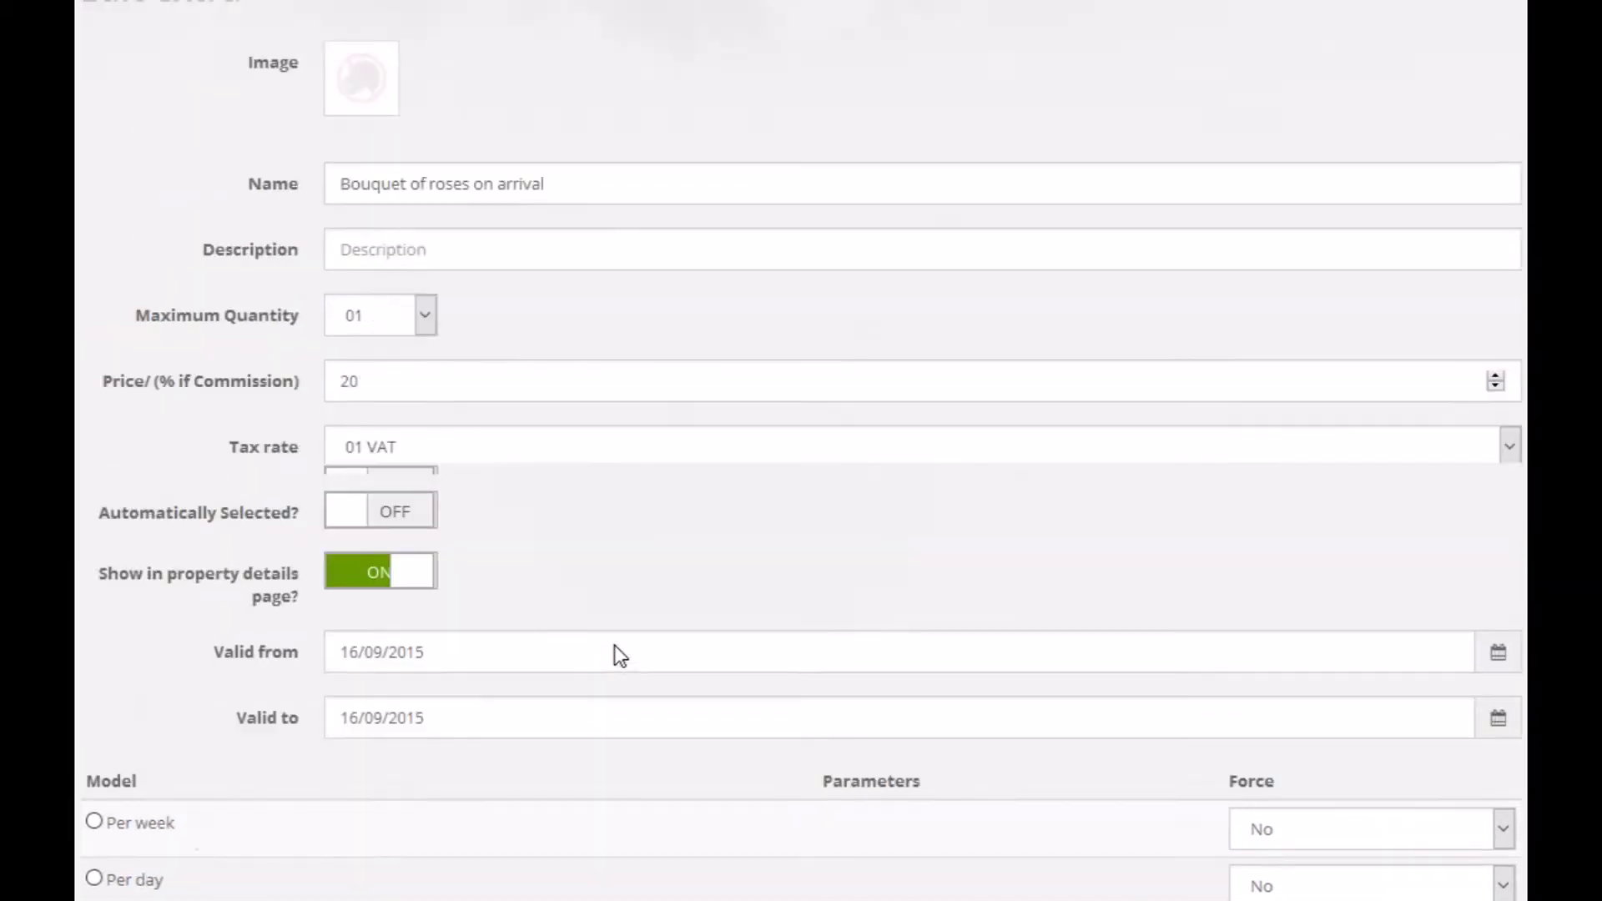
pyautogui.scroll(-1, 609, 708)
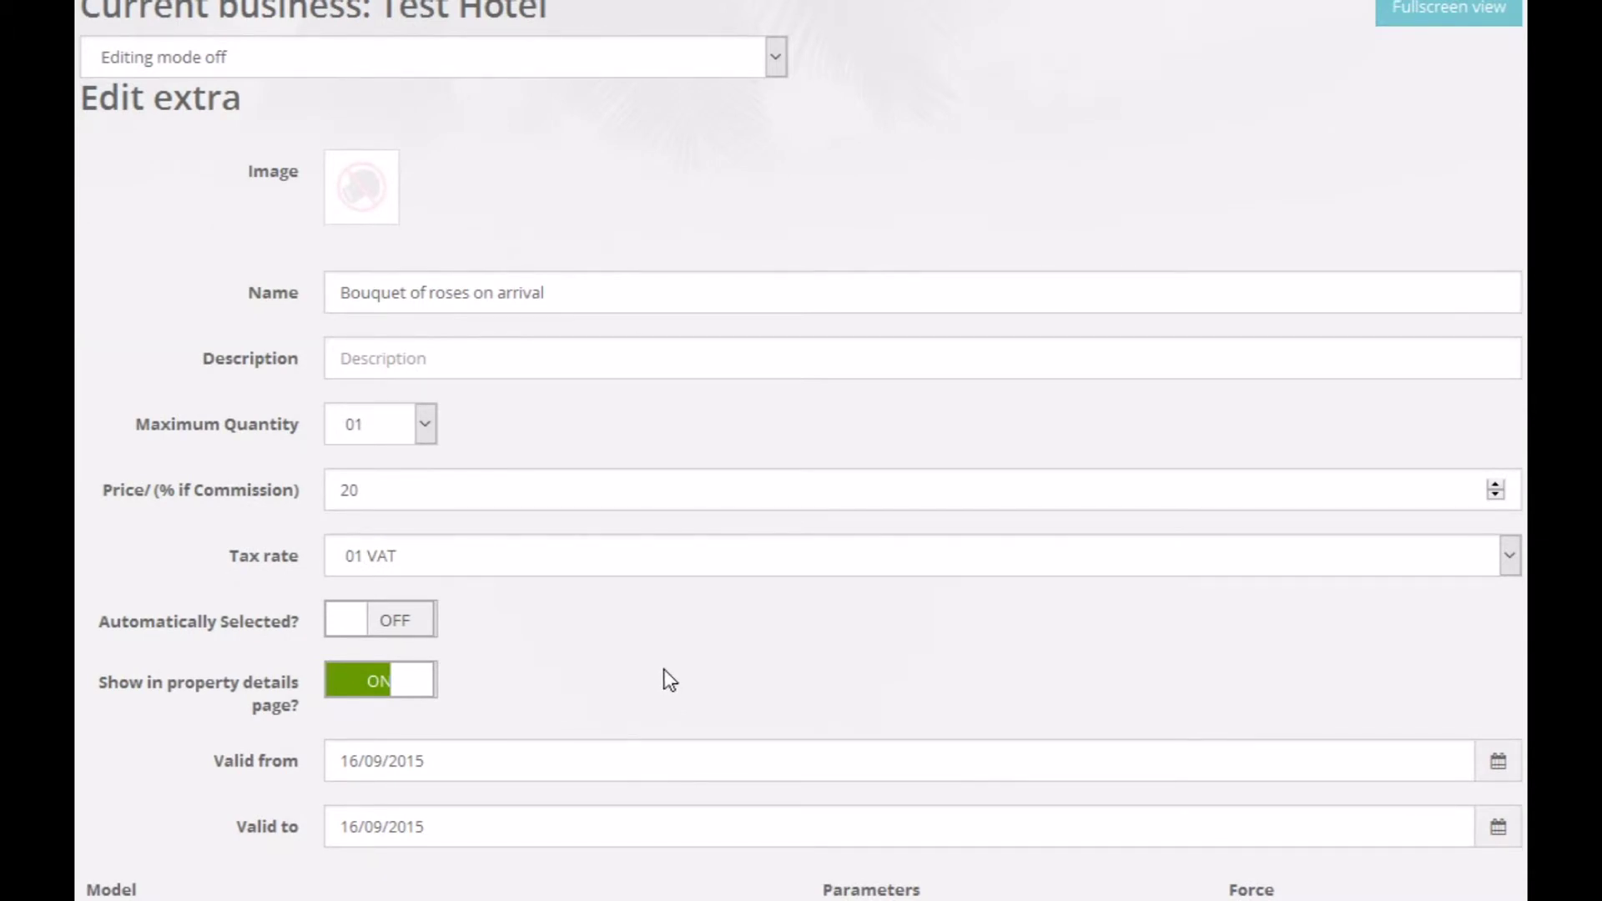
pyautogui.scroll(-5, 678, 635)
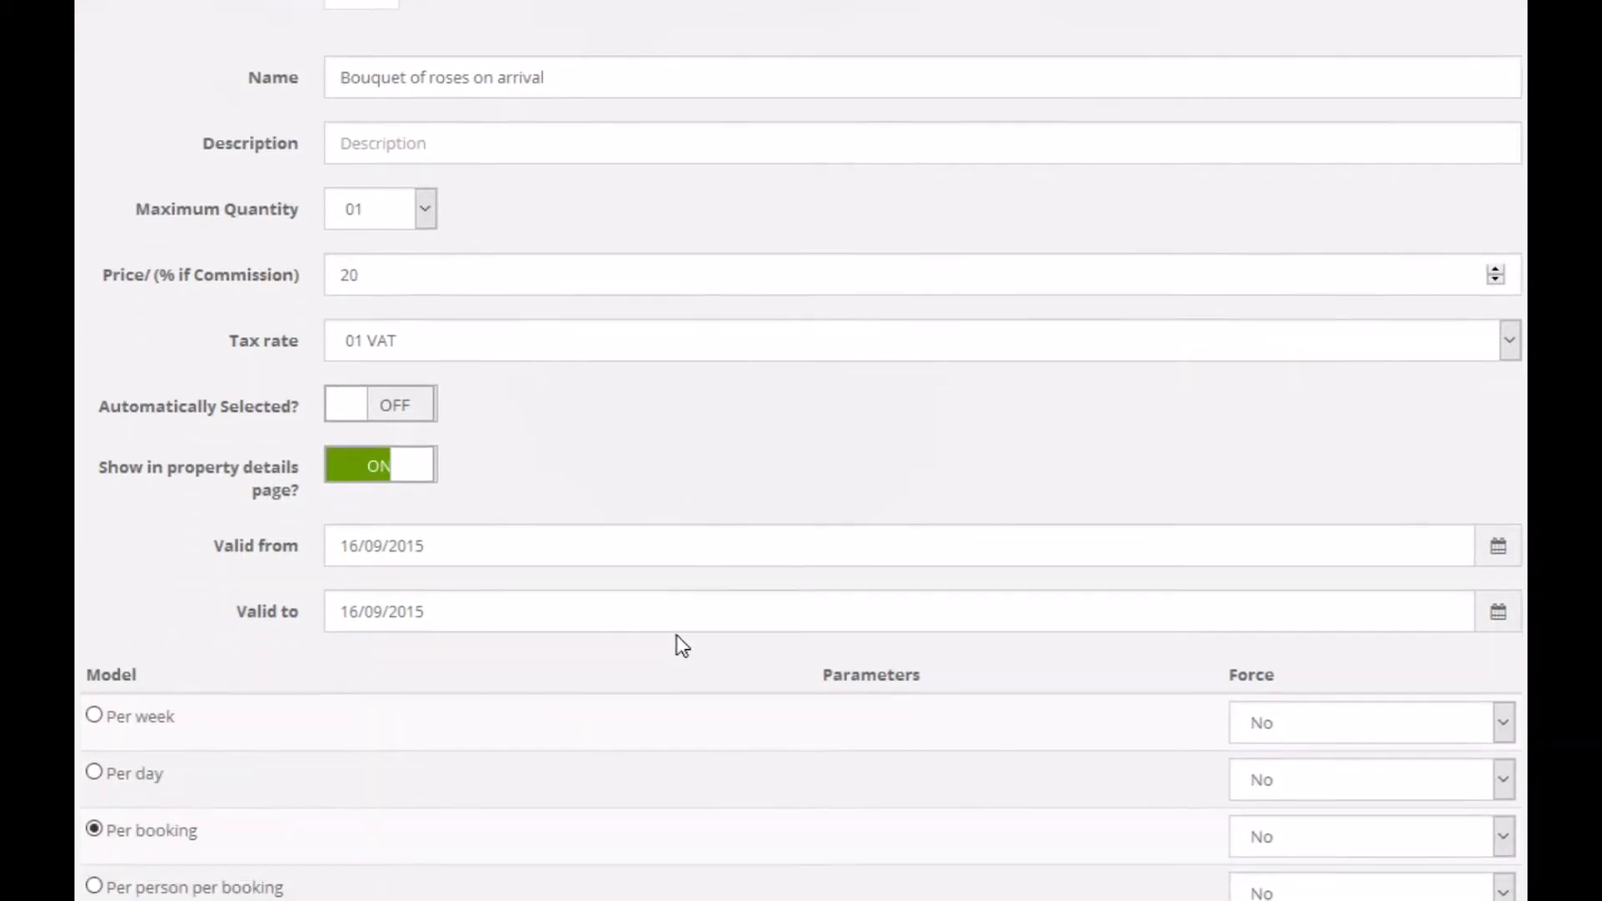
pyautogui.scroll(-2, 677, 635)
pyautogui.scroll(-2, 677, 635)
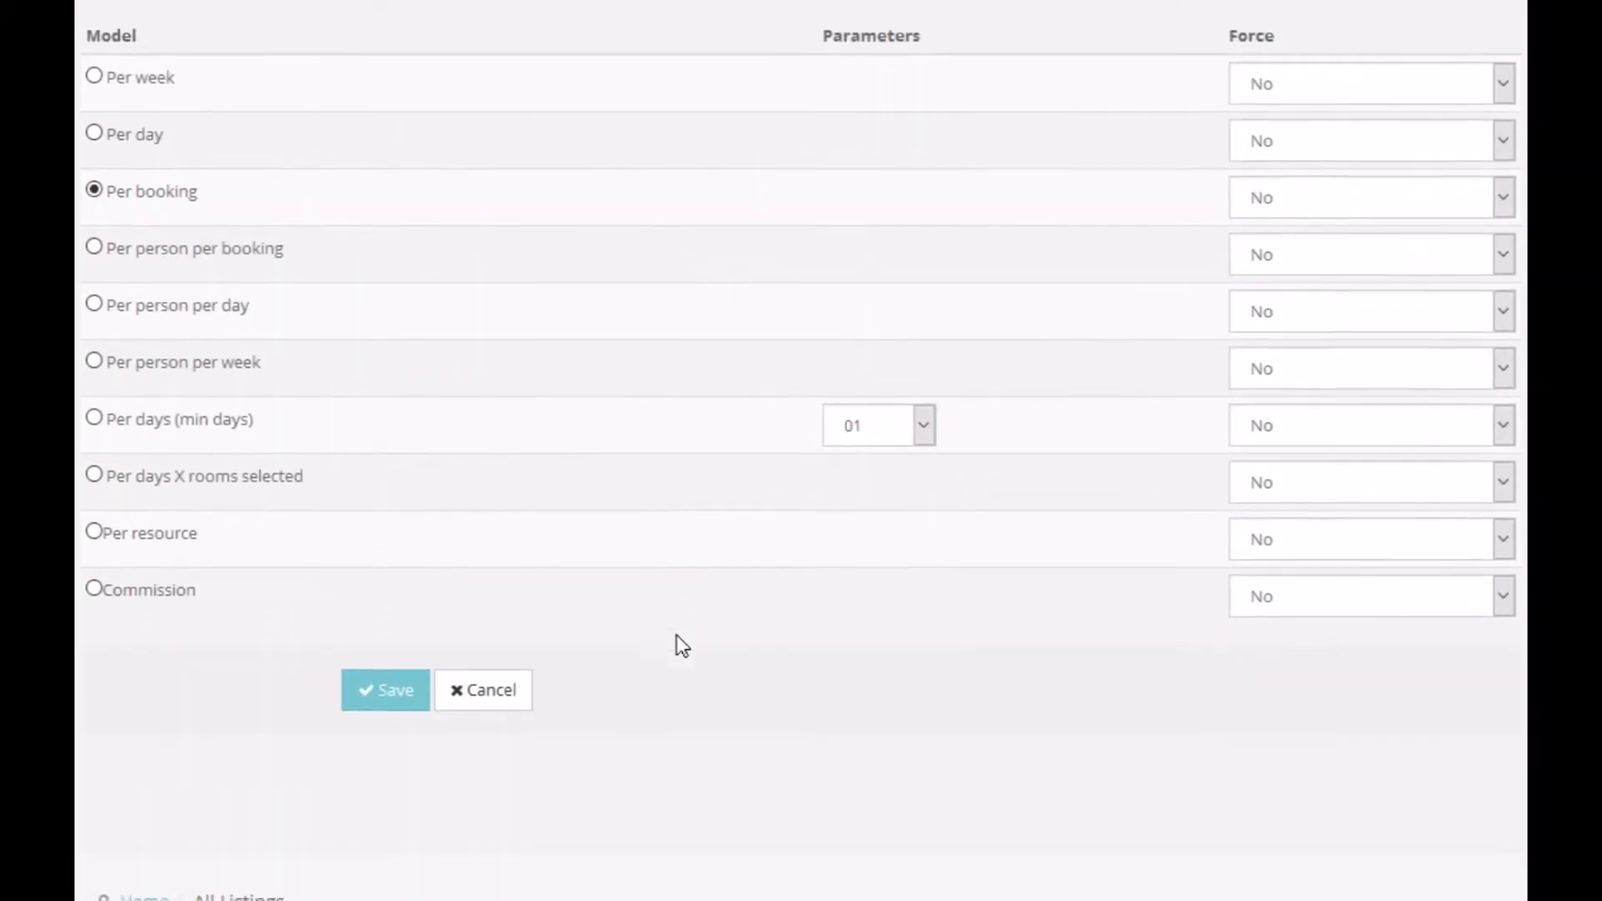
# - Save the bouquet extra and preview Test Hotel's property page
pyautogui.click(398, 685)
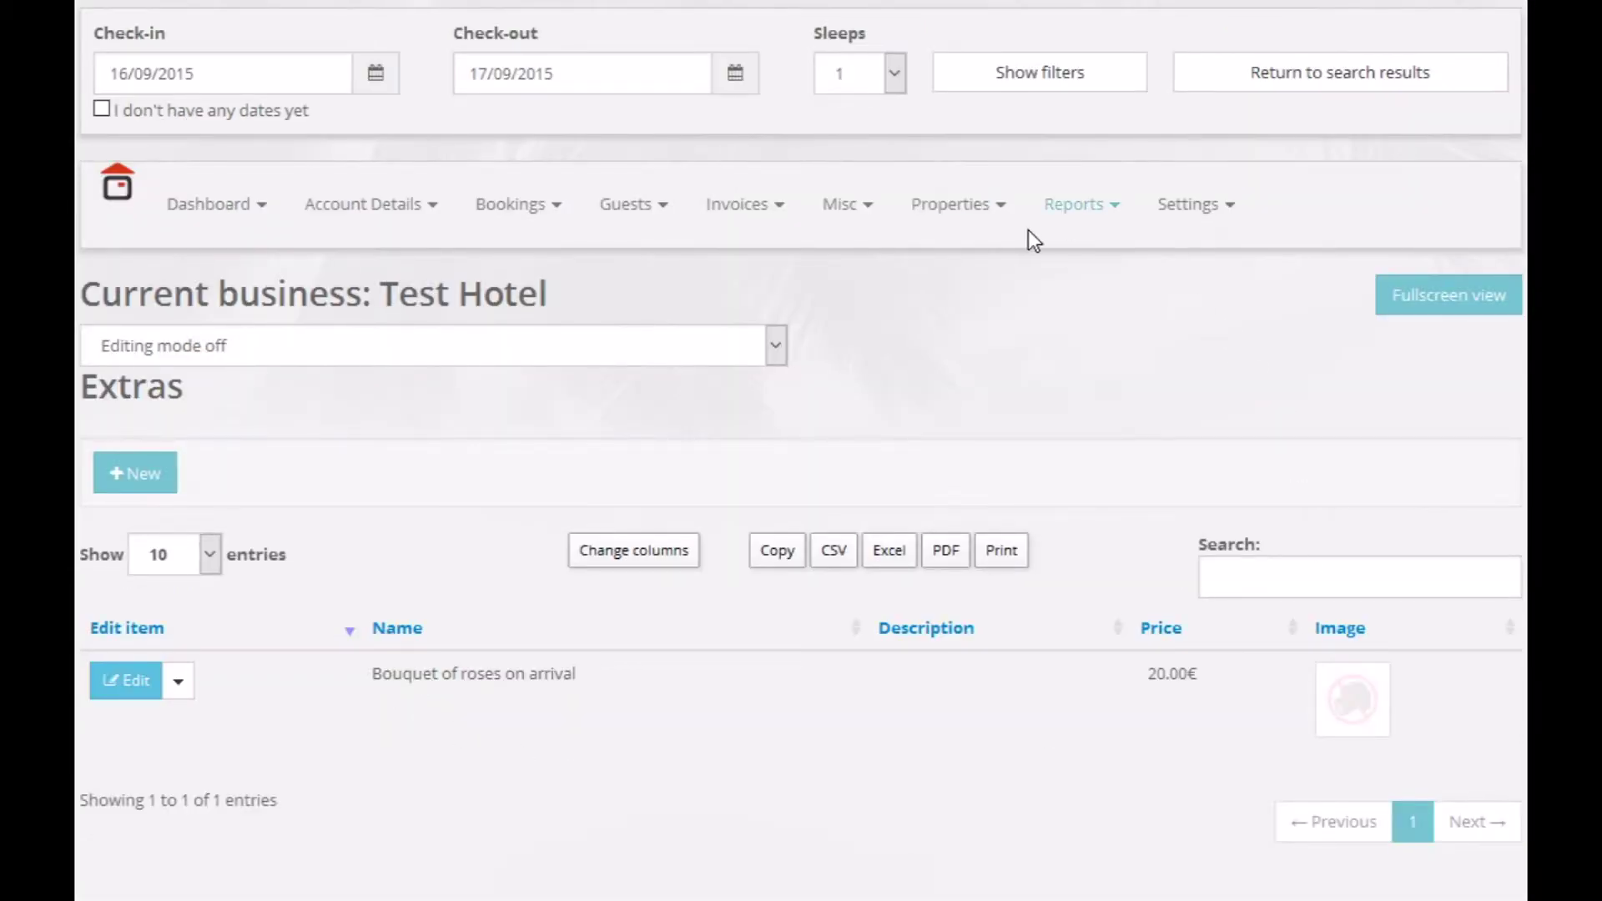
pyautogui.click(989, 211)
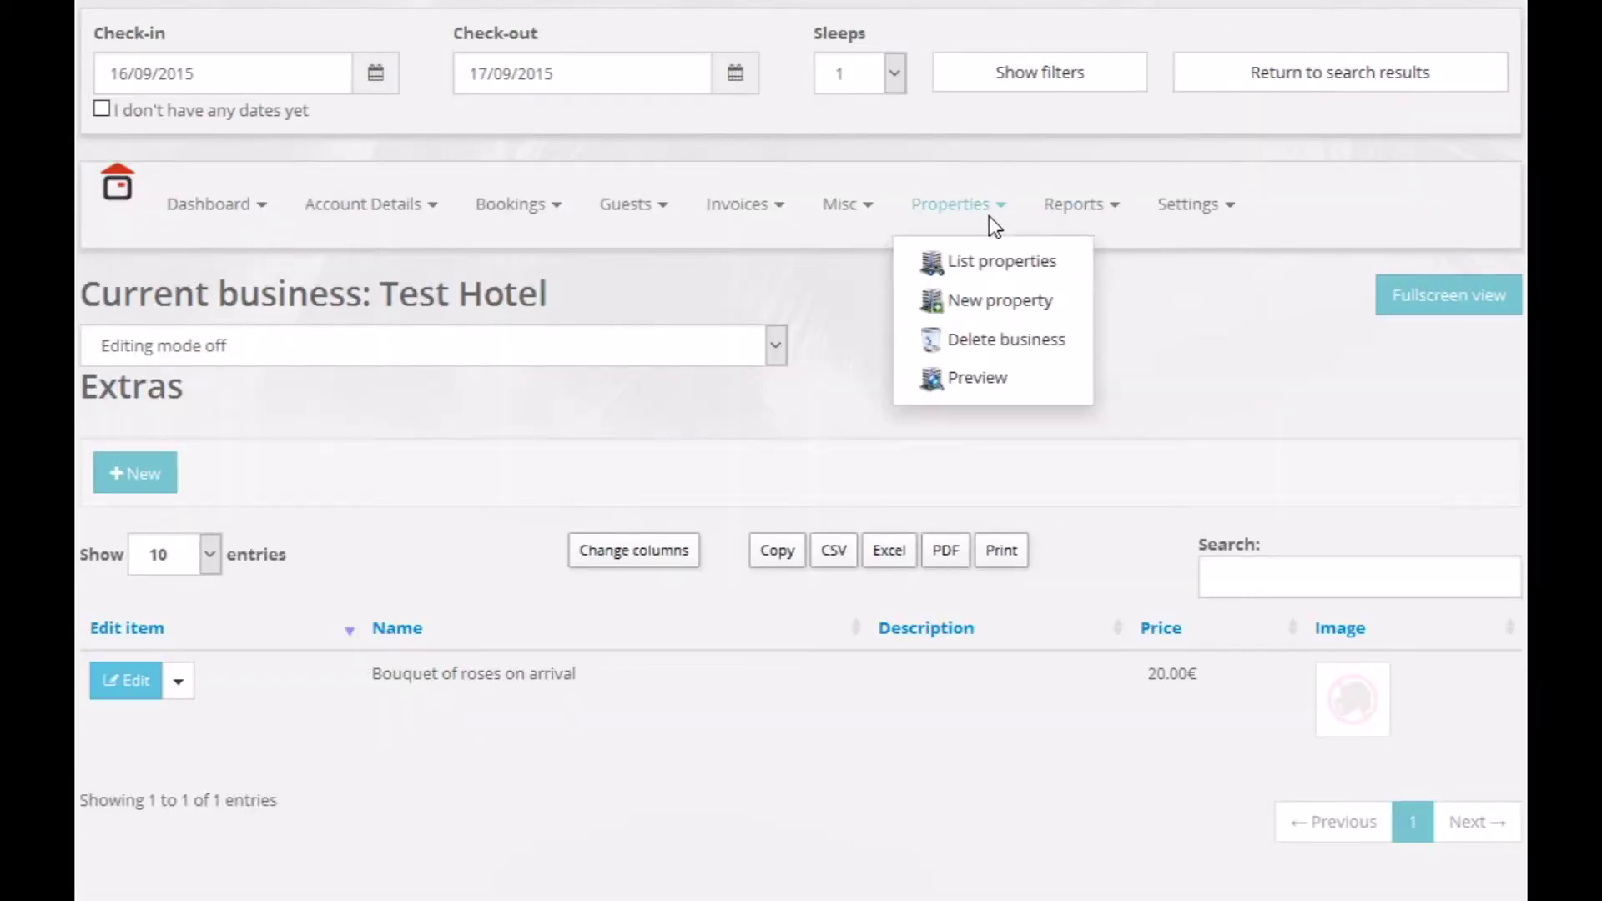
pyautogui.click(977, 377)
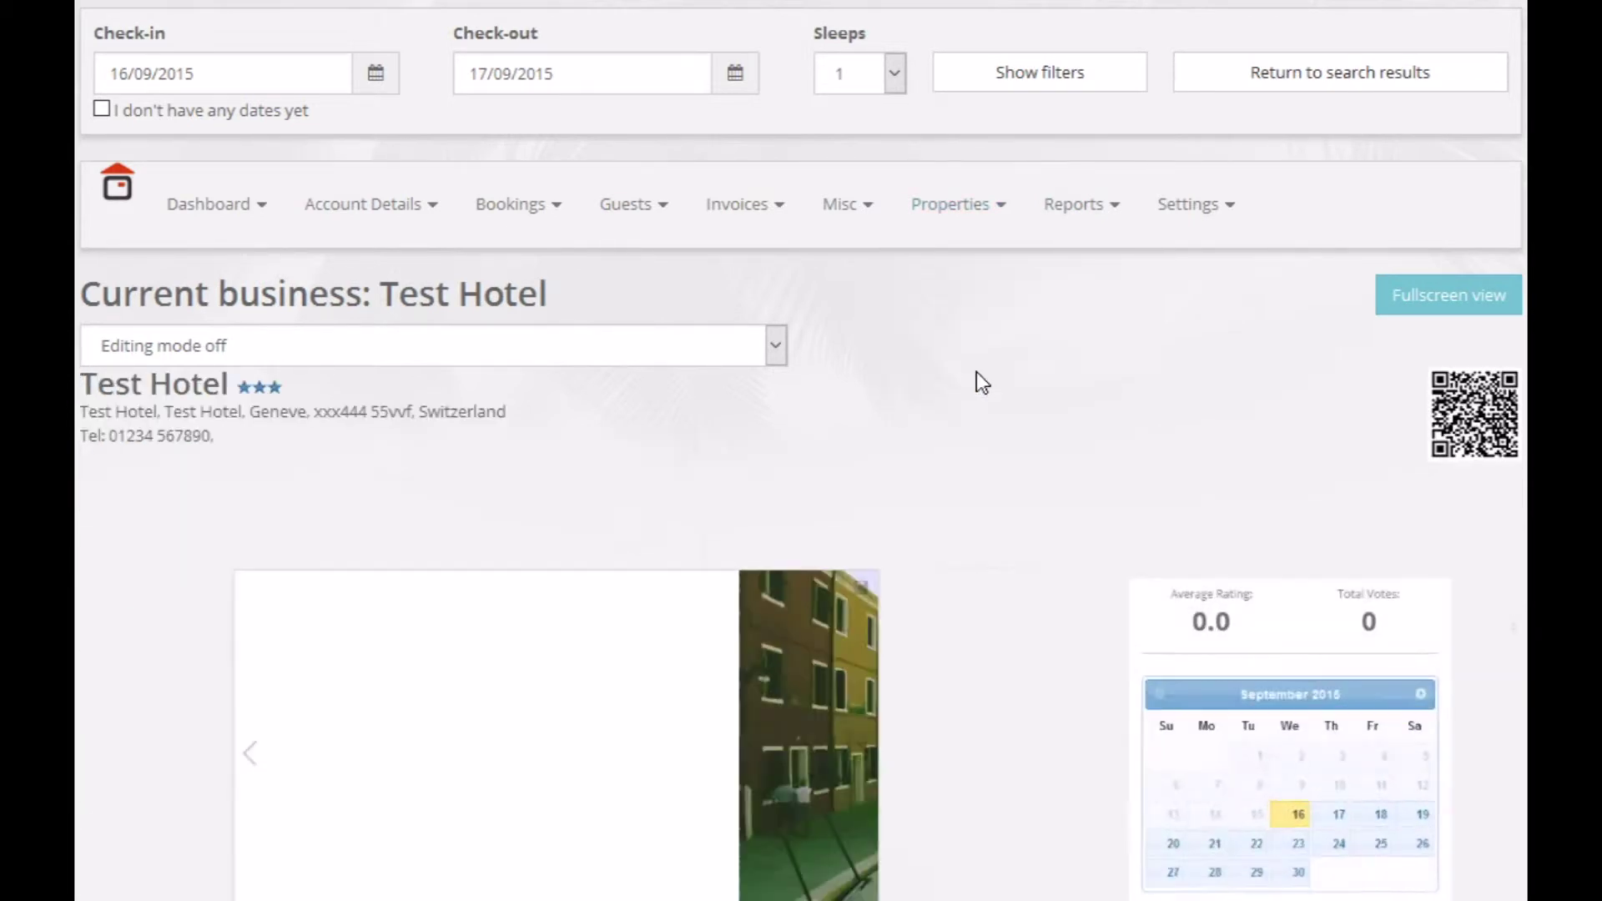
pyautogui.scroll(-3, 977, 372)
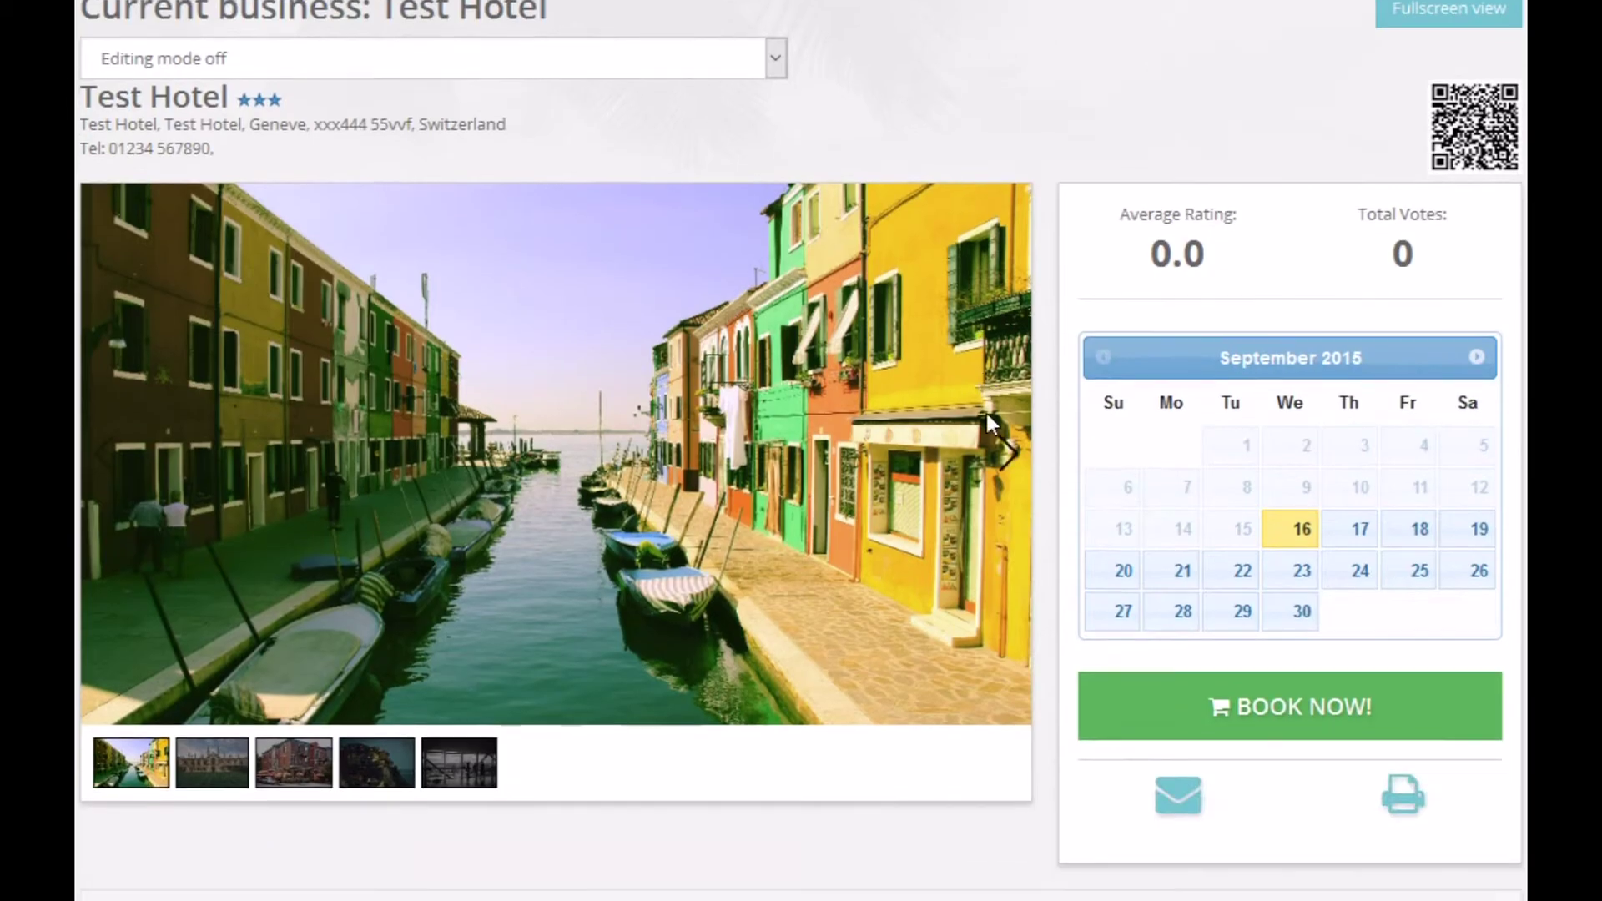
pyautogui.scroll(-2, 1016, 442)
pyautogui.scroll(-5, 1055, 539)
pyautogui.scroll(-3, 1050, 524)
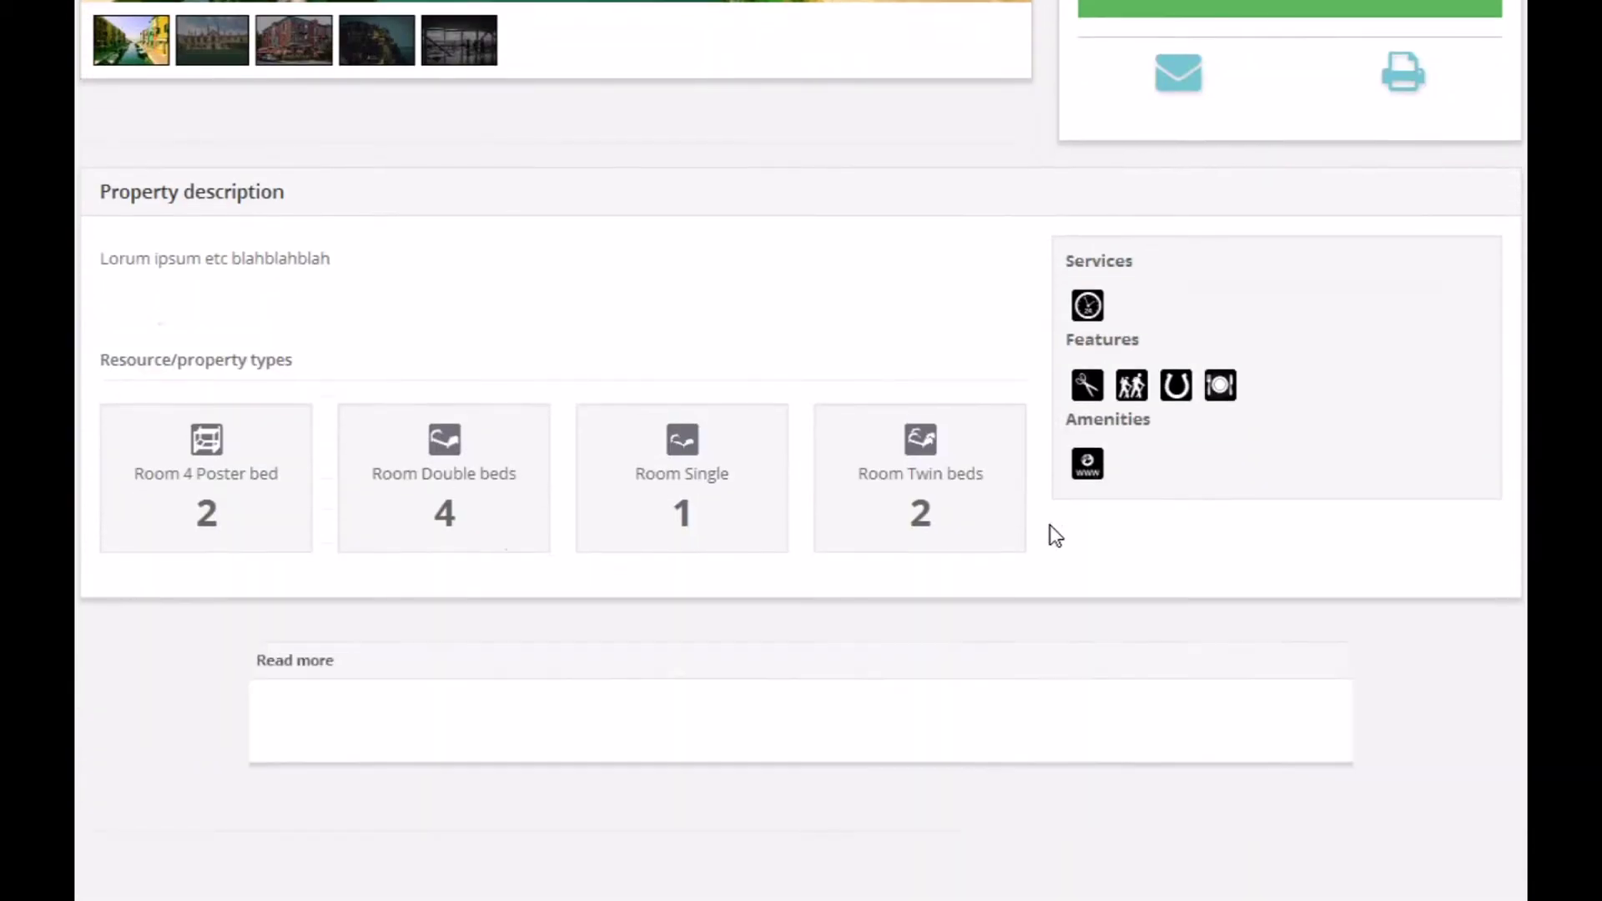
pyautogui.scroll(-2, 1050, 524)
pyautogui.scroll(-1, 1051, 534)
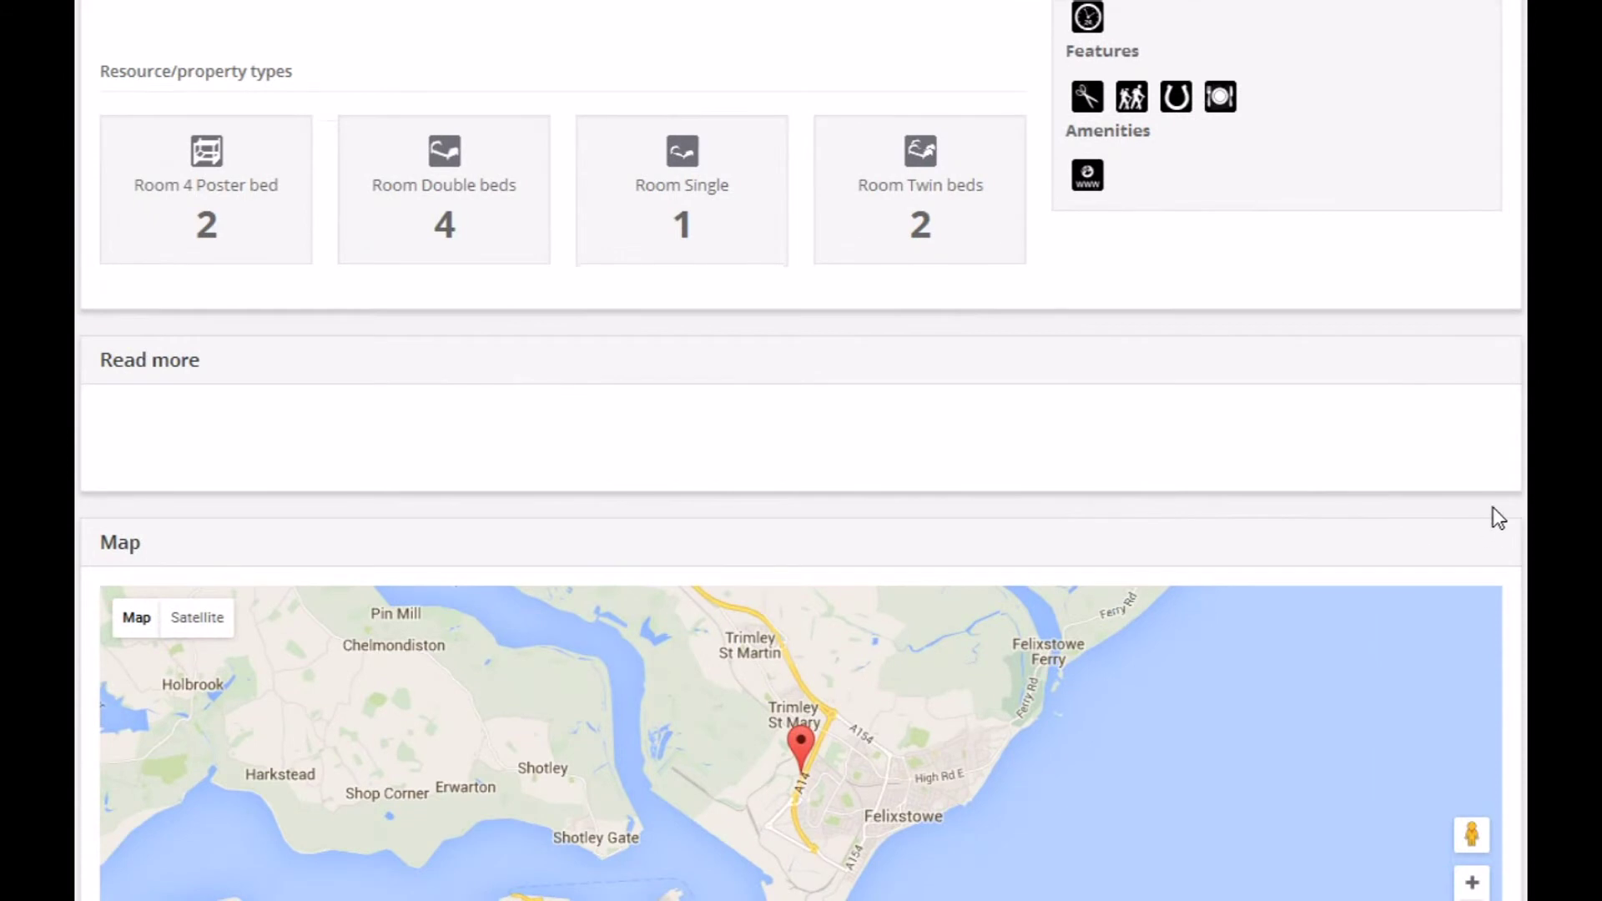
pyautogui.scroll(-3, 1499, 517)
pyautogui.scroll(-2, 1503, 517)
pyautogui.scroll(-2, 1481, 695)
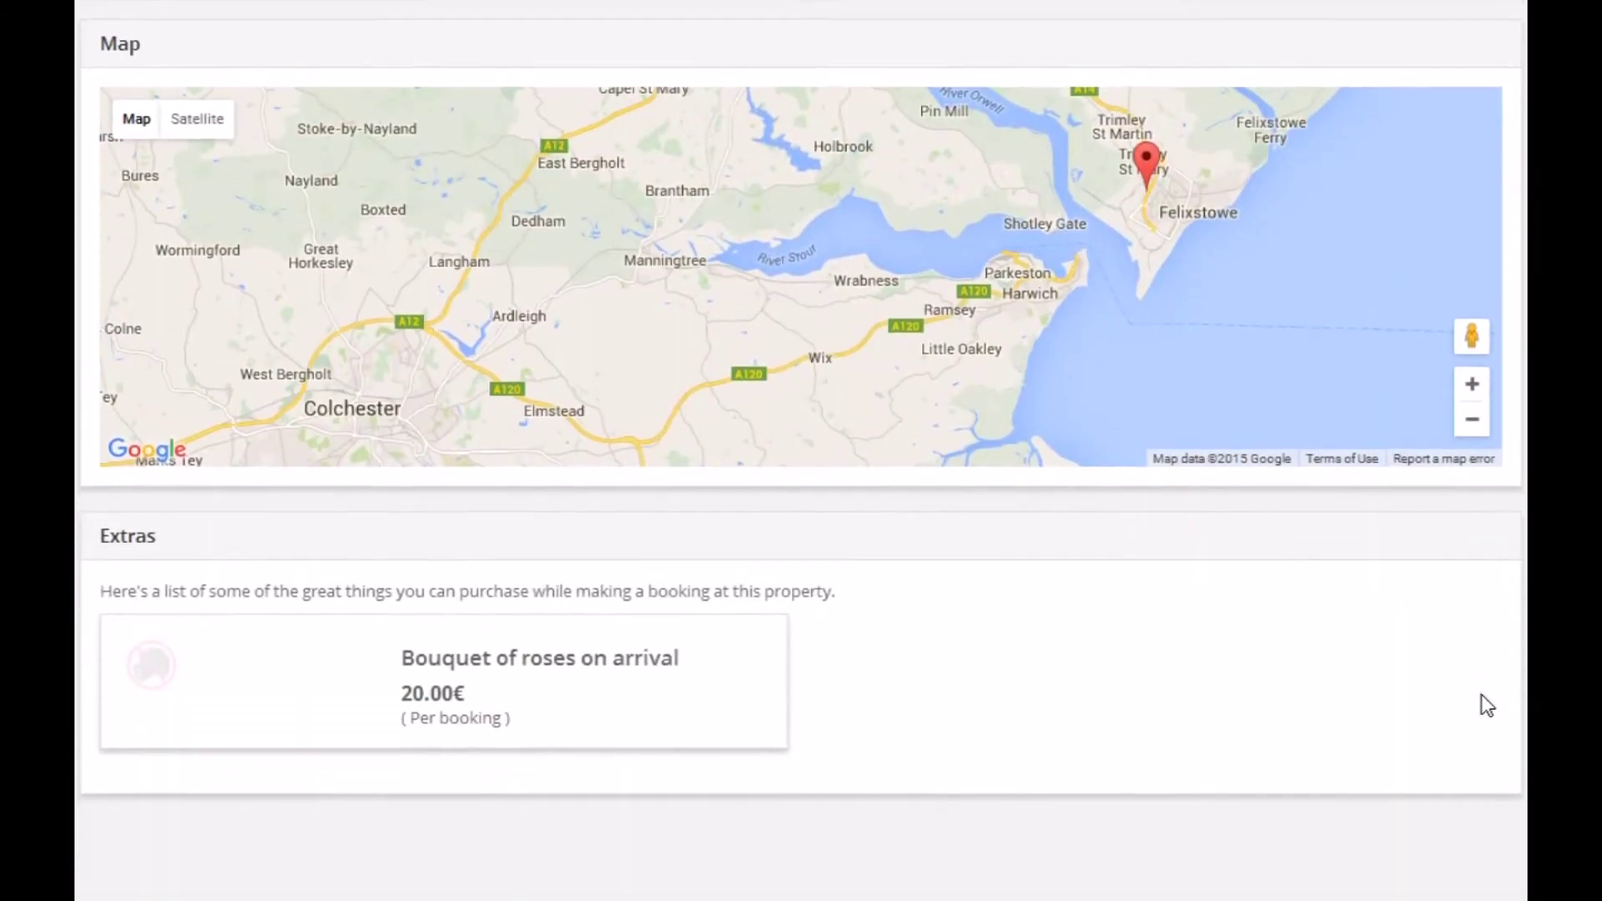
pyautogui.scroll(-2, 1480, 696)
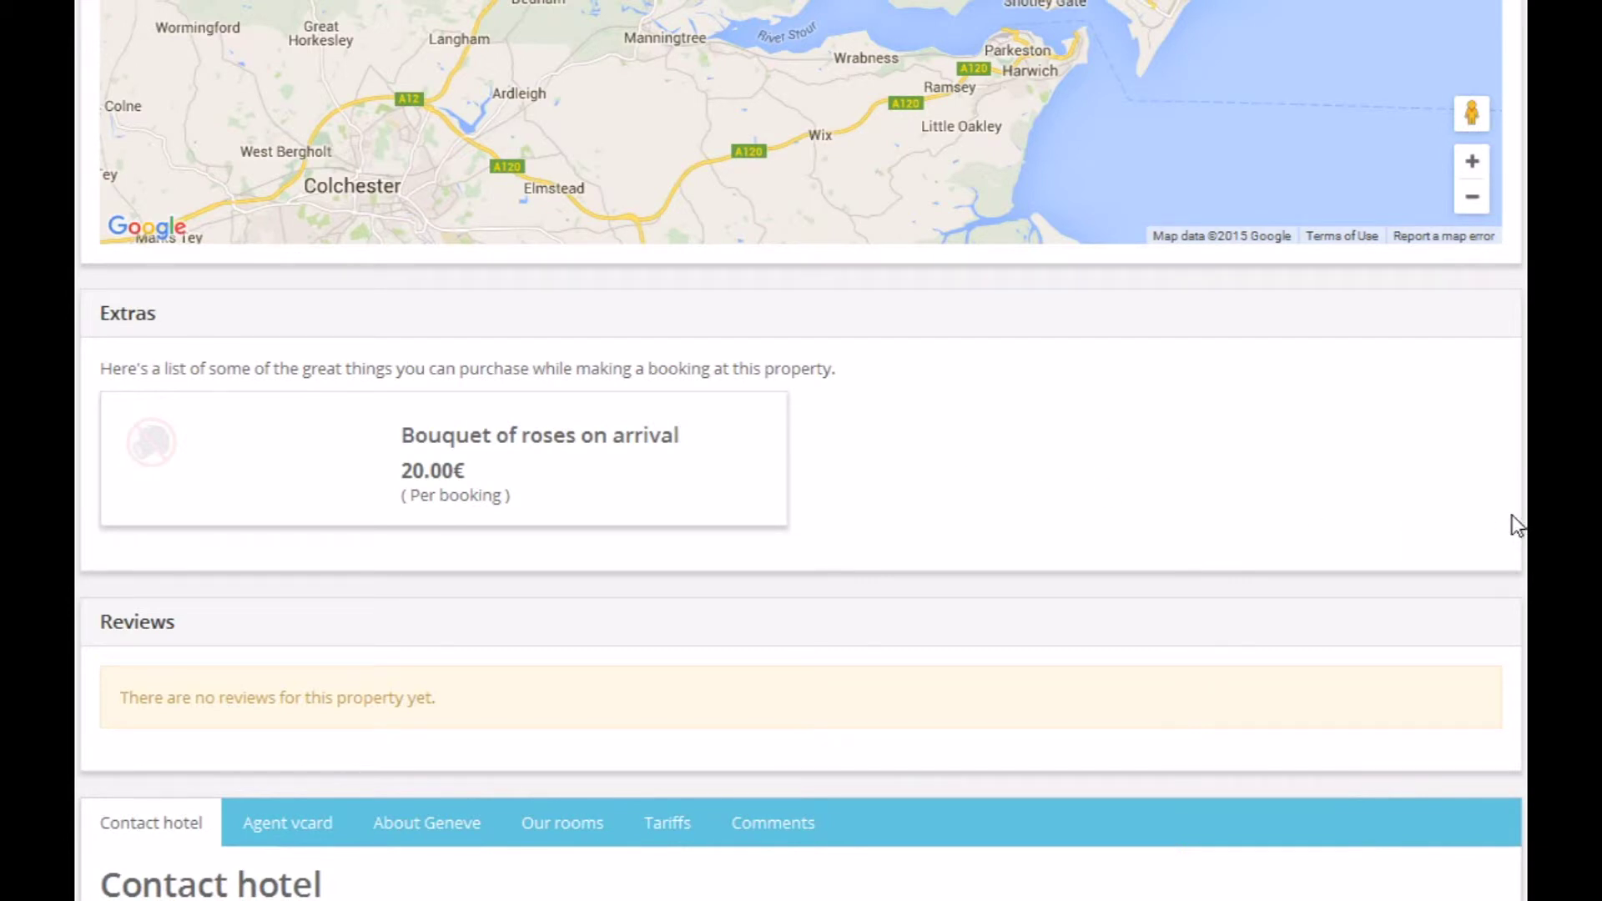
pyautogui.scroll(1, 1513, 515)
pyautogui.scroll(4, 1515, 508)
pyautogui.scroll(3, 1503, 494)
pyautogui.scroll(4, 1500, 491)
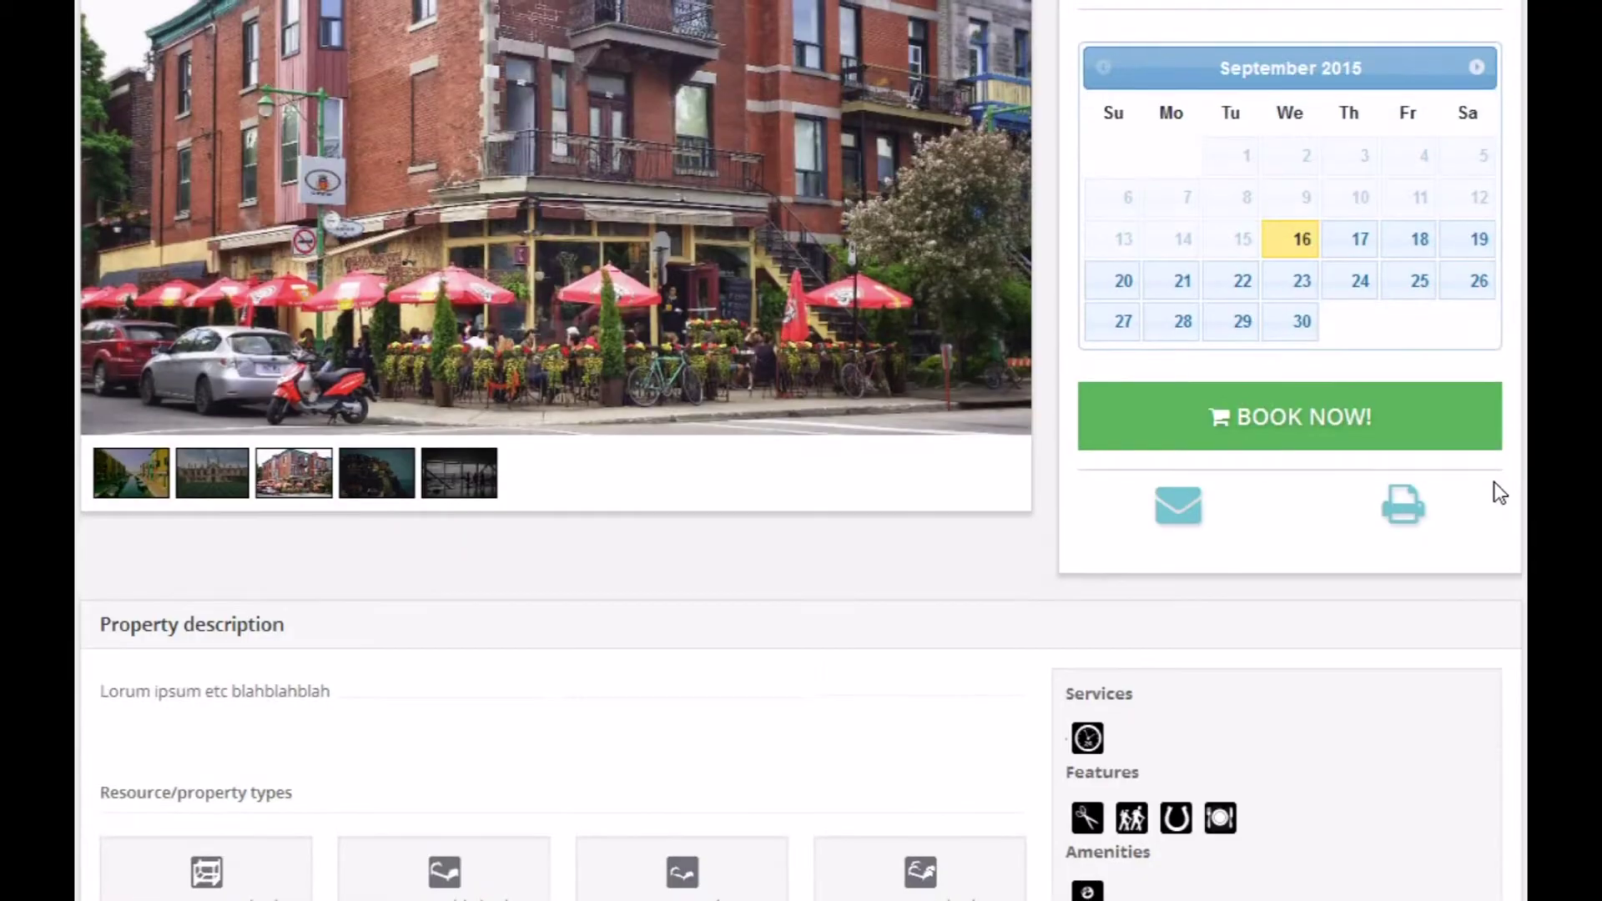
pyautogui.scroll(2, 1493, 482)
pyautogui.scroll(4, 1493, 482)
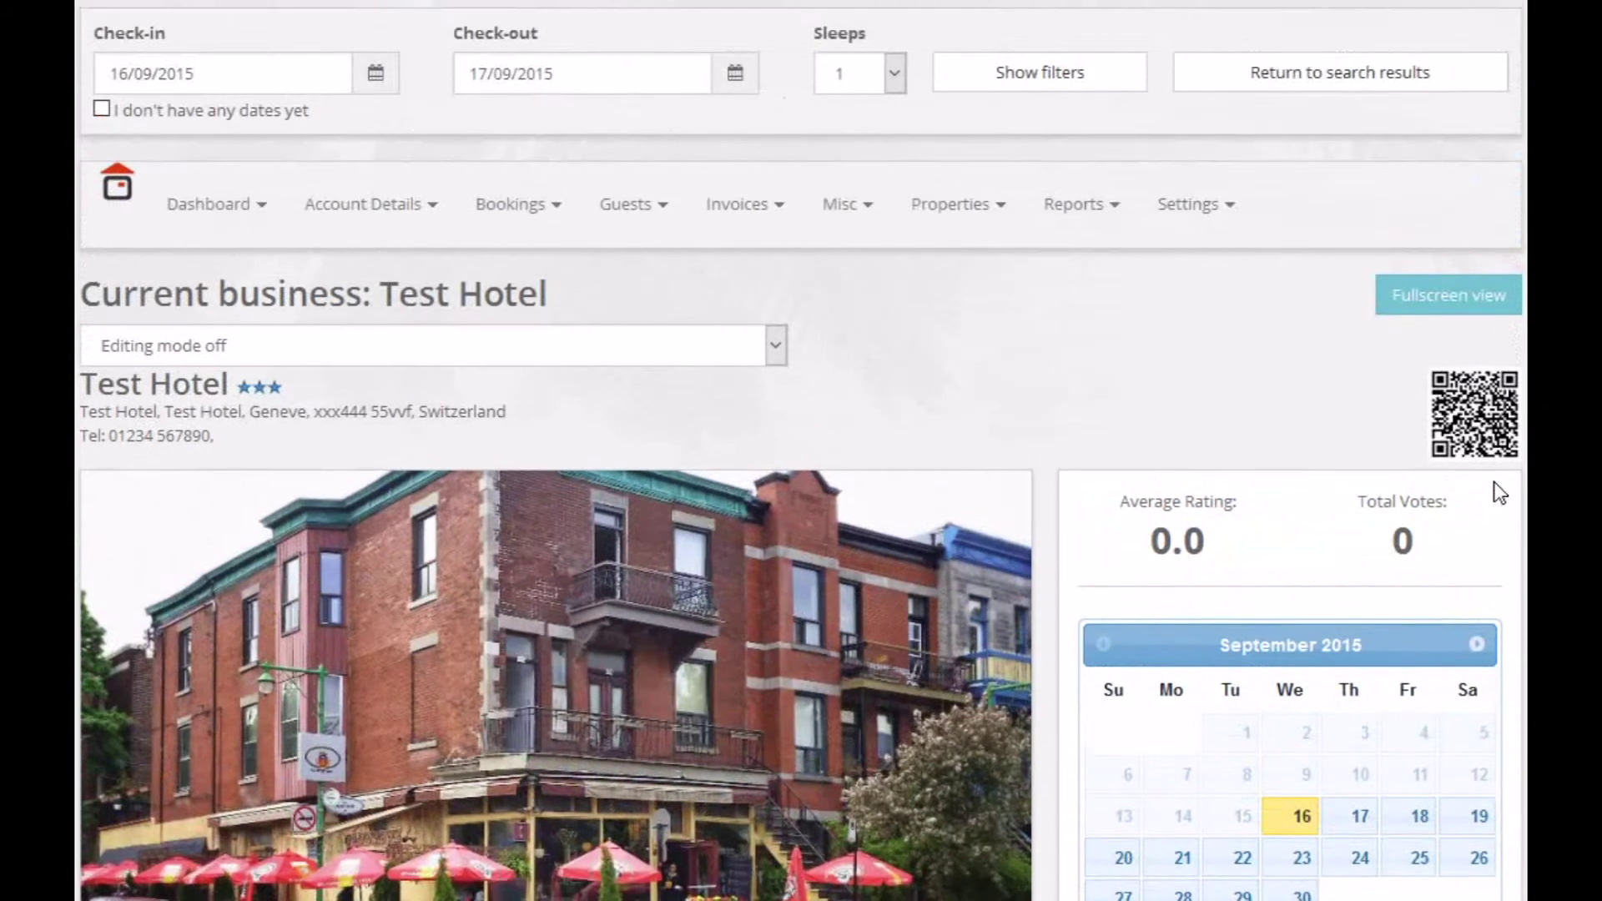
# - Go to the Media Centre from the property settings menu
pyautogui.click(1202, 207)
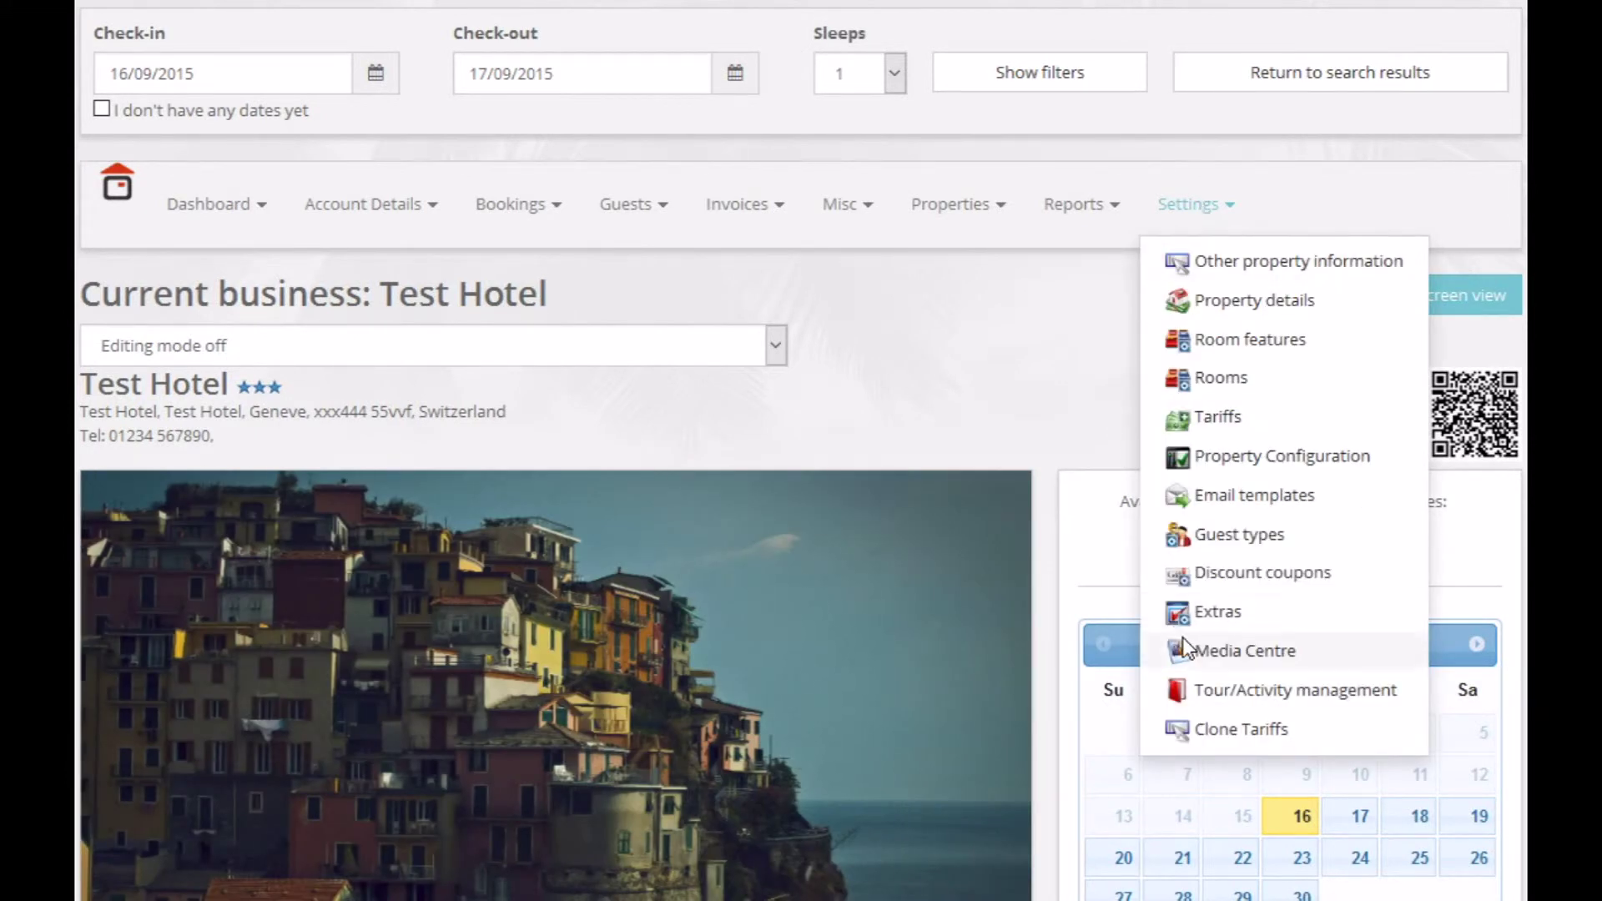
pyautogui.click(1184, 638)
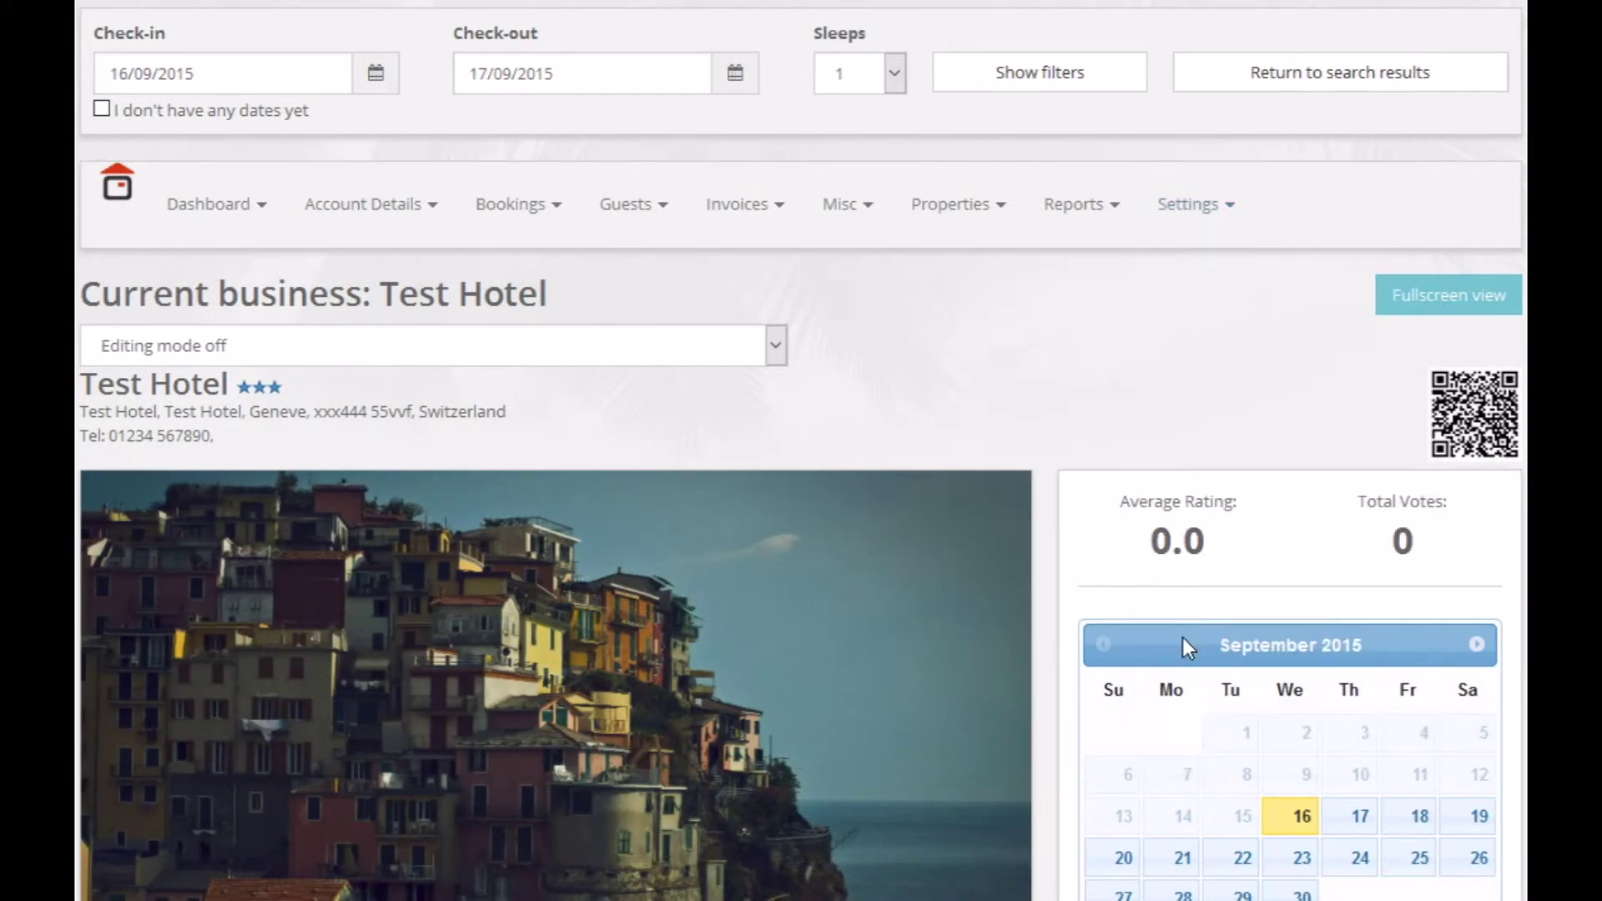
pyautogui.scroll(-3, 1173, 589)
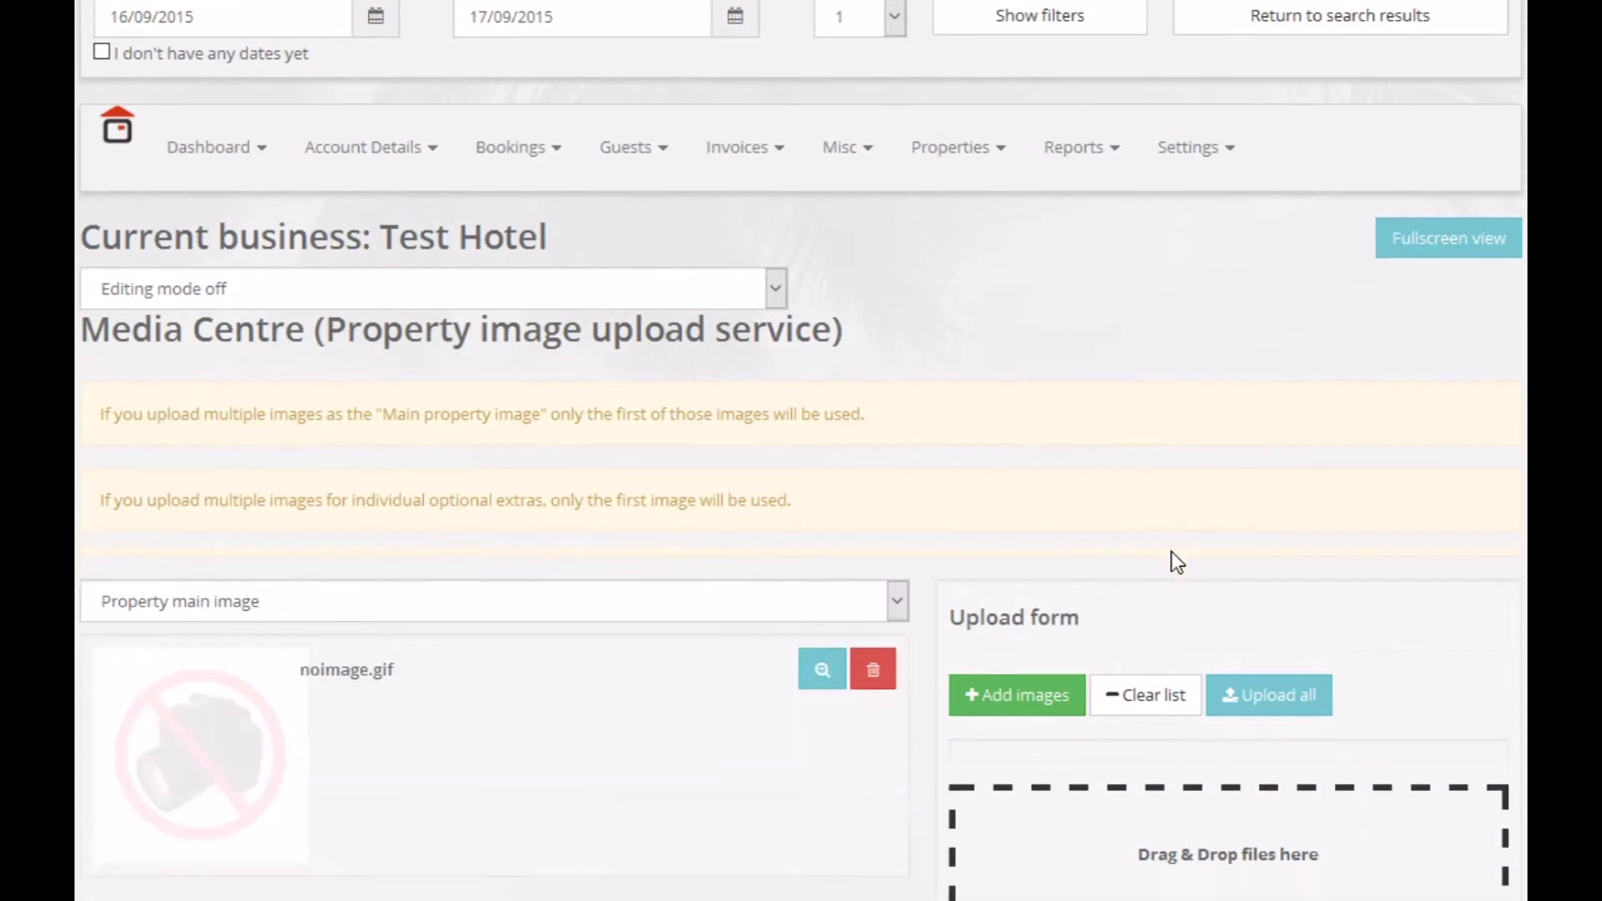
pyautogui.scroll(-3, 1171, 552)
pyautogui.scroll(-2, 1172, 552)
# - Pick Extras, then 'Bouquet of roses on arrival', in the Media Centre dropdowns
pyautogui.click(542, 201)
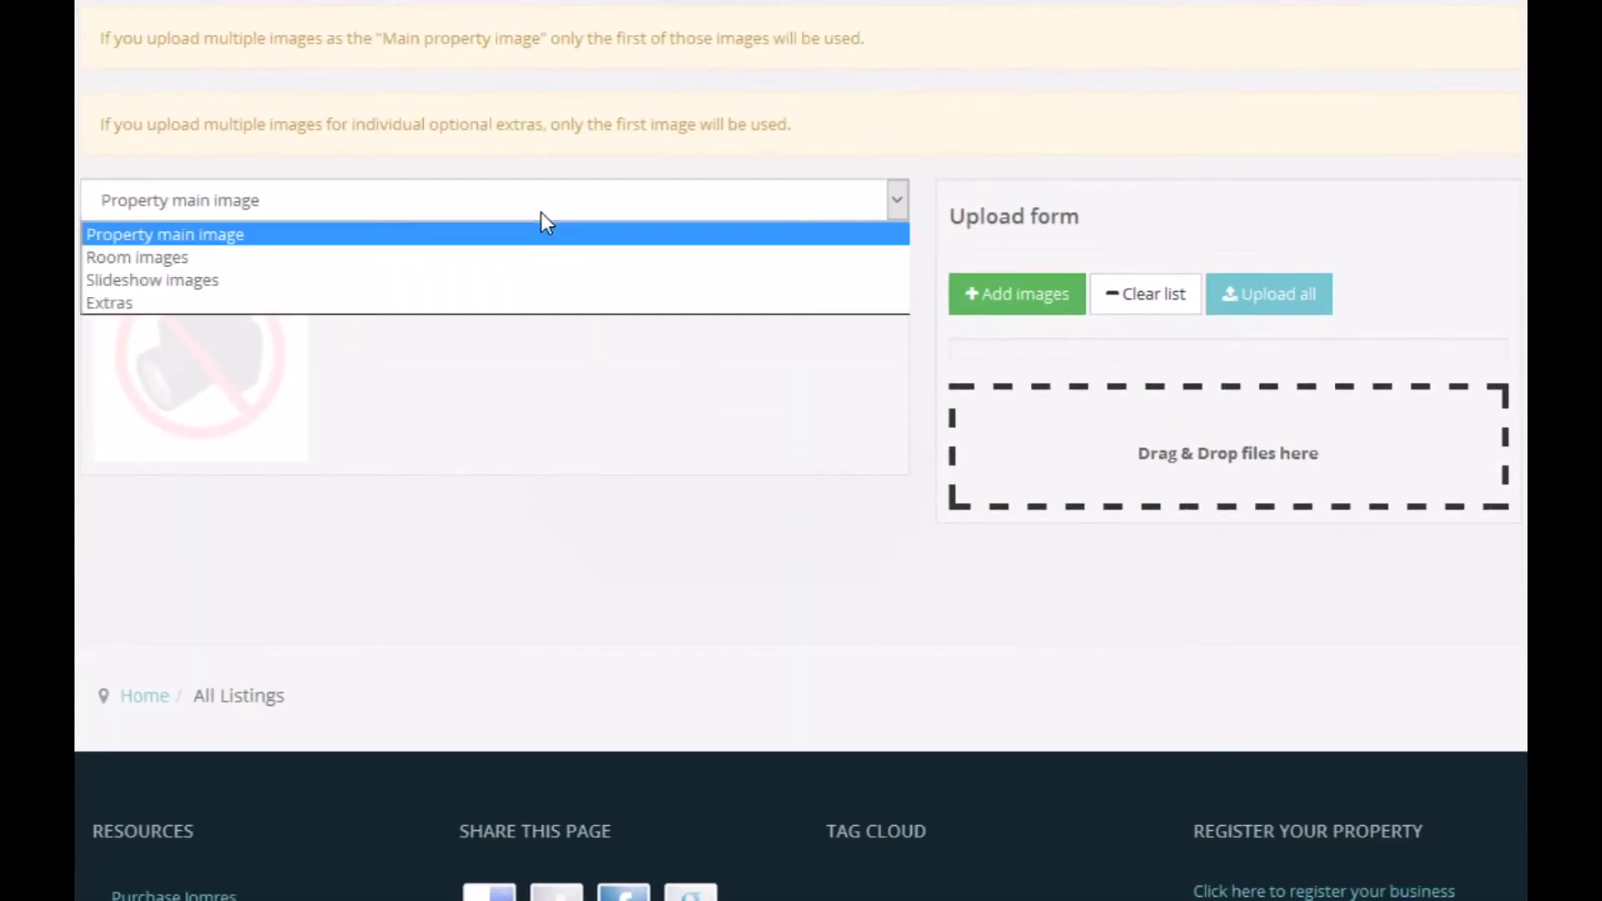
pyautogui.click(312, 294)
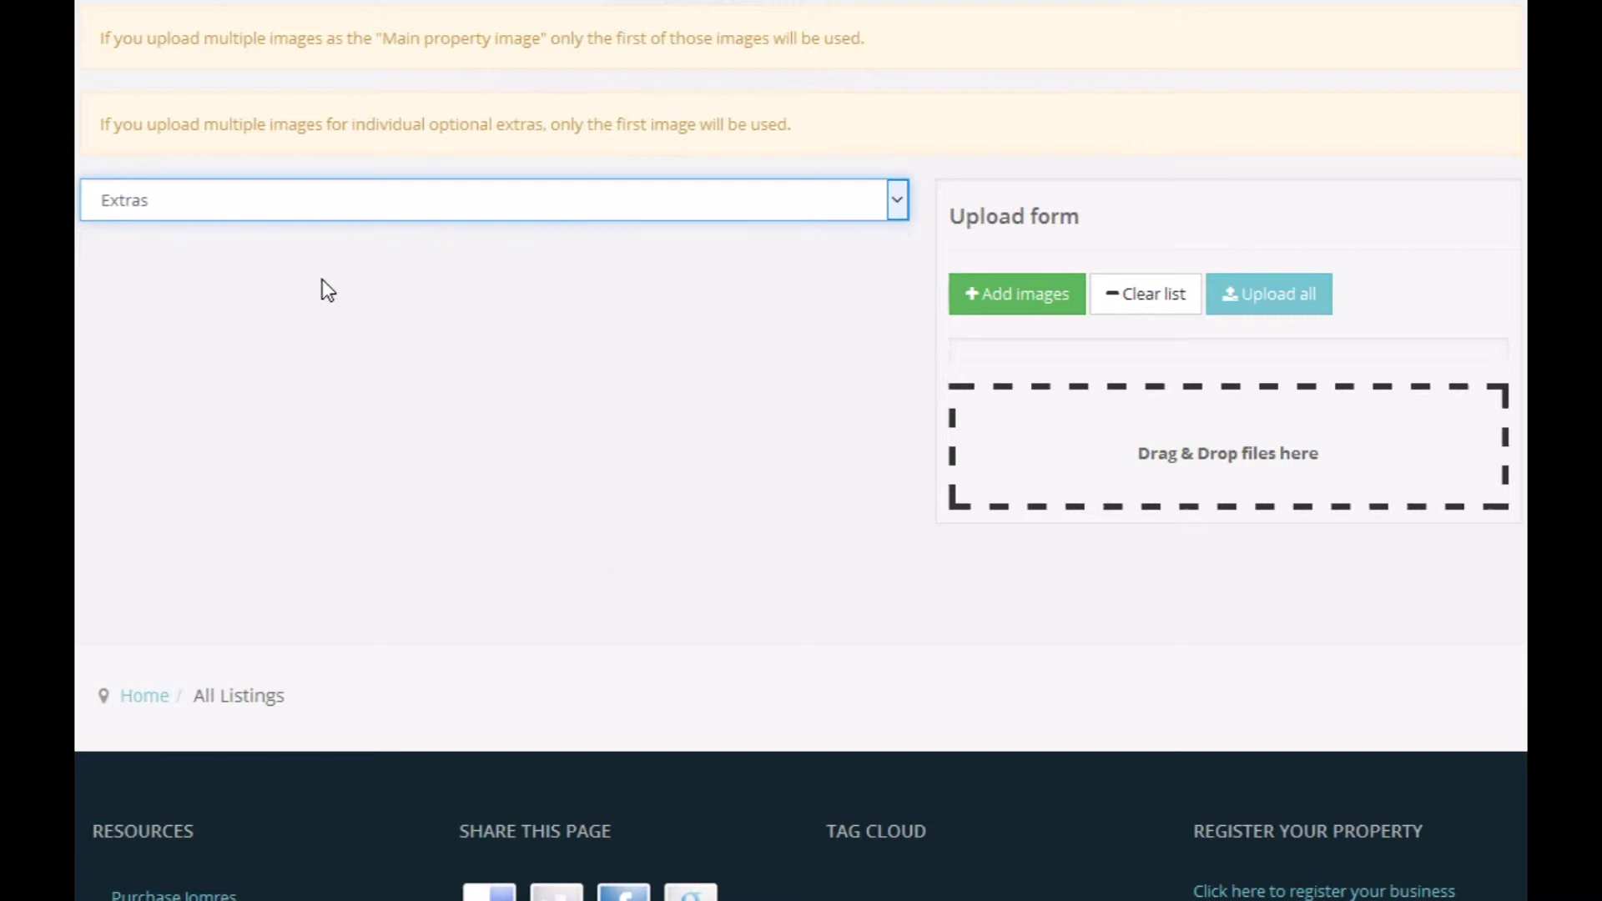
pyautogui.click(326, 251)
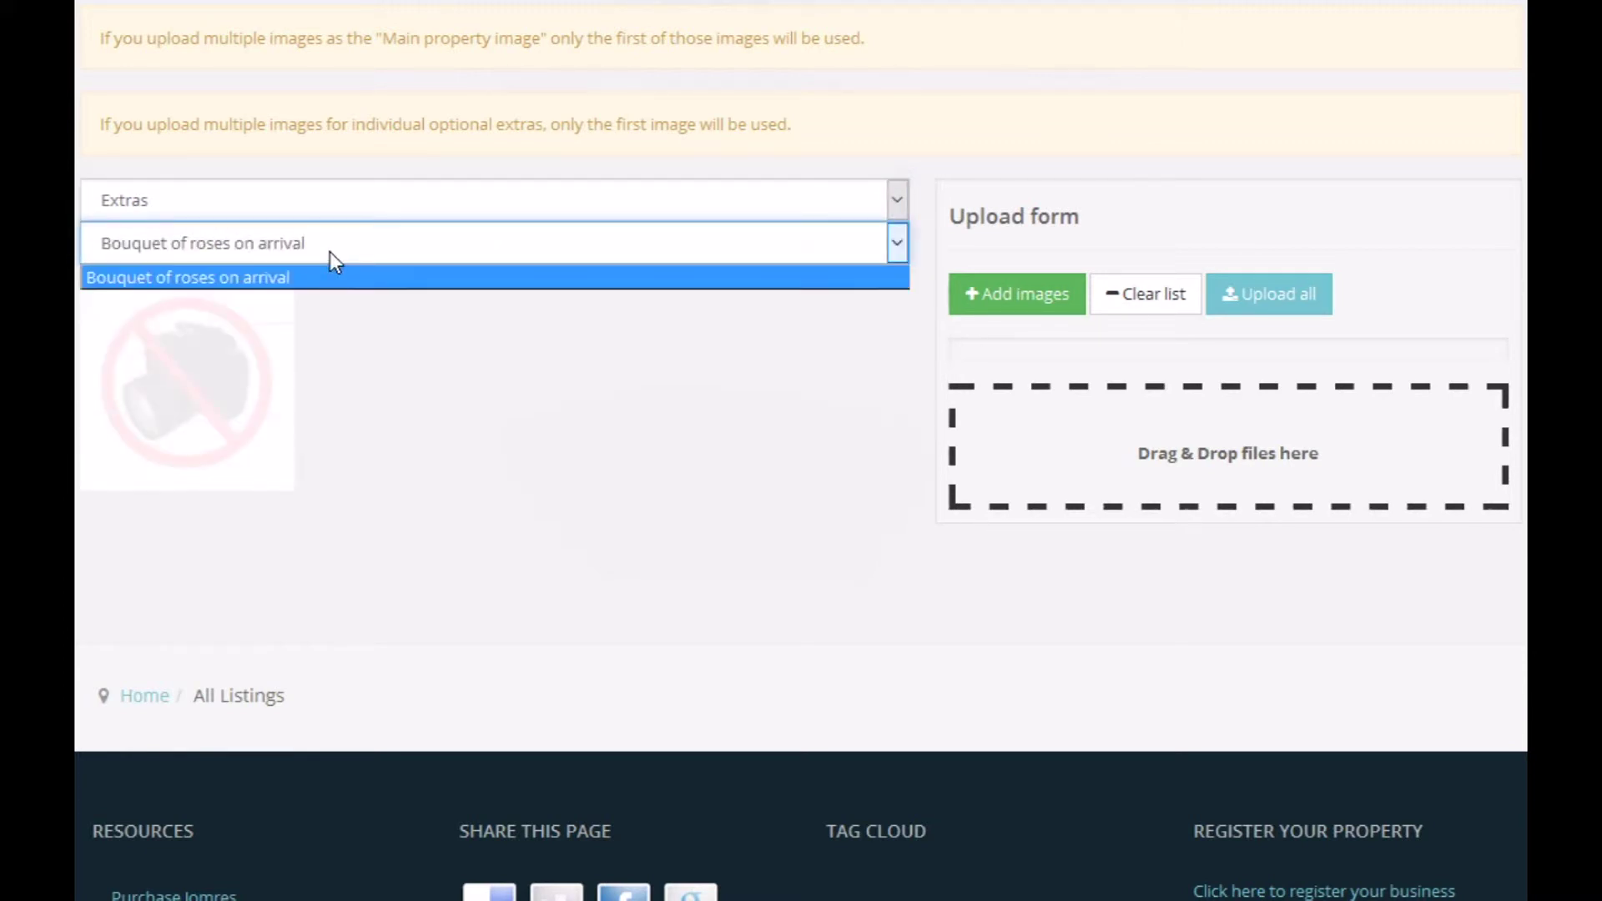
pyautogui.click(325, 275)
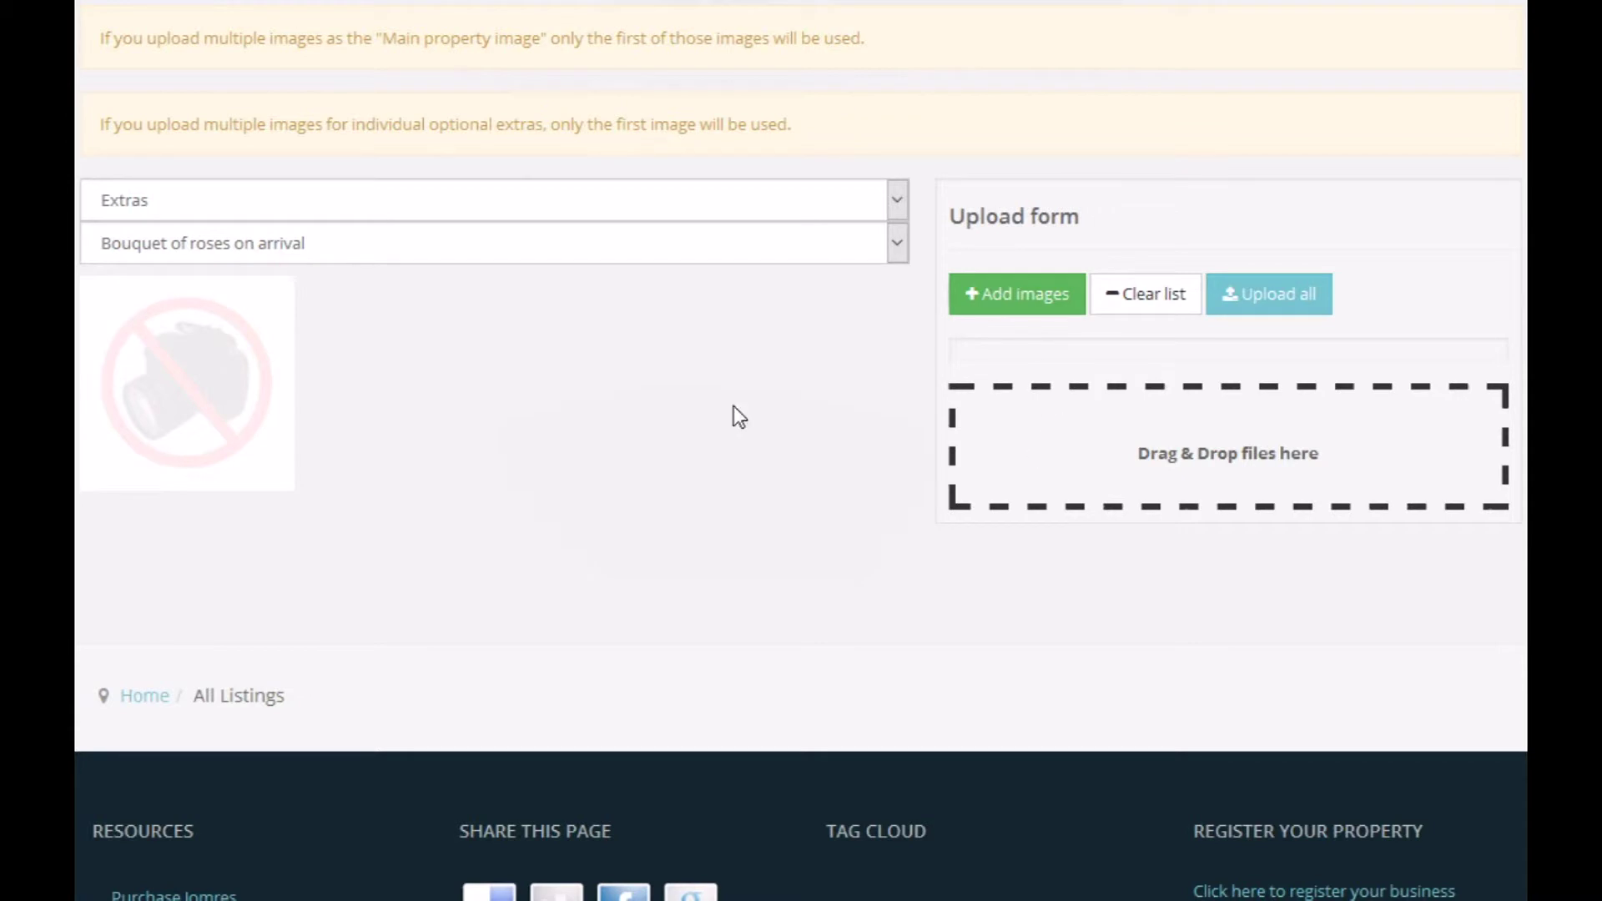
# - Upload the teacup-and-flower photo from the slideshow images folder
pyautogui.click(1008, 299)
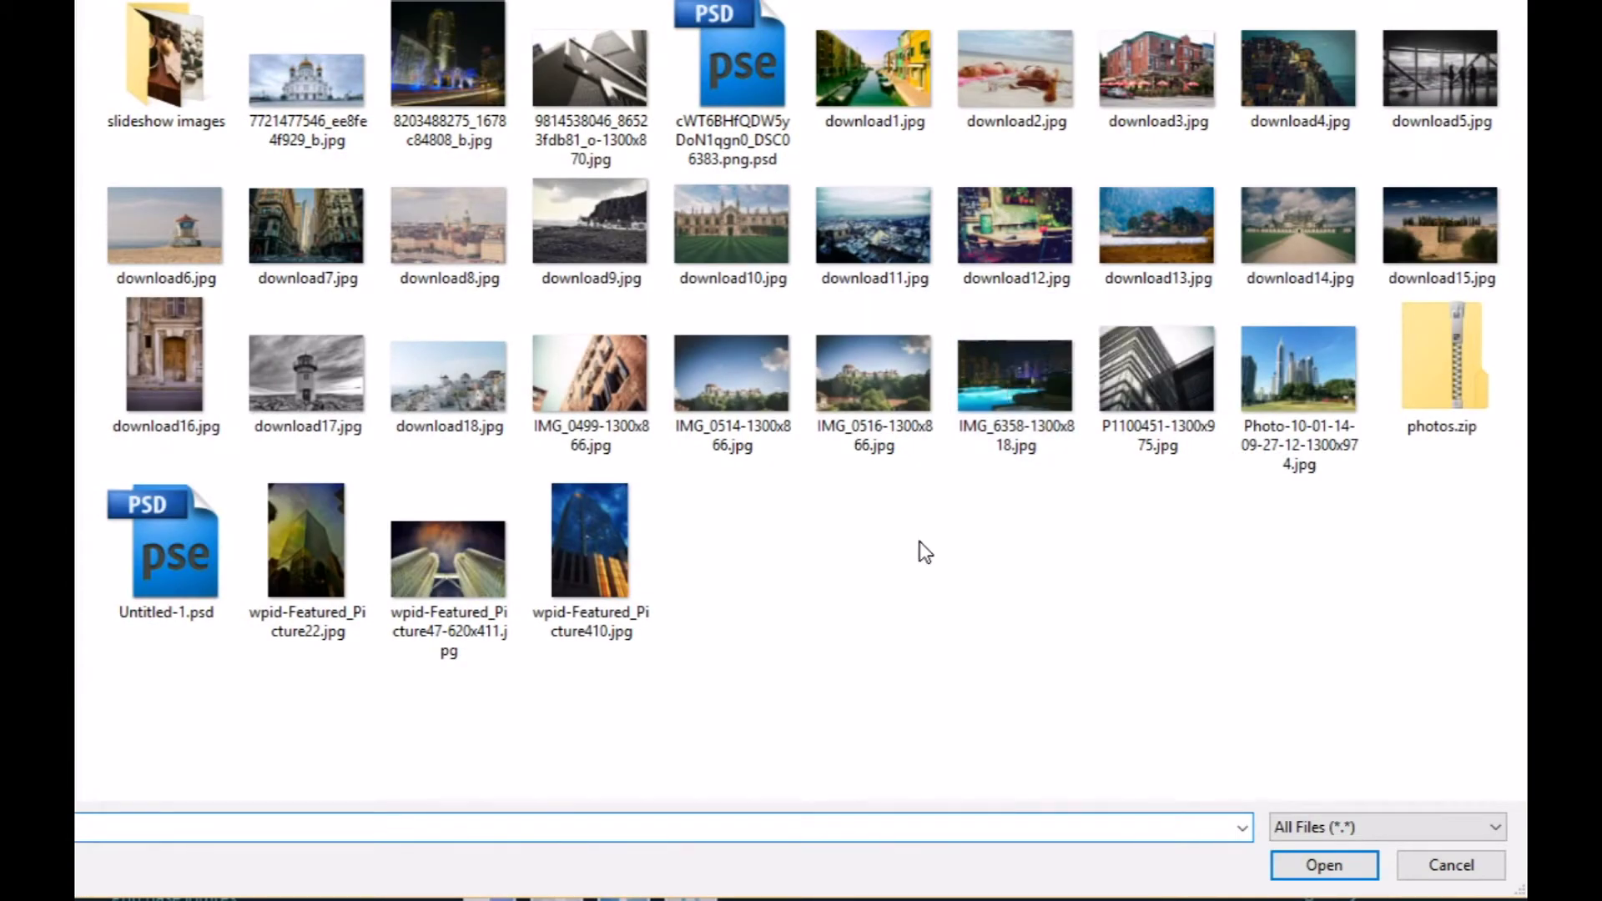
pyautogui.doubleClick(165, 63)
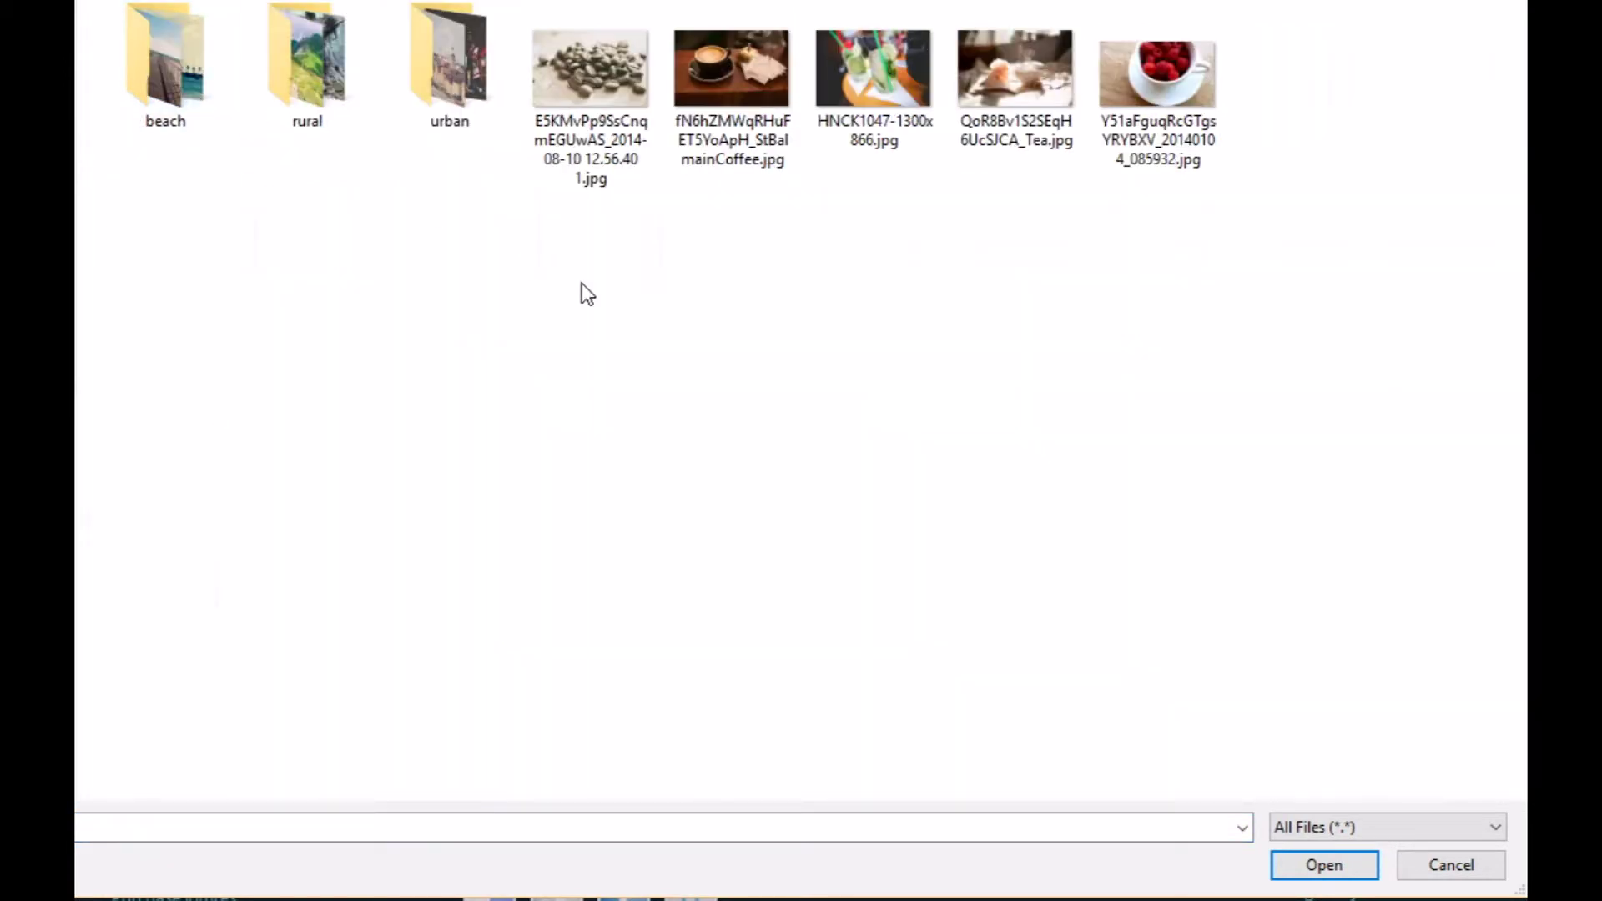
pyautogui.doubleClick(1016, 69)
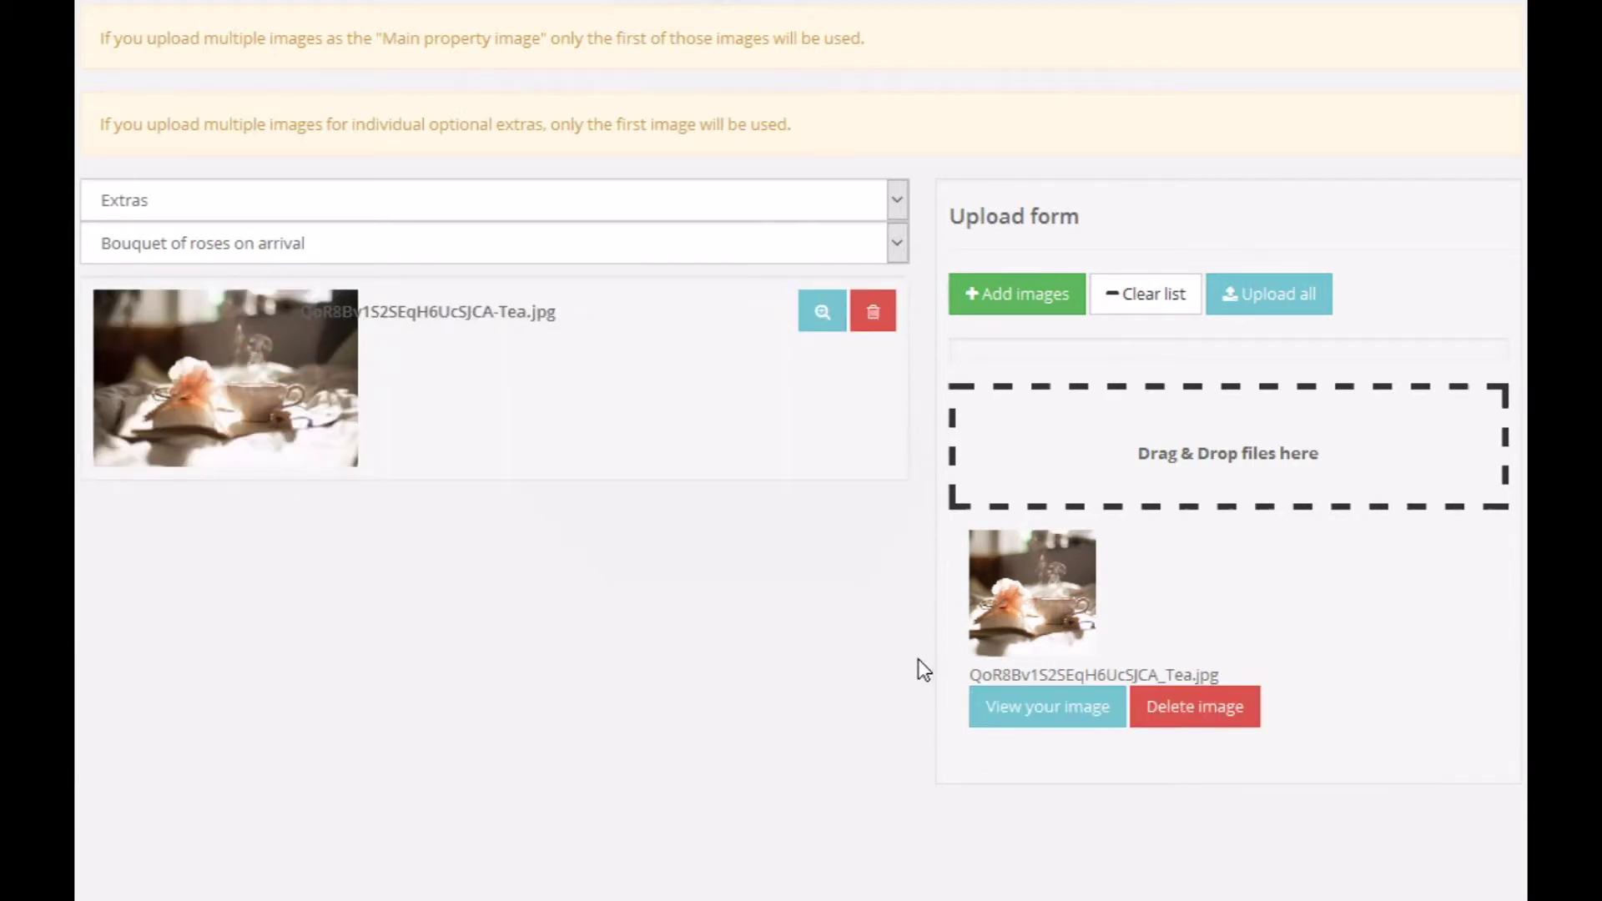
pyautogui.scroll(3, 896, 611)
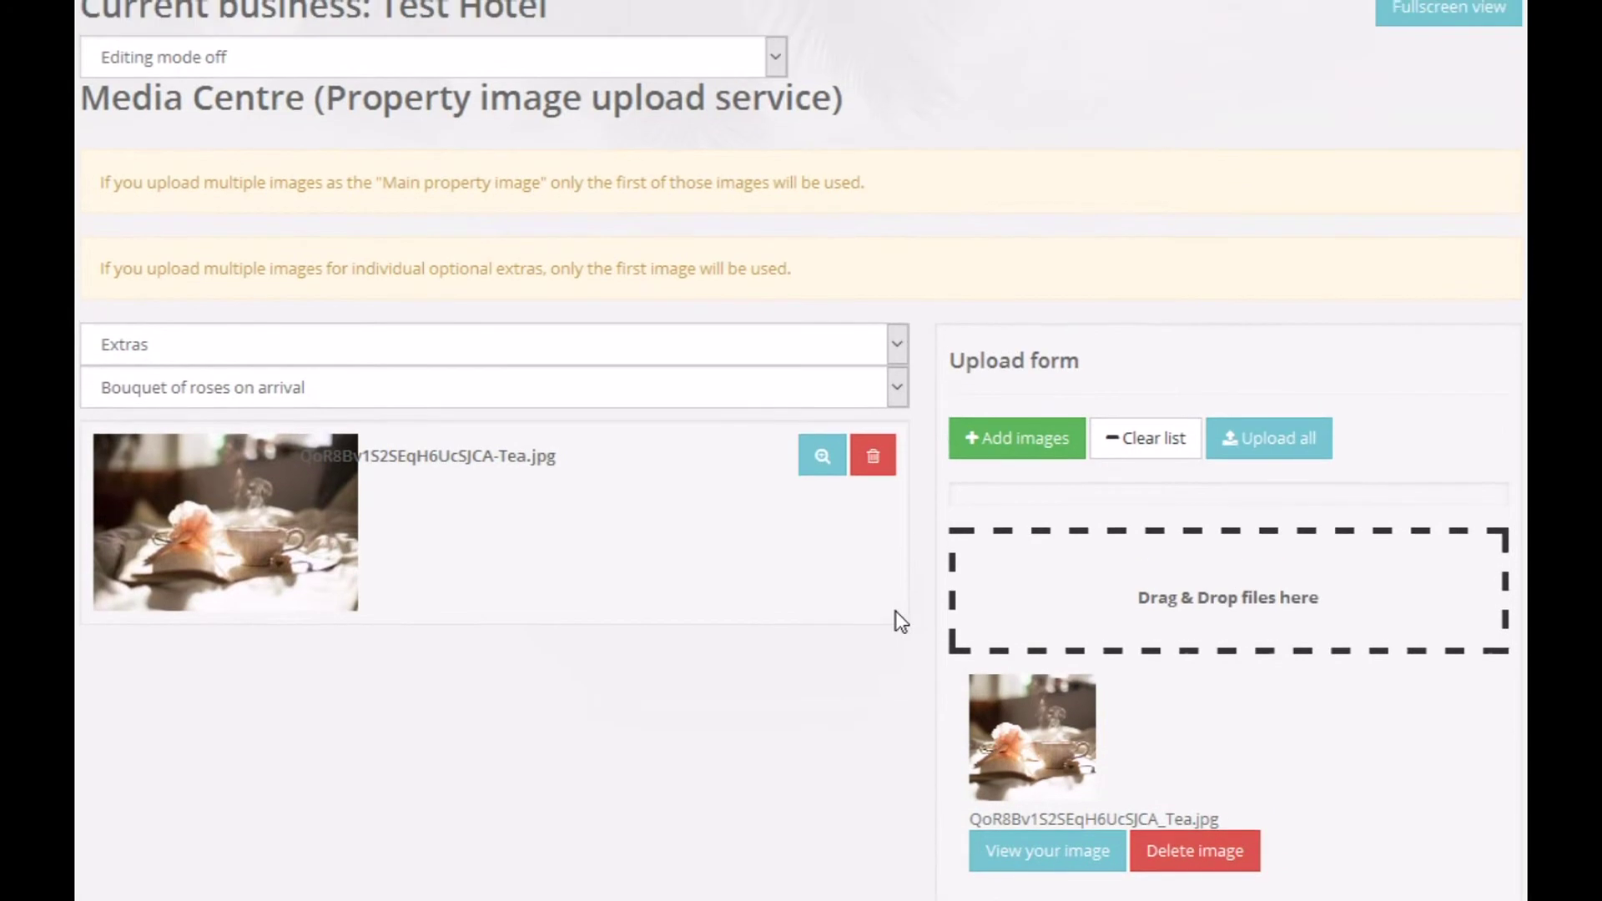
pyautogui.scroll(3, 896, 611)
# - Preview Test Hotel's property details page again to check the extra
pyautogui.click(950, 60)
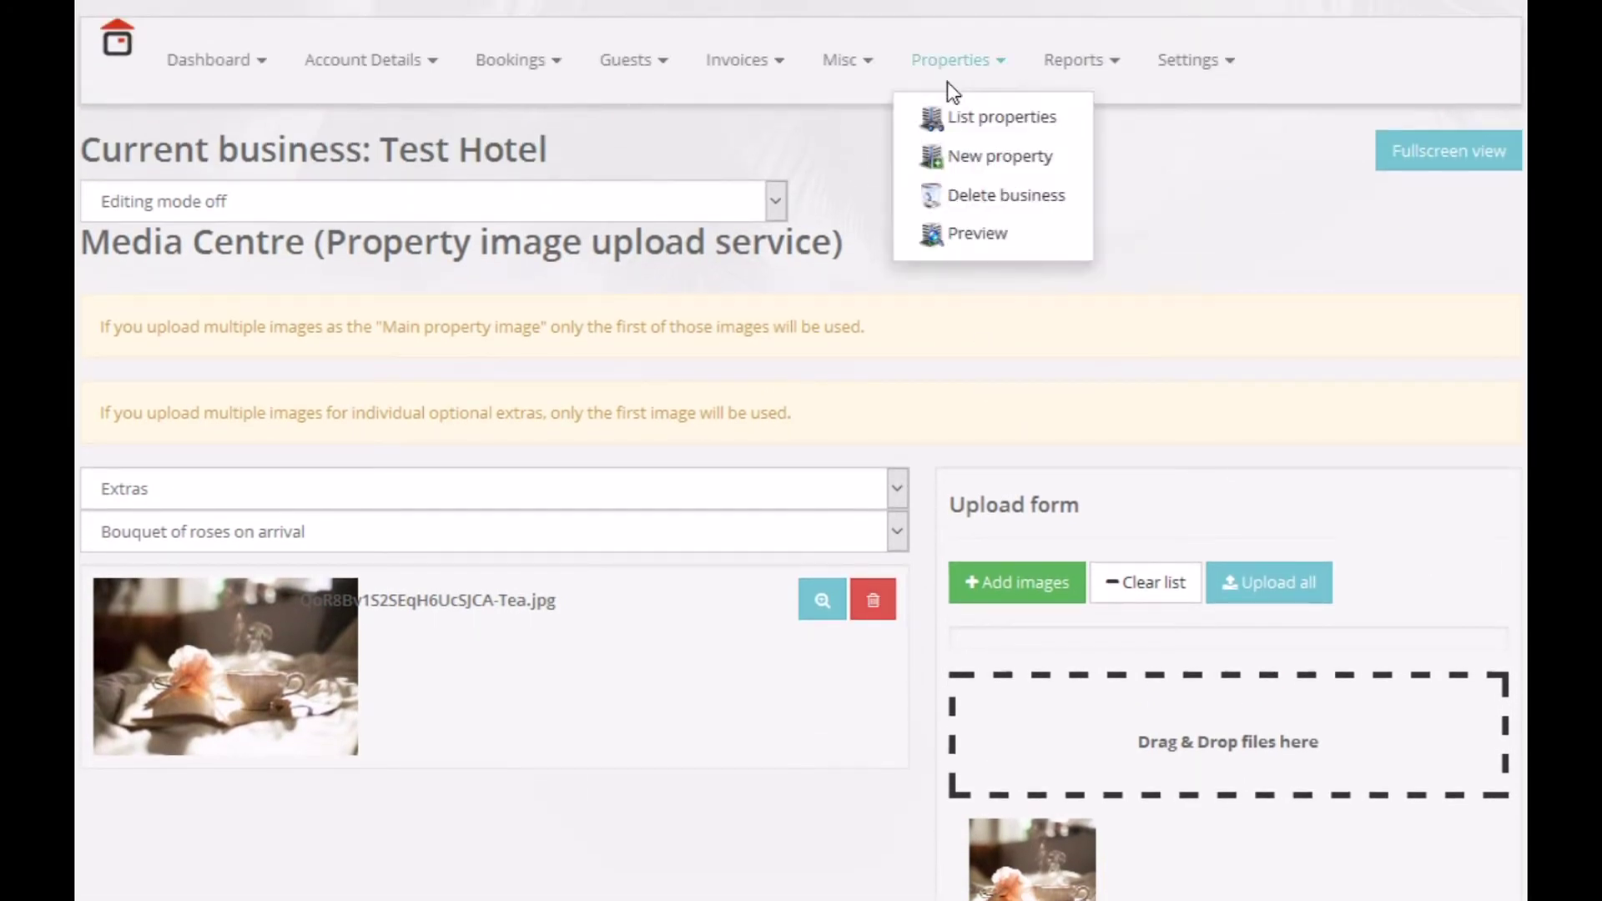
pyautogui.click(964, 234)
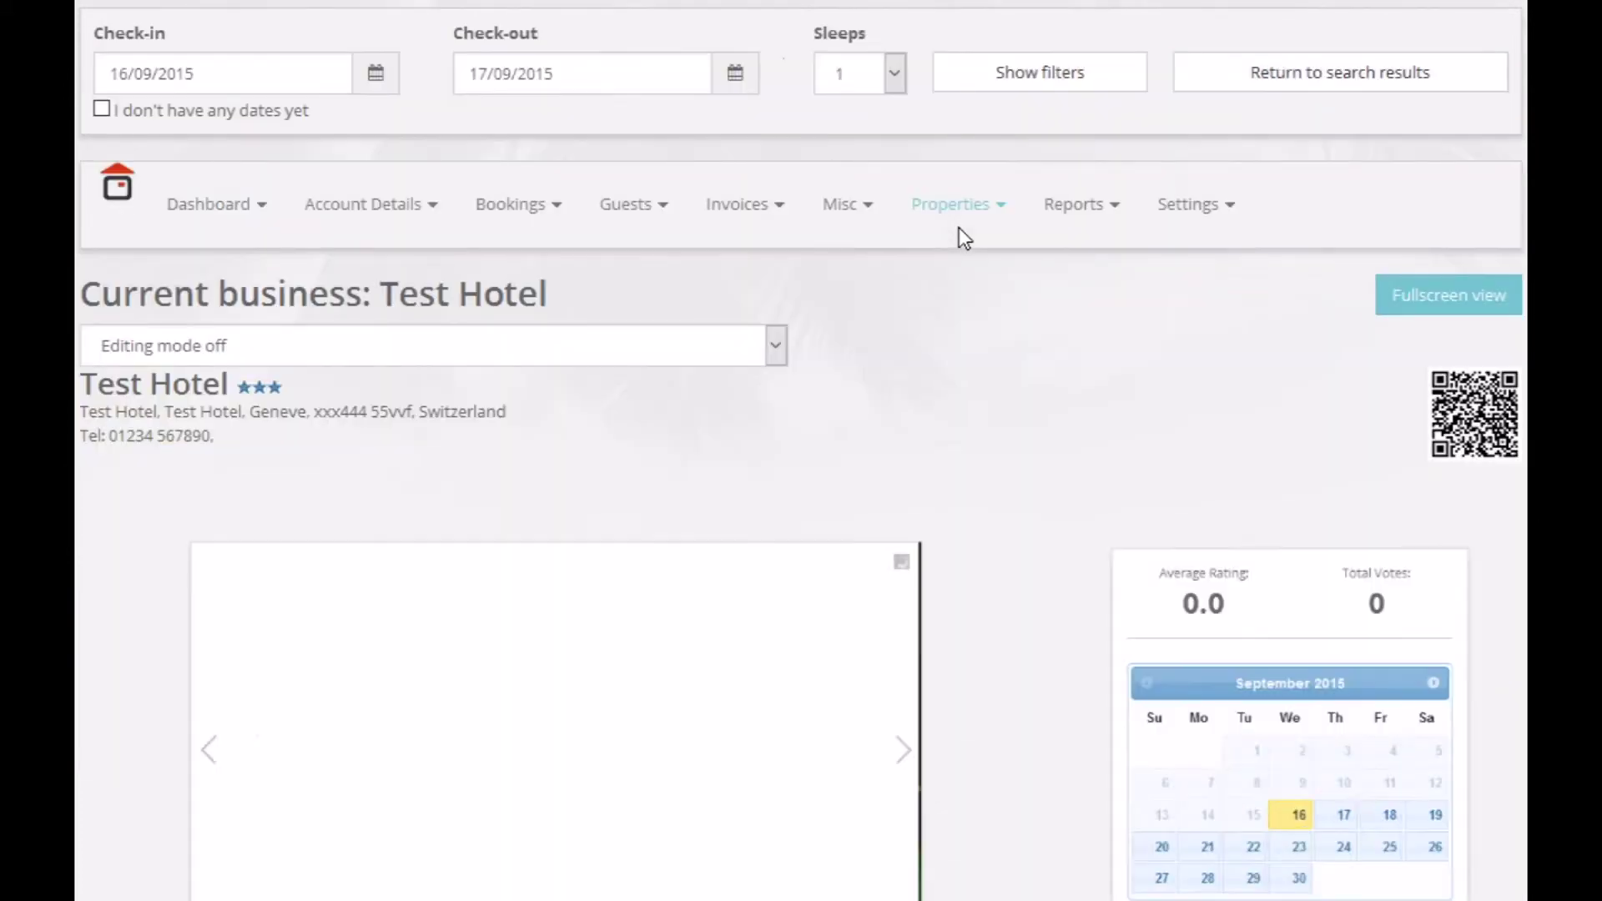
pyautogui.scroll(-4, 1061, 320)
pyautogui.scroll(-4, 1060, 322)
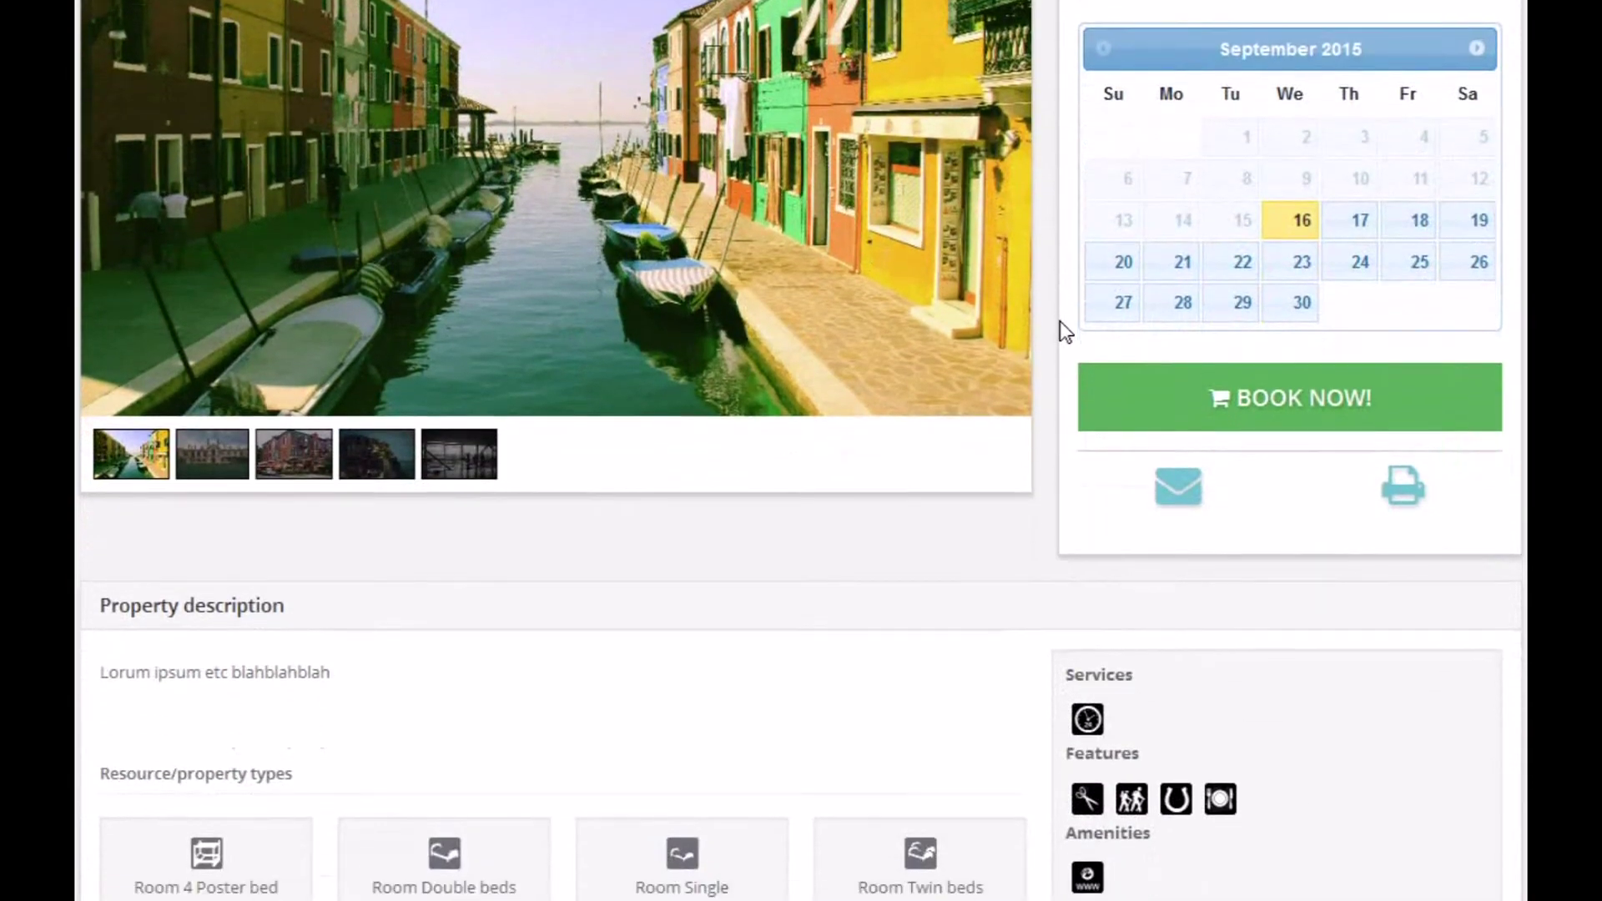
pyautogui.scroll(-4, 1060, 320)
pyautogui.scroll(-3, 1060, 320)
pyautogui.scroll(-4, 1084, 327)
pyautogui.scroll(-4, 1359, 383)
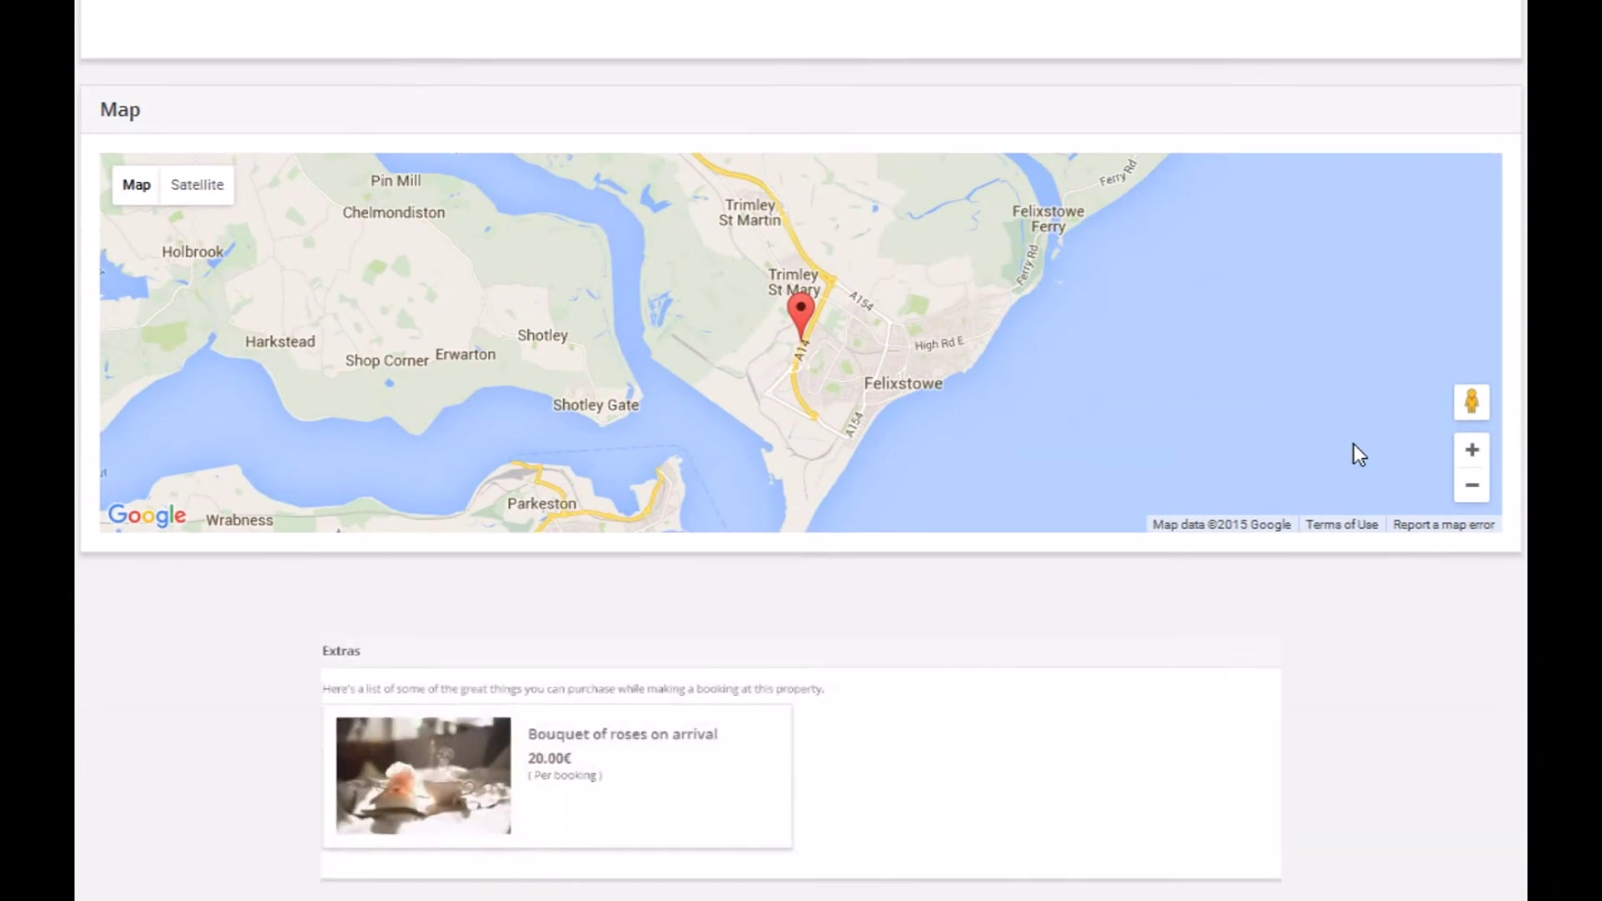
pyautogui.scroll(-1, 1354, 444)
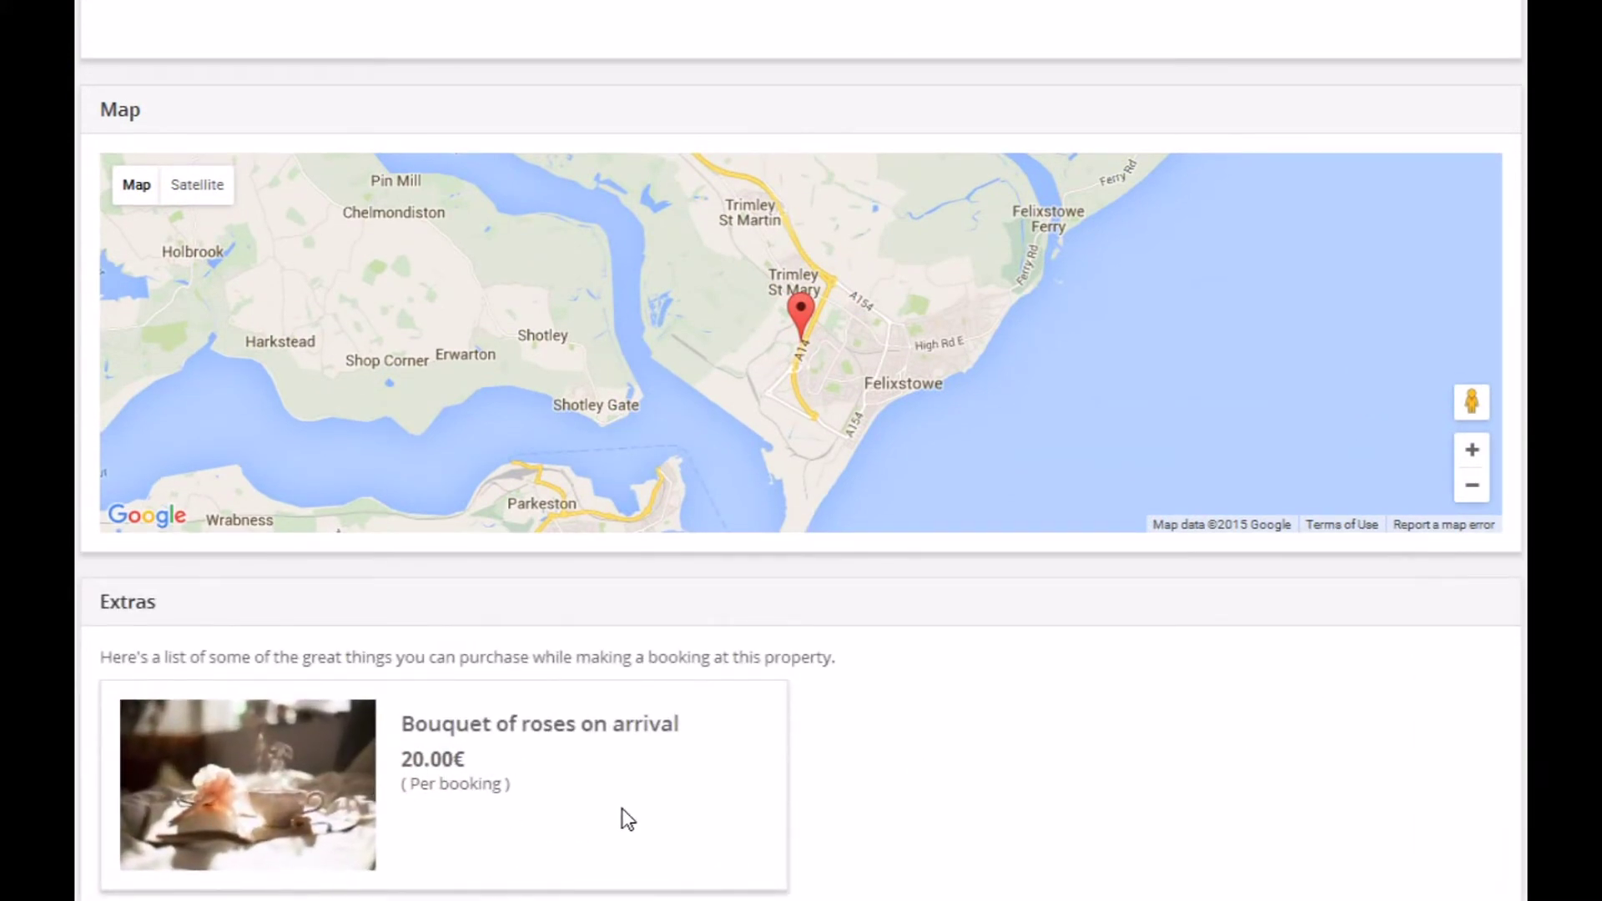
pyautogui.scroll(2, 1518, 741)
pyautogui.scroll(5, 1515, 727)
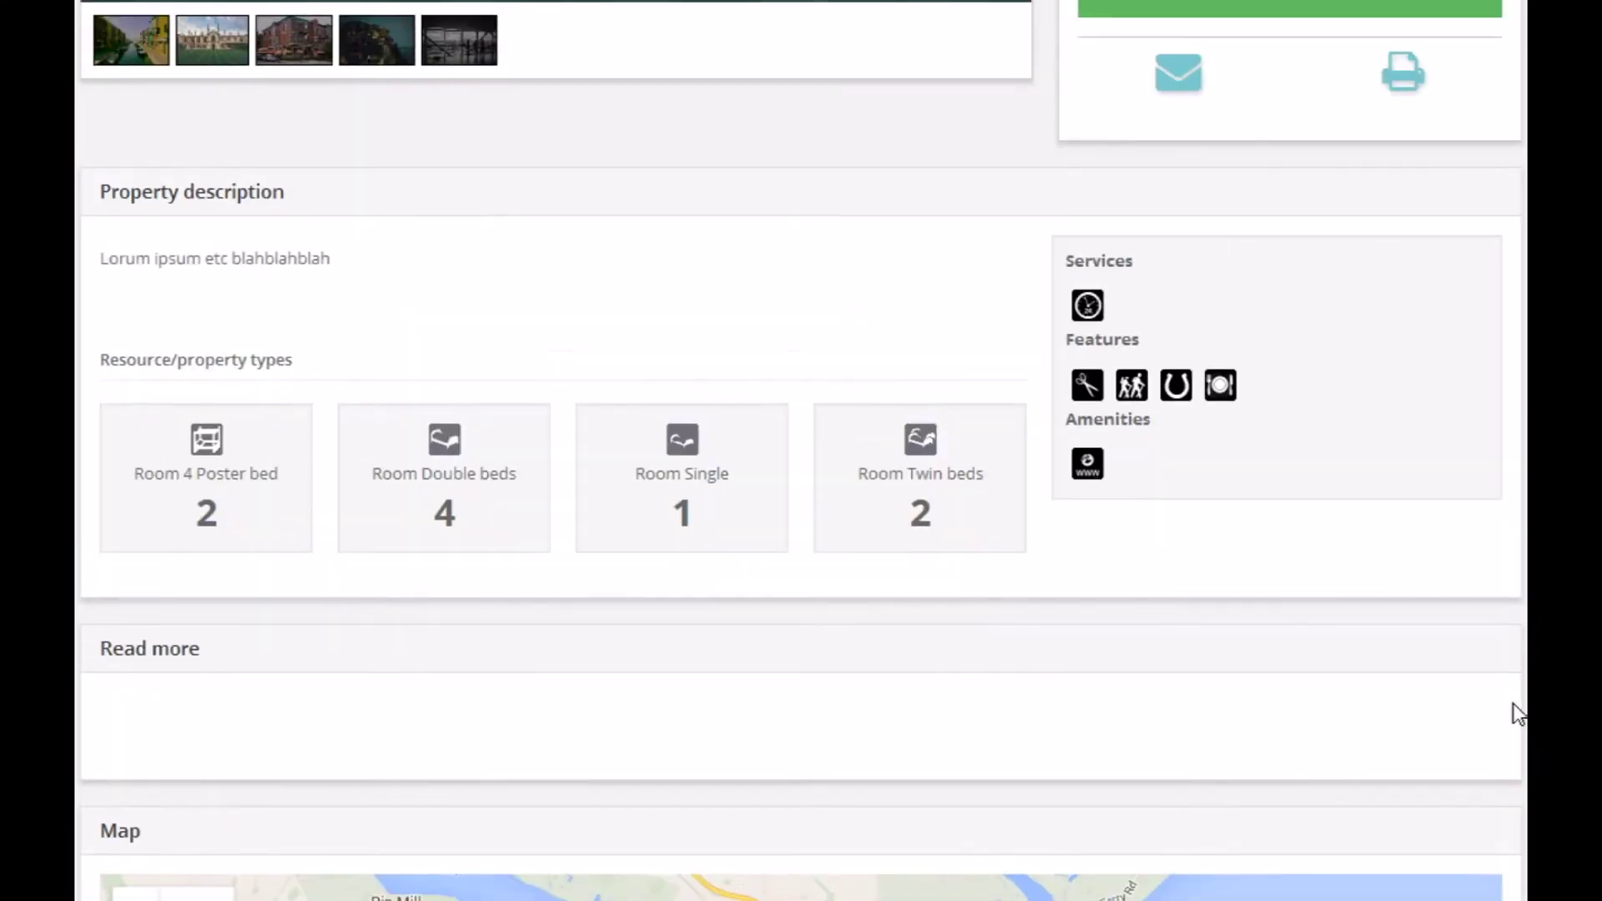
pyautogui.scroll(4, 1515, 708)
pyautogui.scroll(5, 1515, 702)
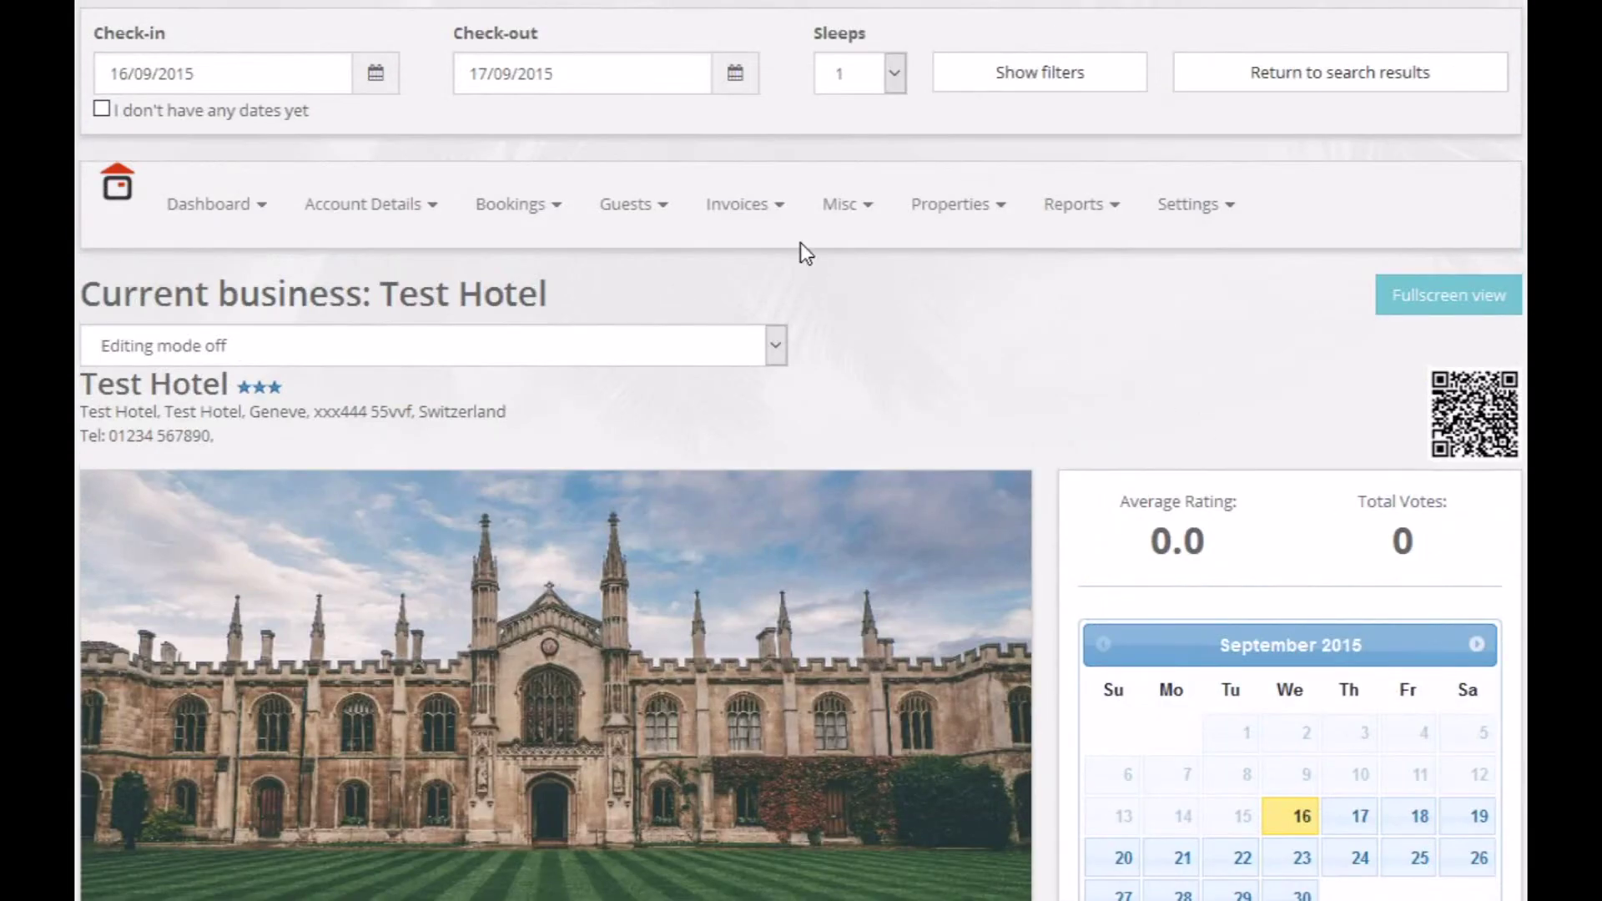
# - Start a new booking for Test Hotel from the Bookings menu
pyautogui.click(513, 204)
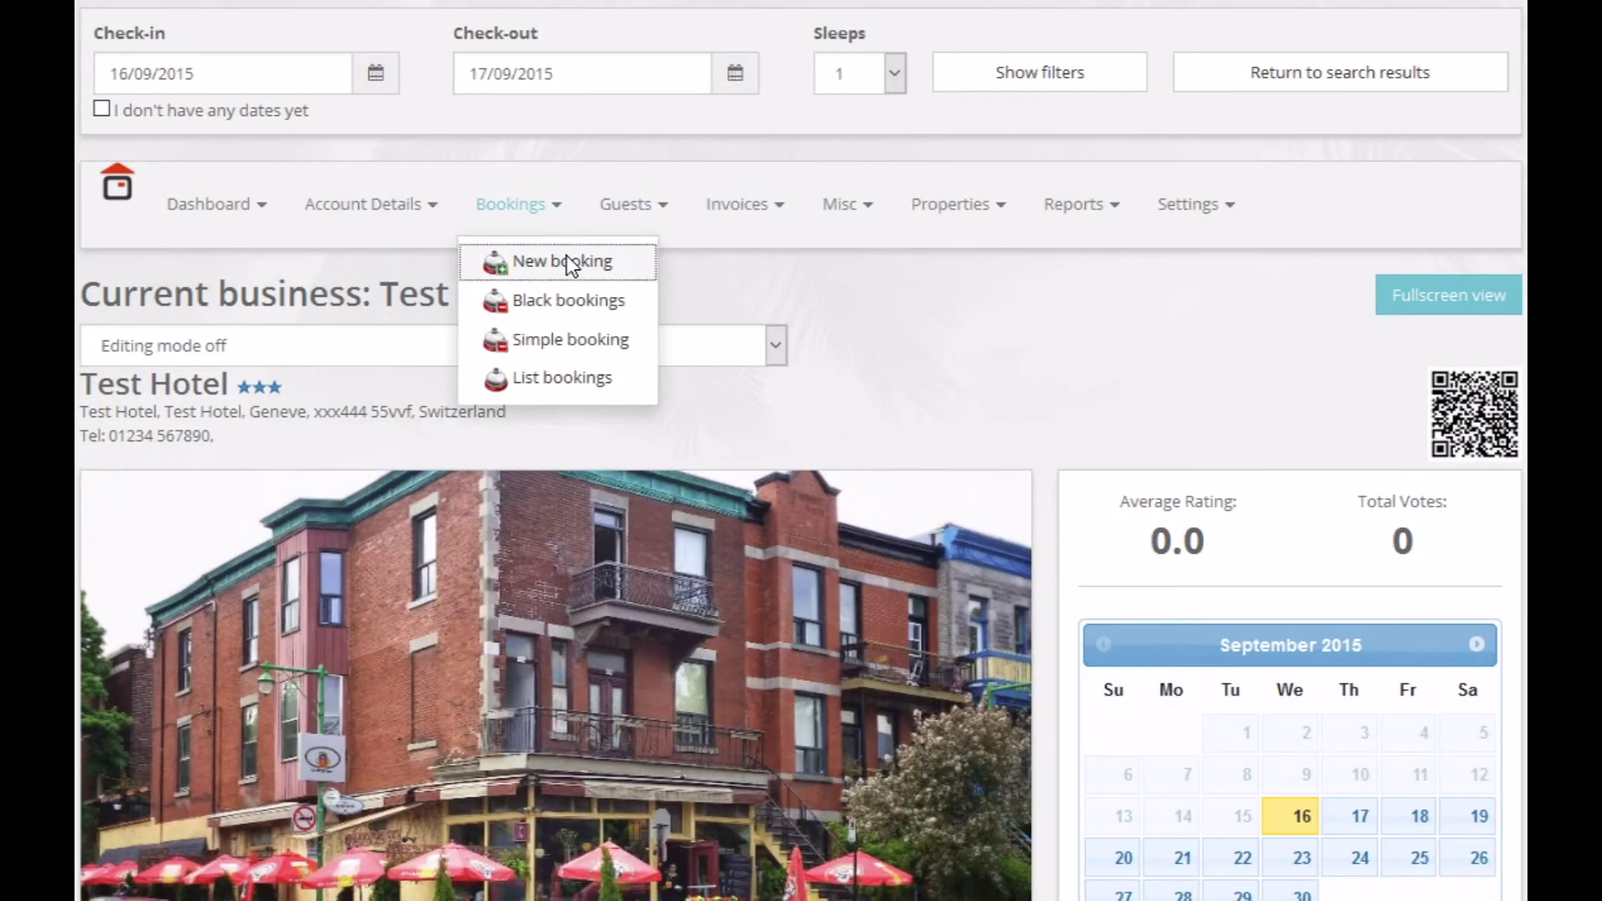
pyautogui.click(731, 264)
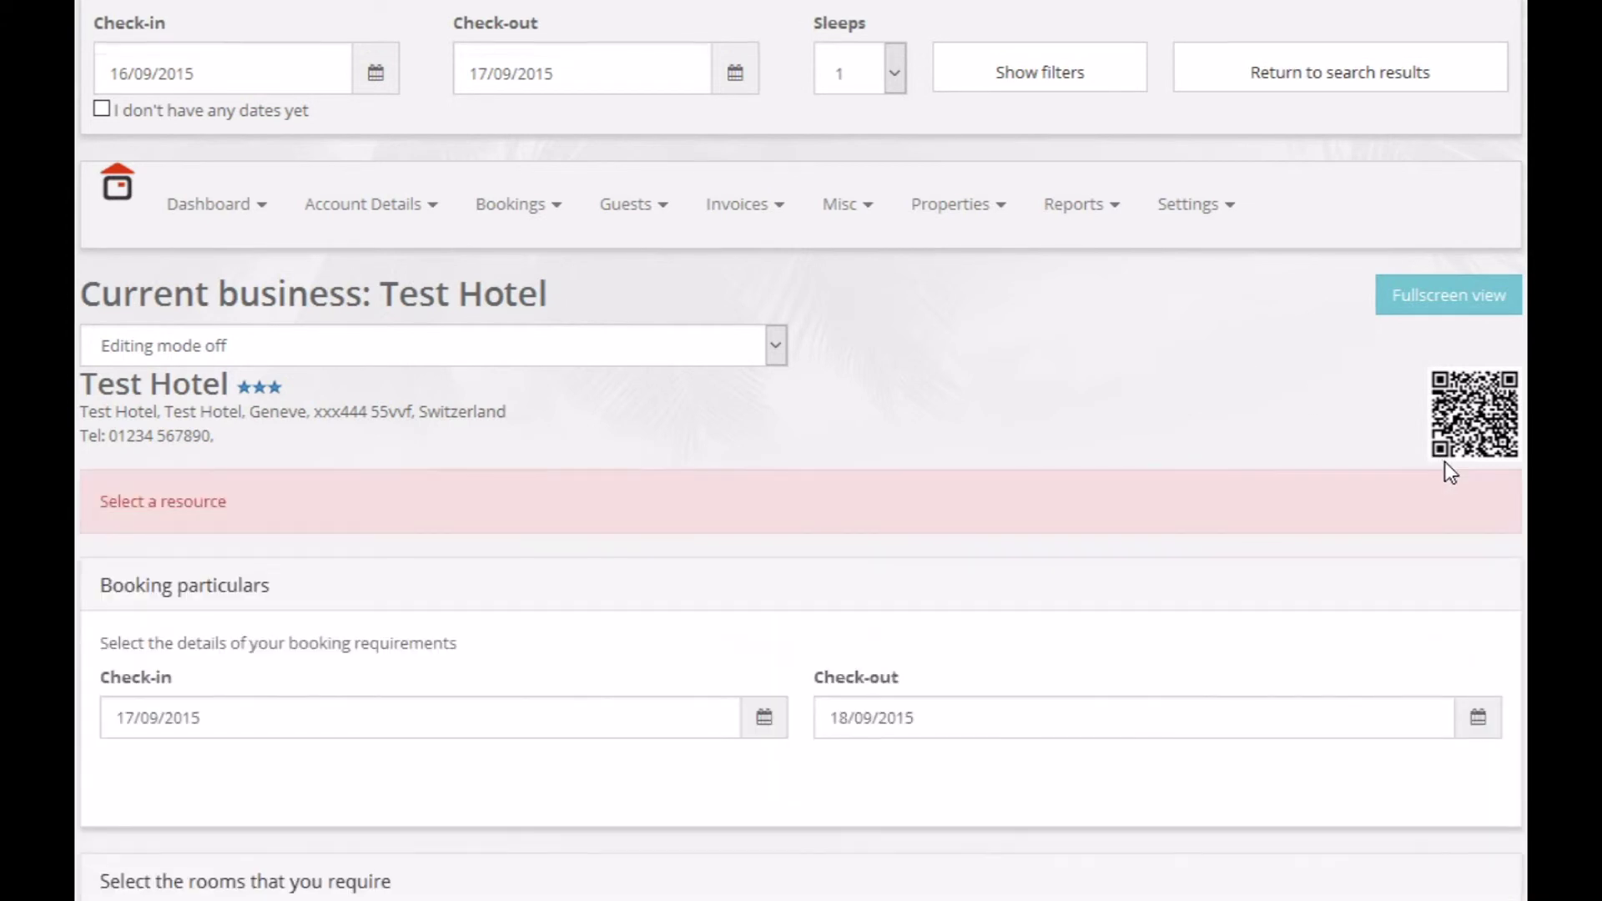
pyautogui.scroll(-4, 1444, 462)
pyautogui.scroll(-2, 1445, 462)
pyautogui.scroll(-4, 1371, 462)
pyautogui.scroll(-4, 1371, 462)
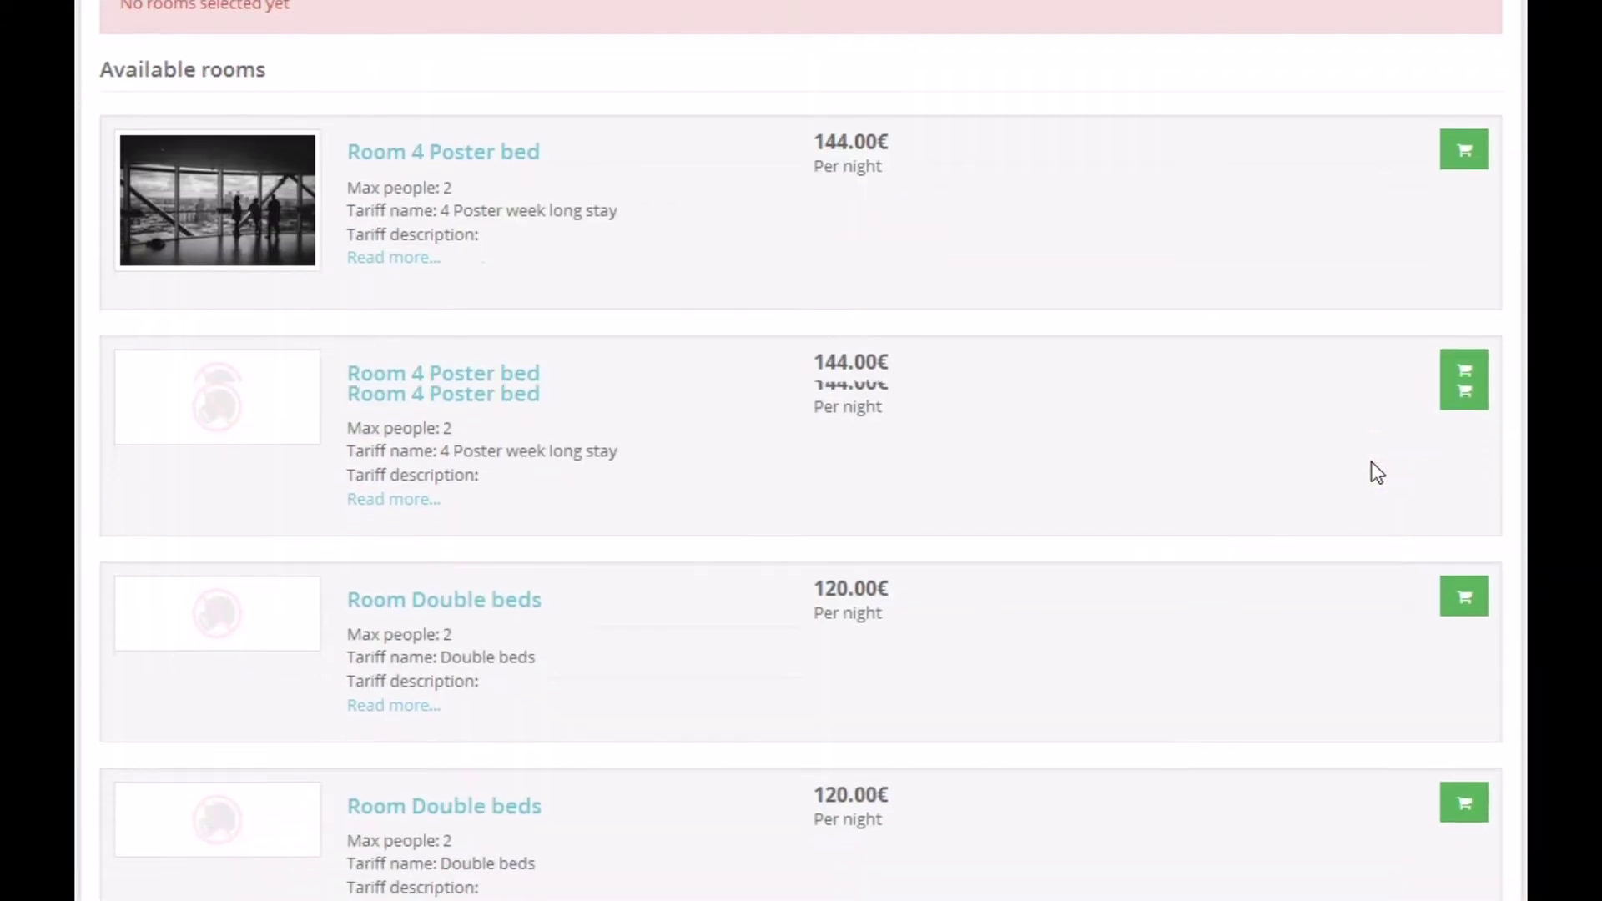
pyautogui.scroll(-3, 1372, 462)
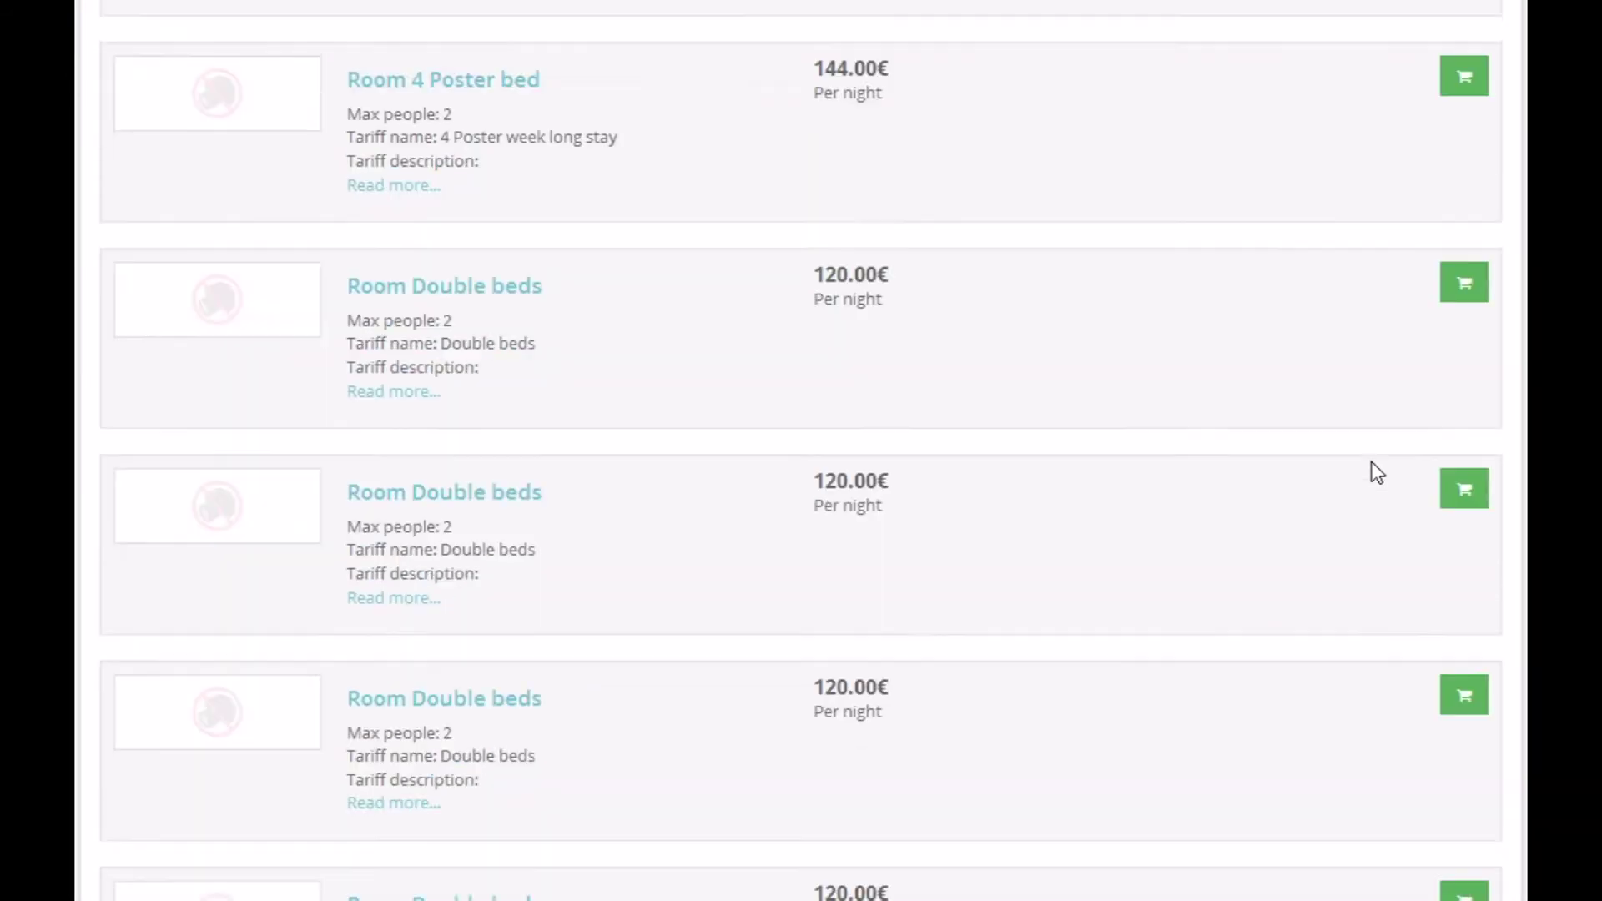
pyautogui.scroll(-3, 1371, 462)
pyautogui.scroll(2, 1371, 462)
pyautogui.scroll(5, 1372, 463)
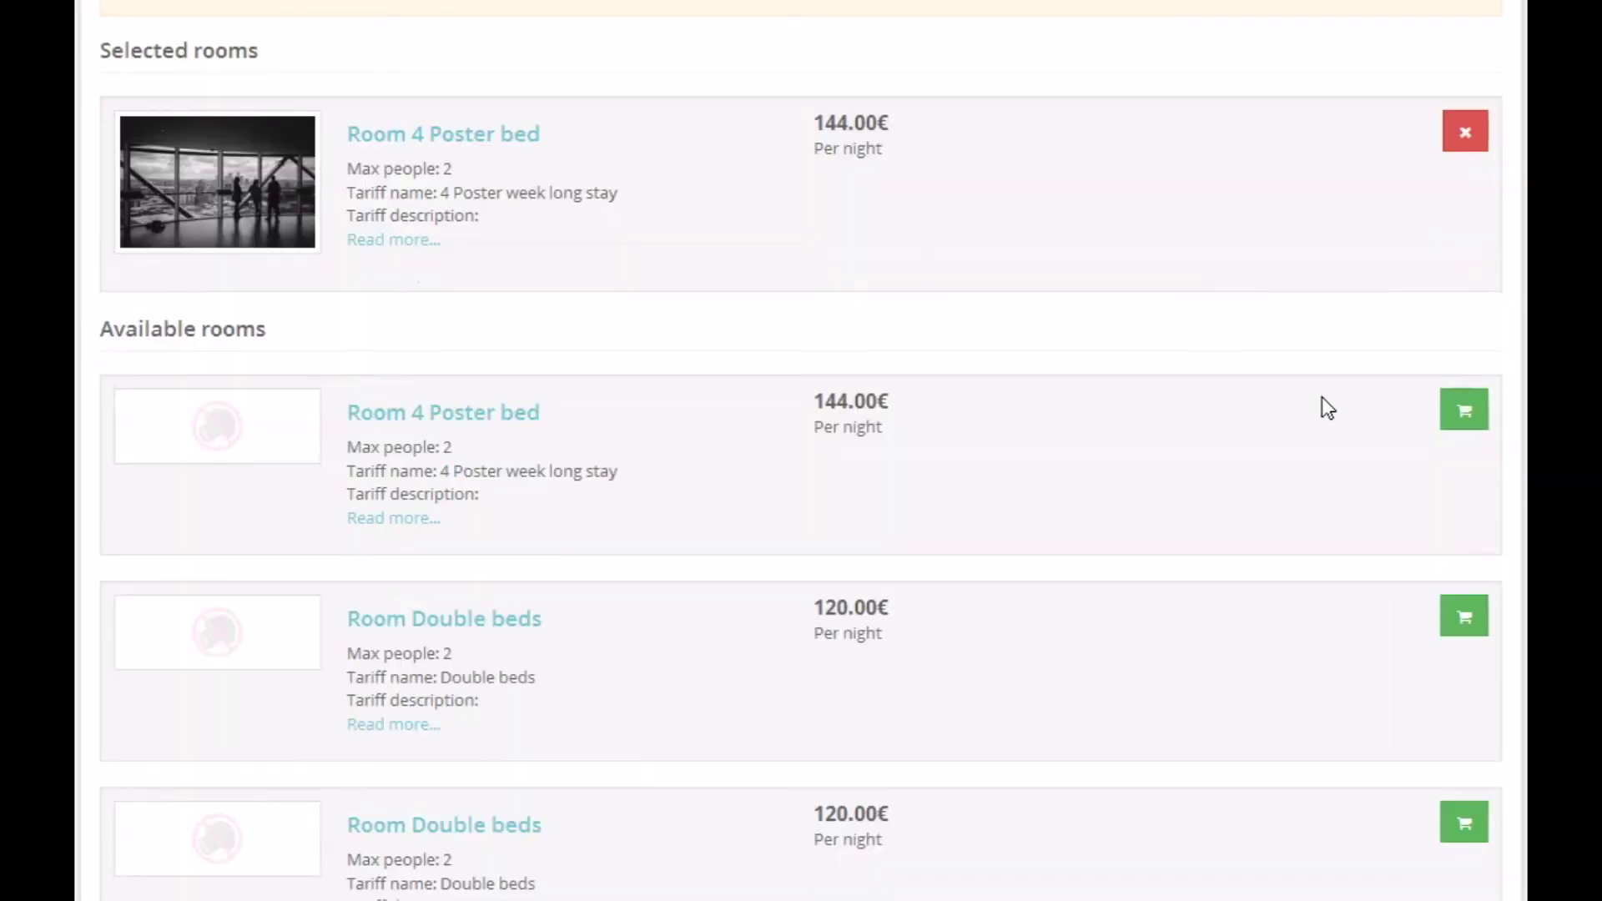
pyautogui.scroll(-4, 1321, 506)
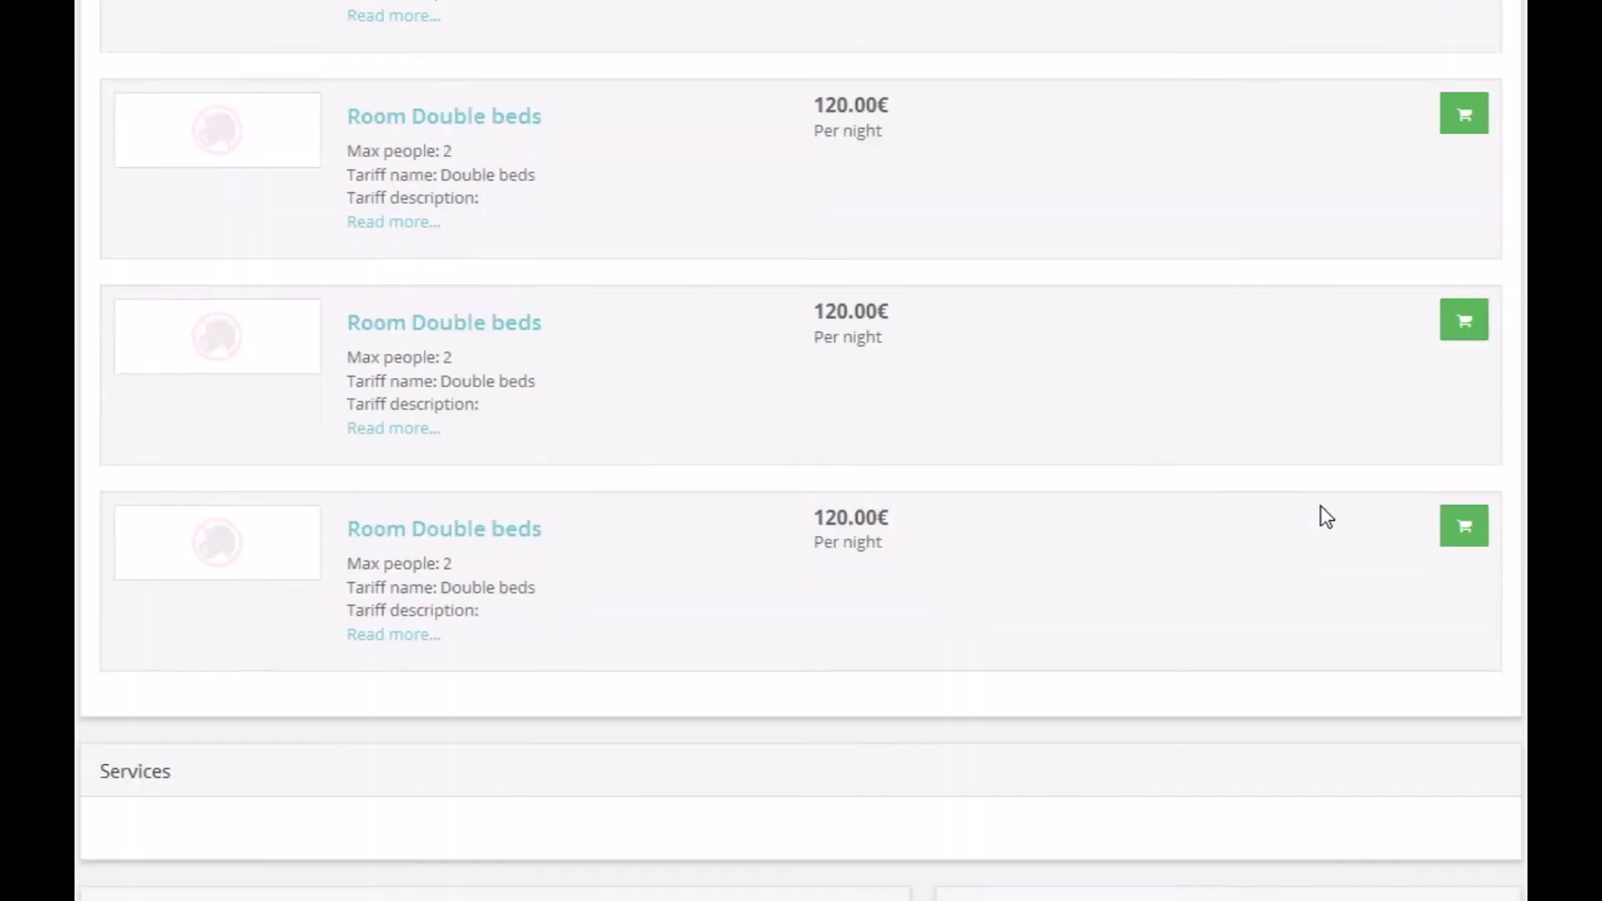
pyautogui.scroll(-3, 1321, 506)
pyautogui.scroll(-4, 1321, 506)
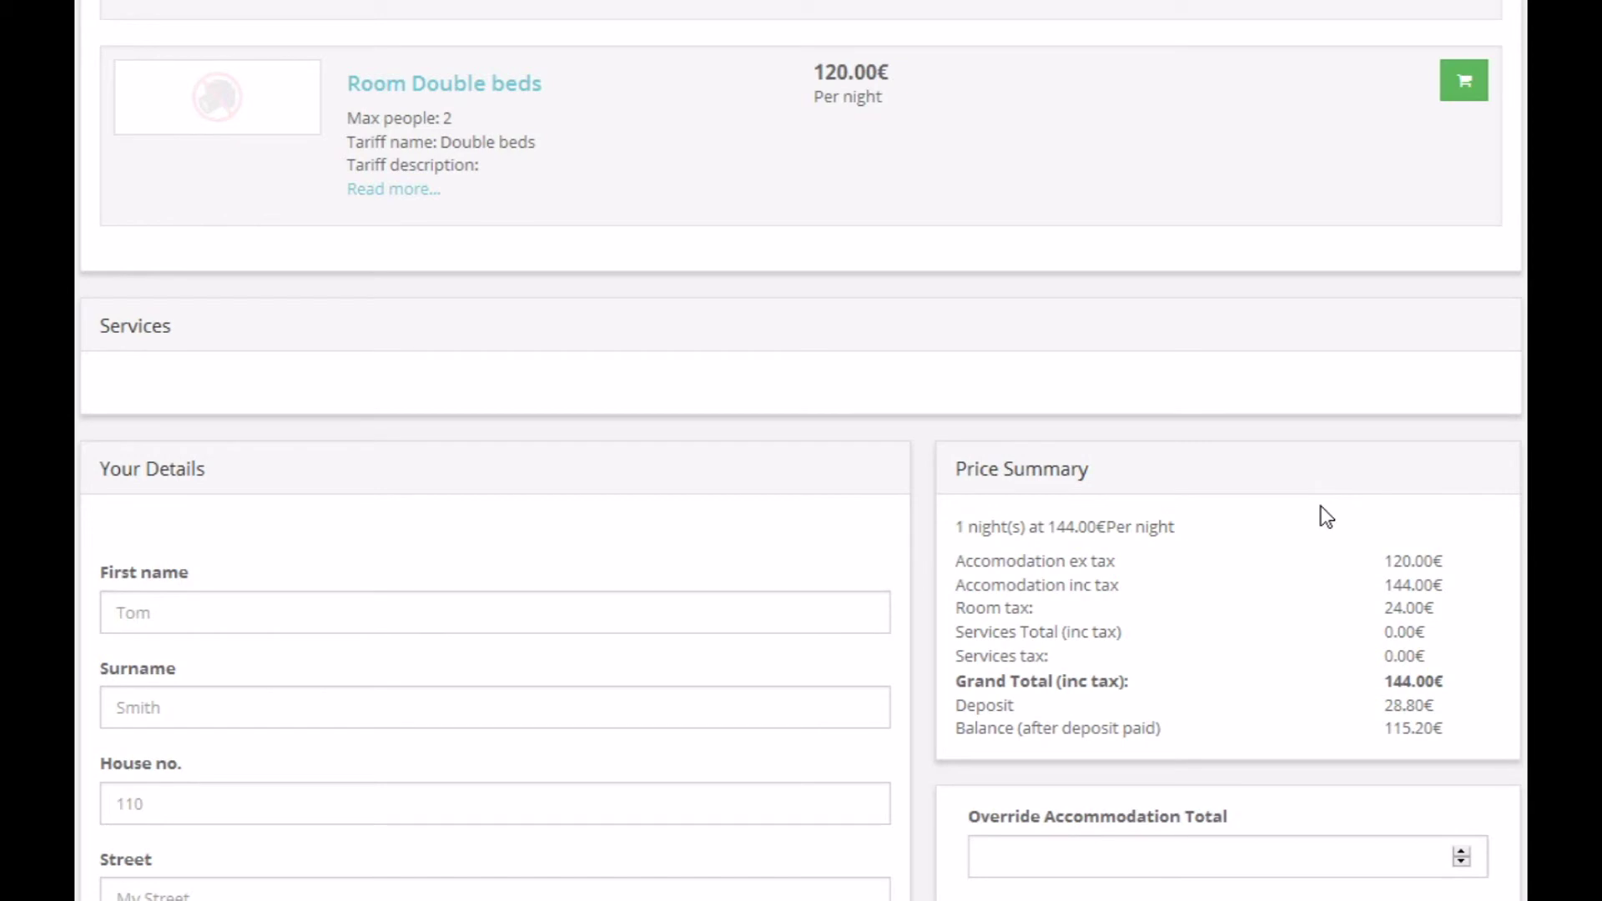
pyautogui.scroll(4, 1326, 516)
pyautogui.scroll(4, 1326, 516)
pyautogui.scroll(3, 1325, 517)
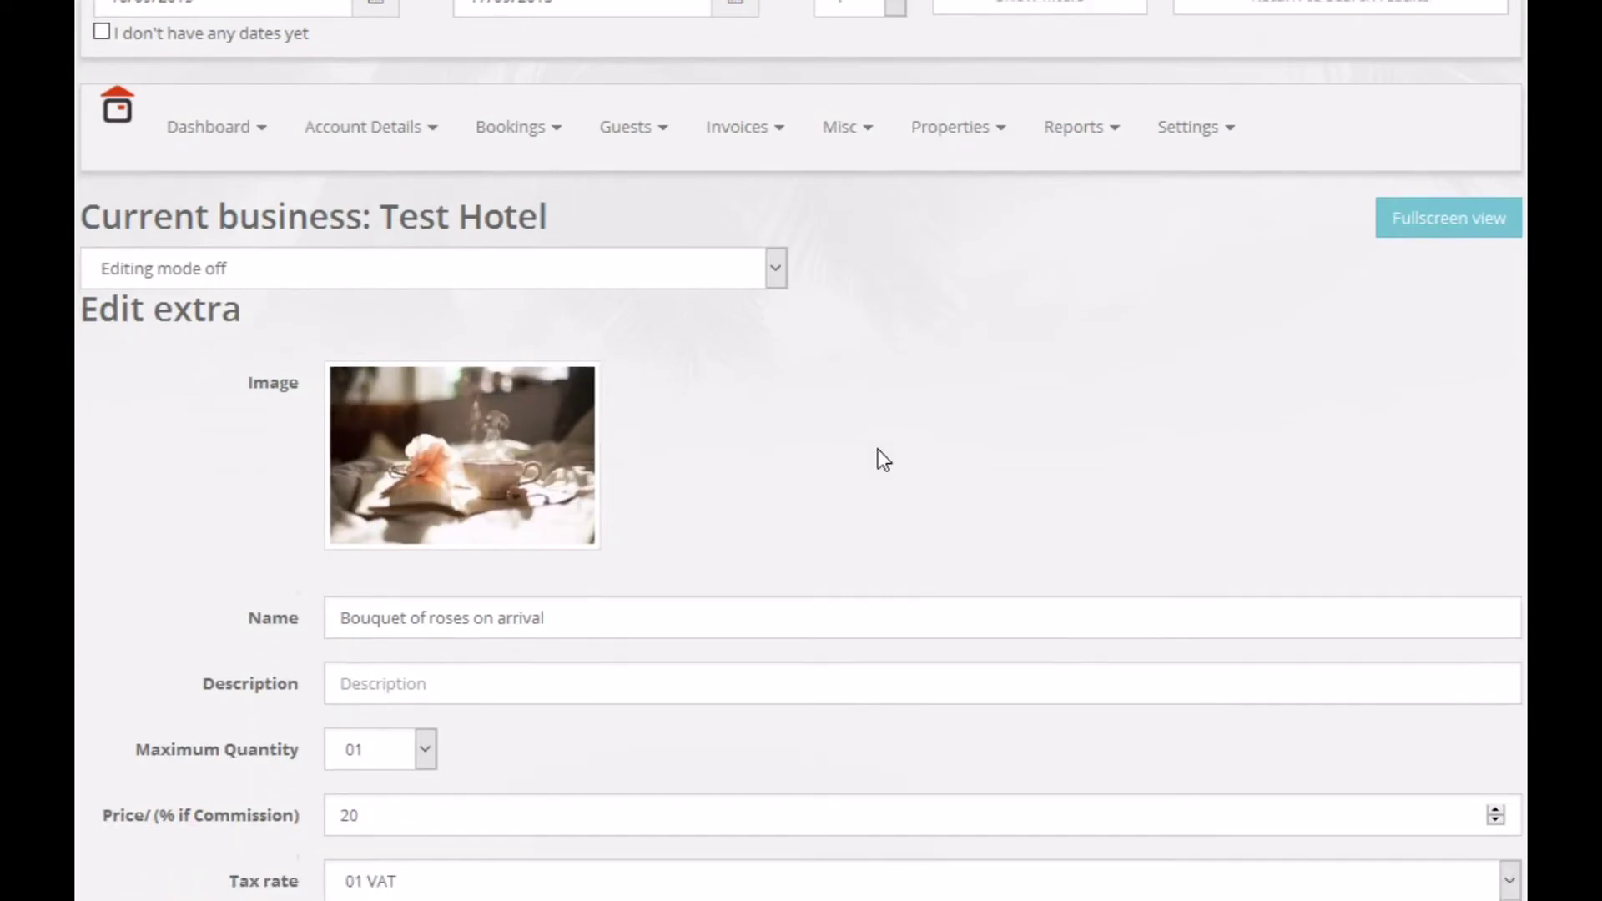
pyautogui.scroll(-5, 878, 450)
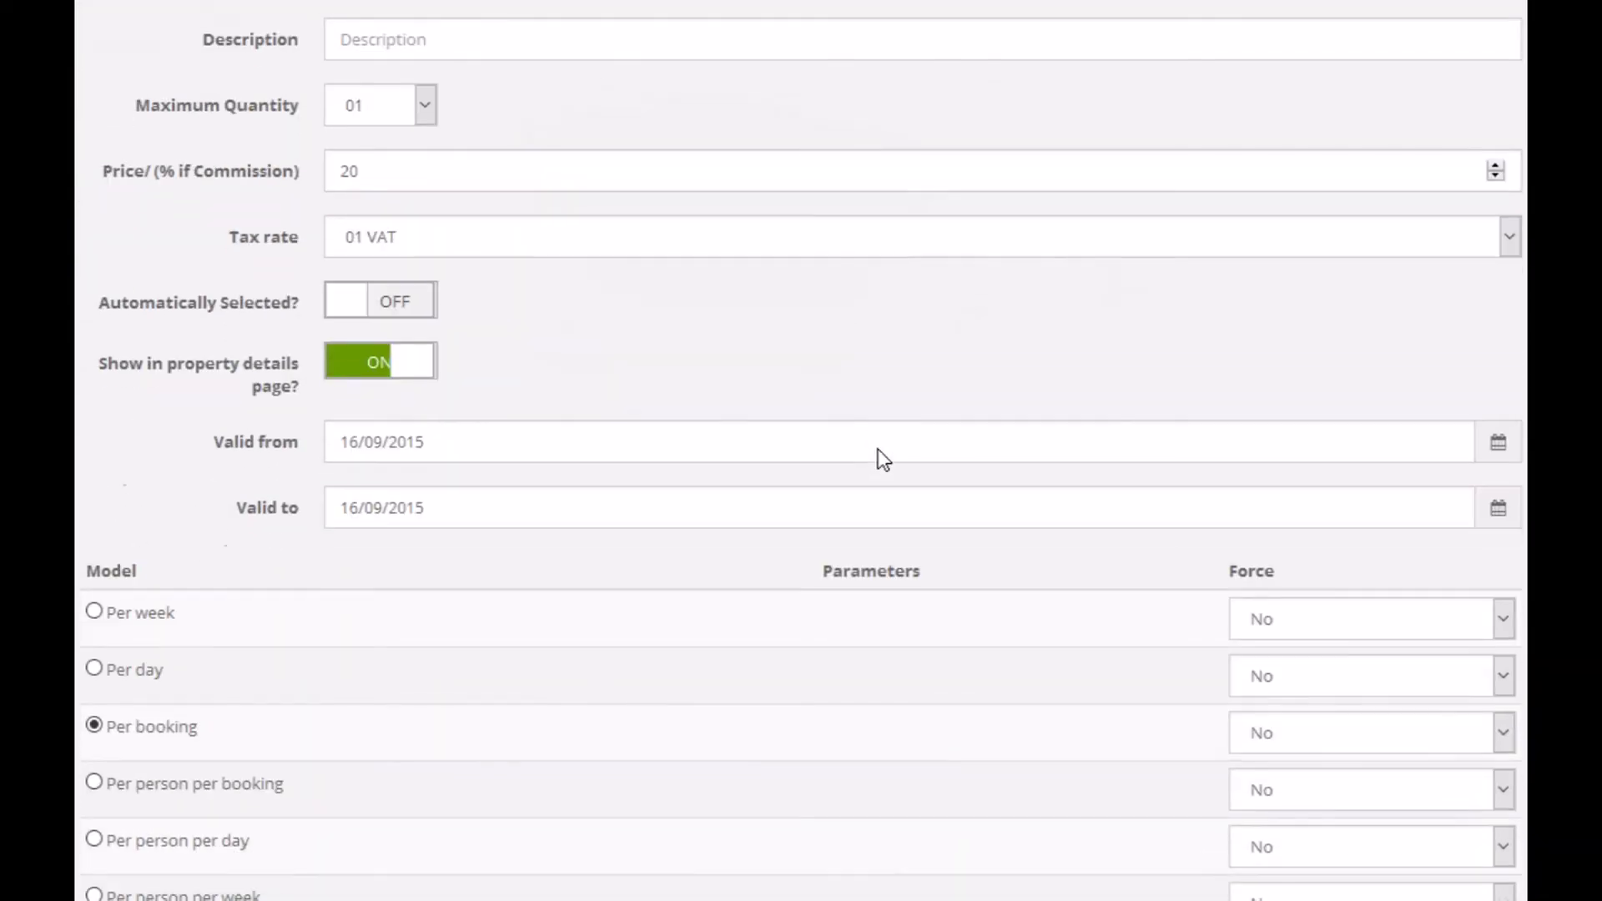
# - Set the bouquet extra's Valid to date to 31/05/2020 and save it
pyautogui.click(434, 506)
pyautogui.click(606, 555)
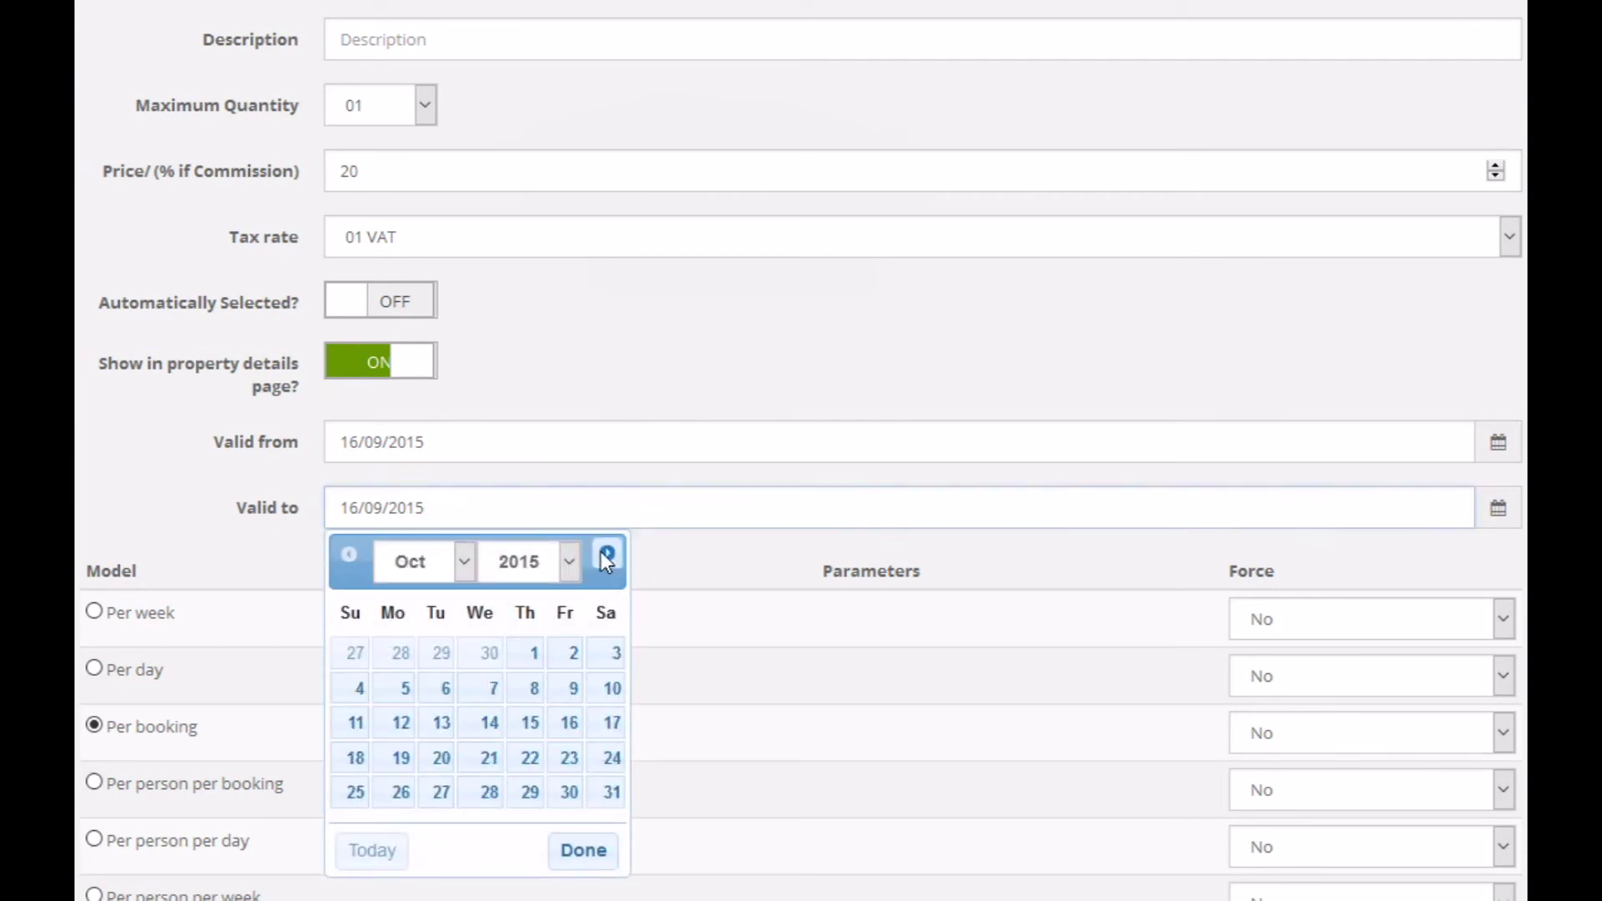
pyautogui.click(606, 556)
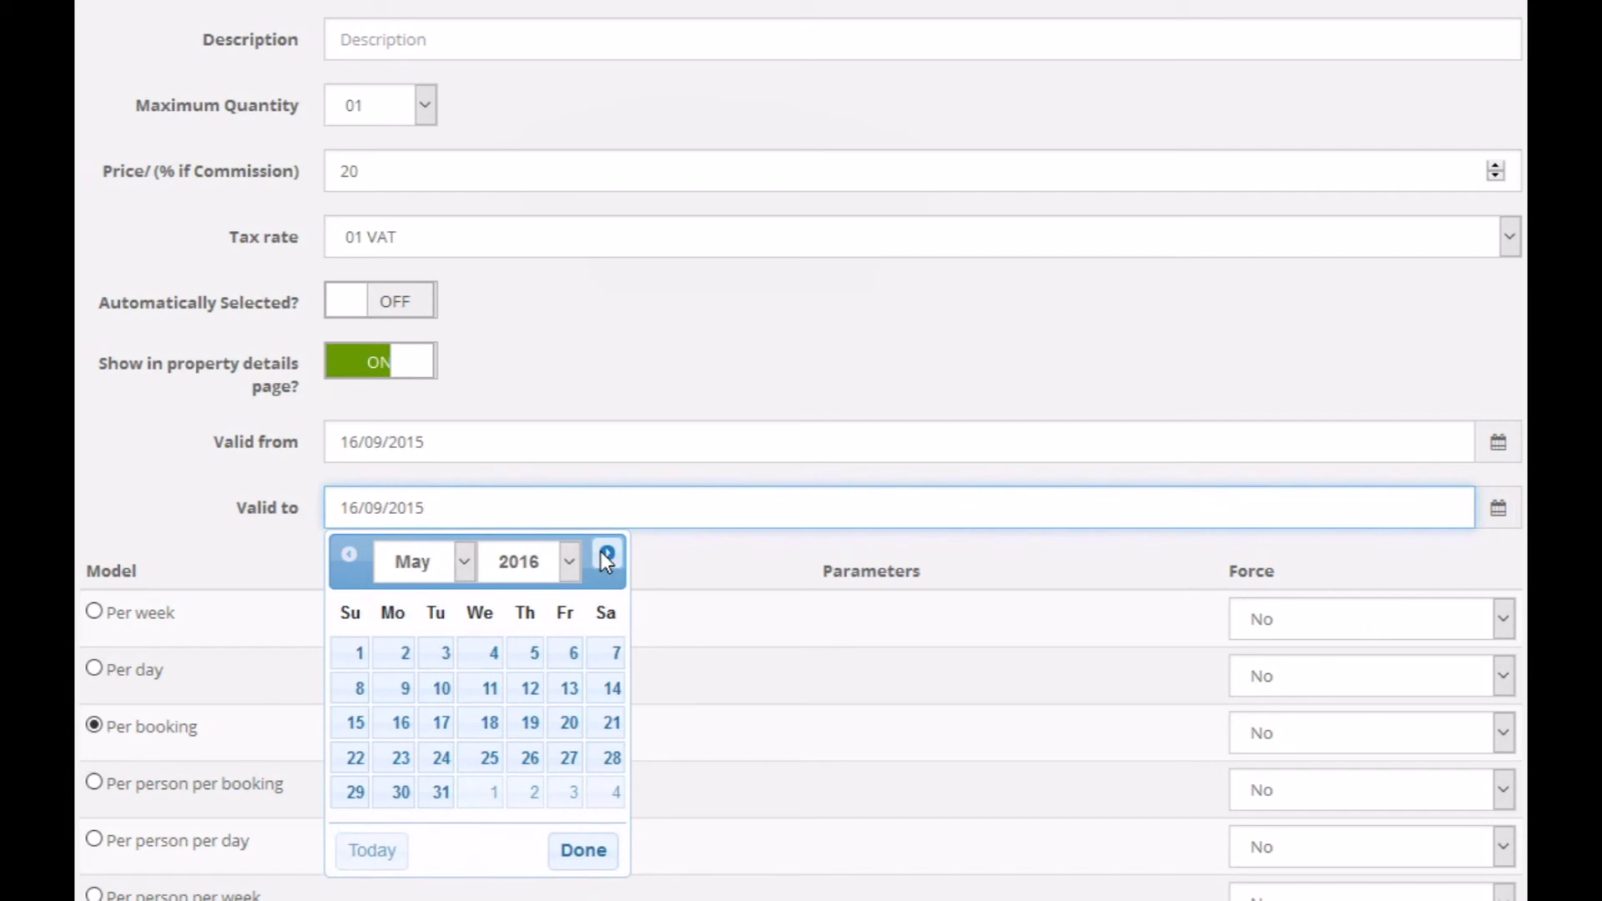
pyautogui.click(567, 561)
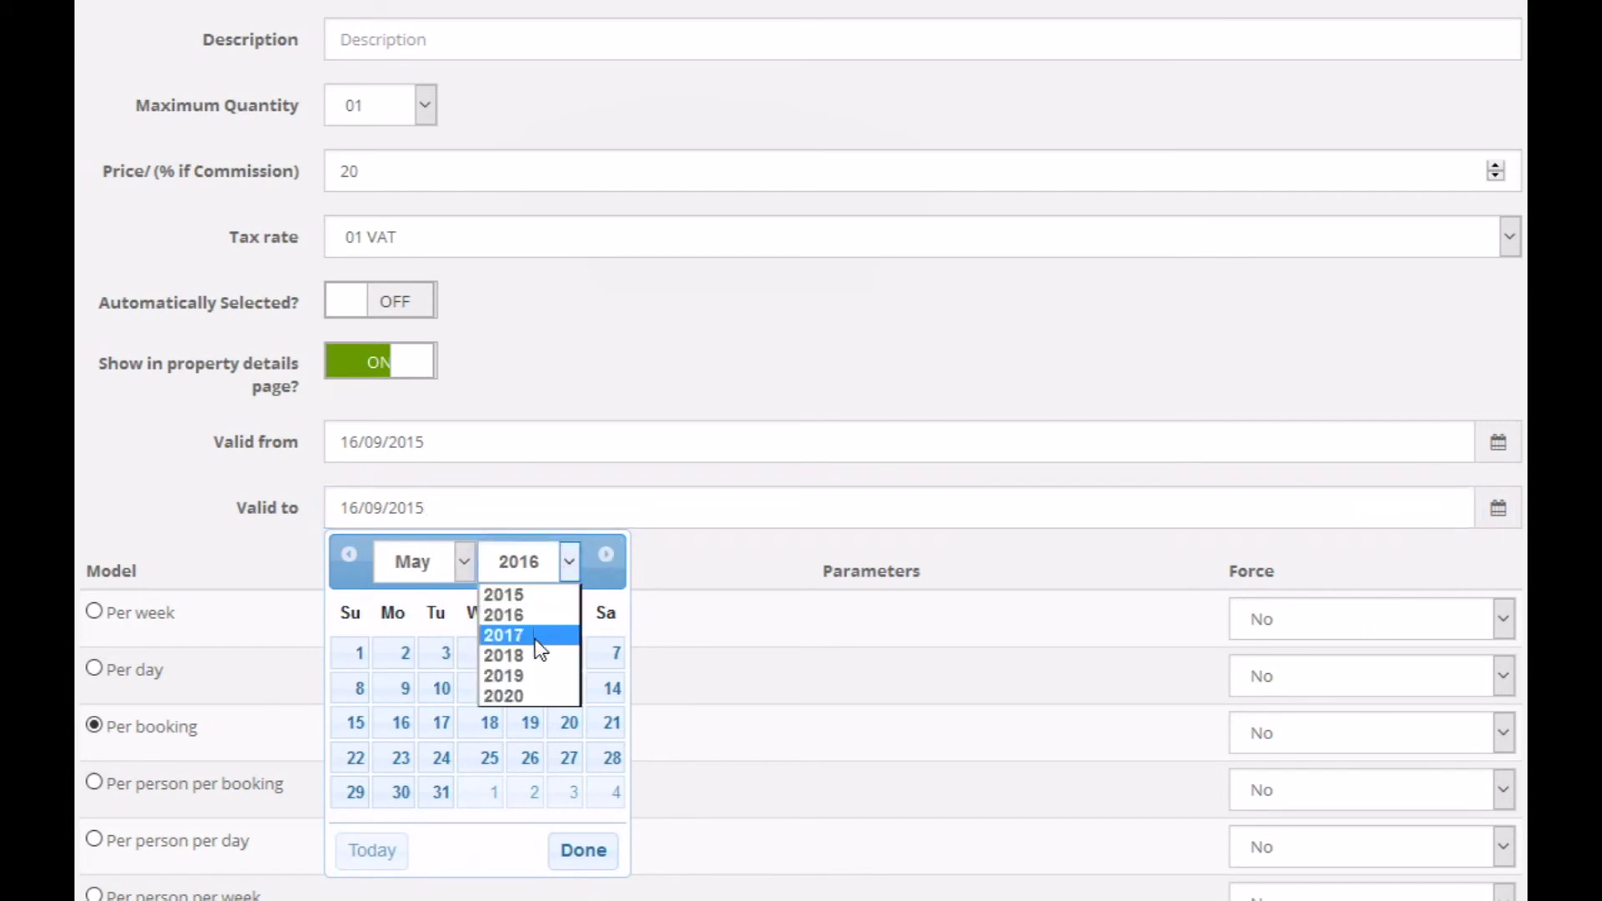
pyautogui.click(527, 697)
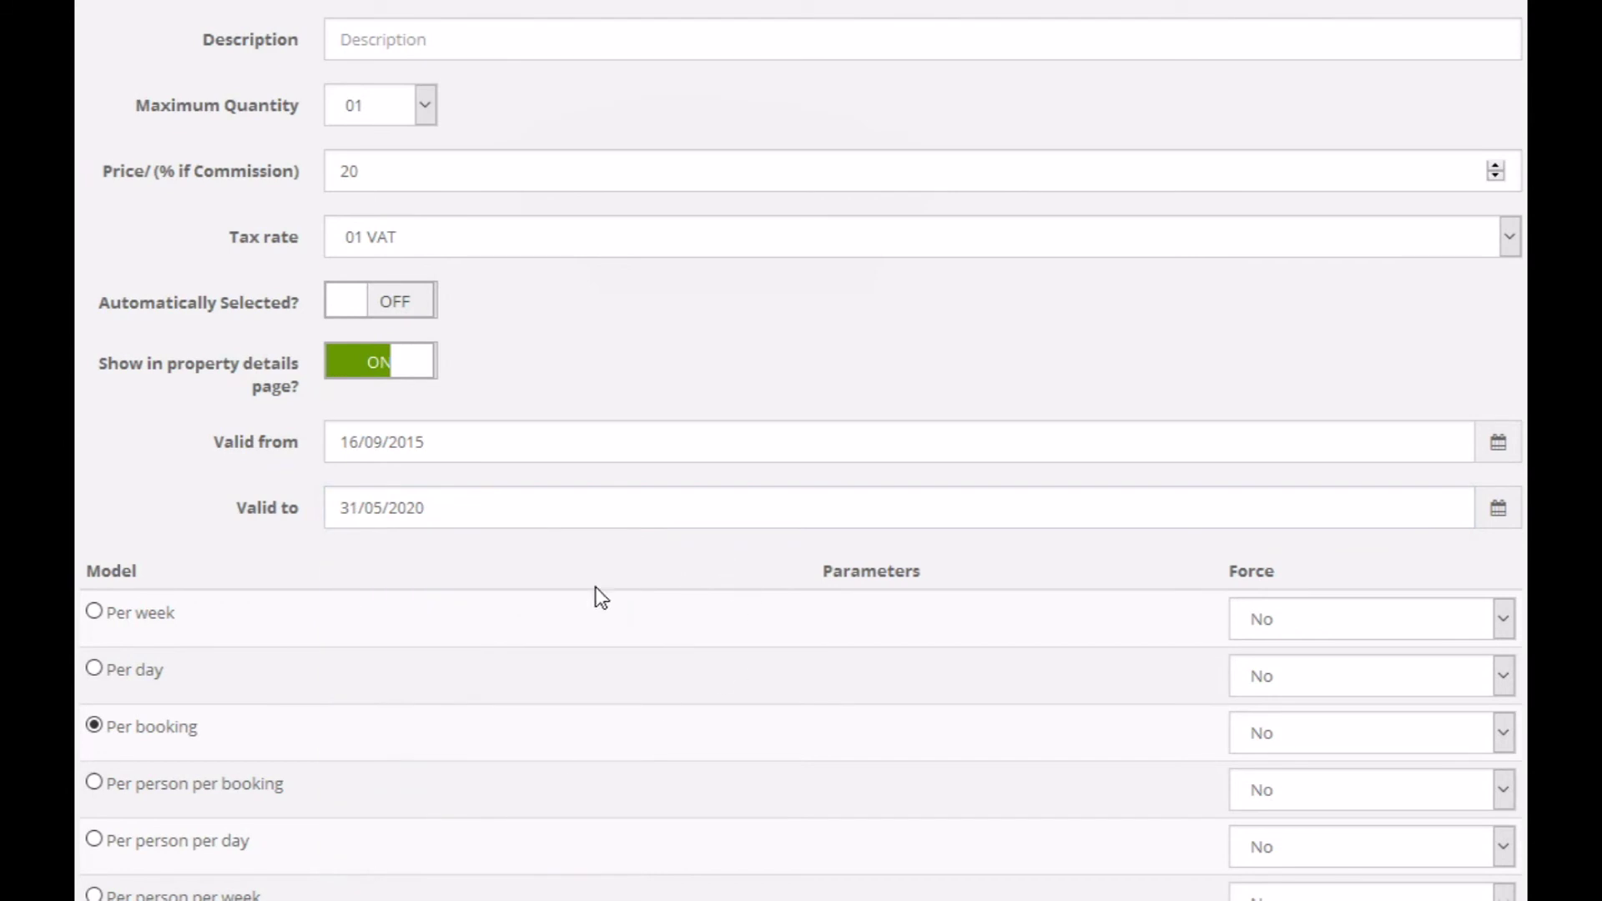
pyautogui.scroll(-1, 233, 530)
pyautogui.scroll(-8, 229, 520)
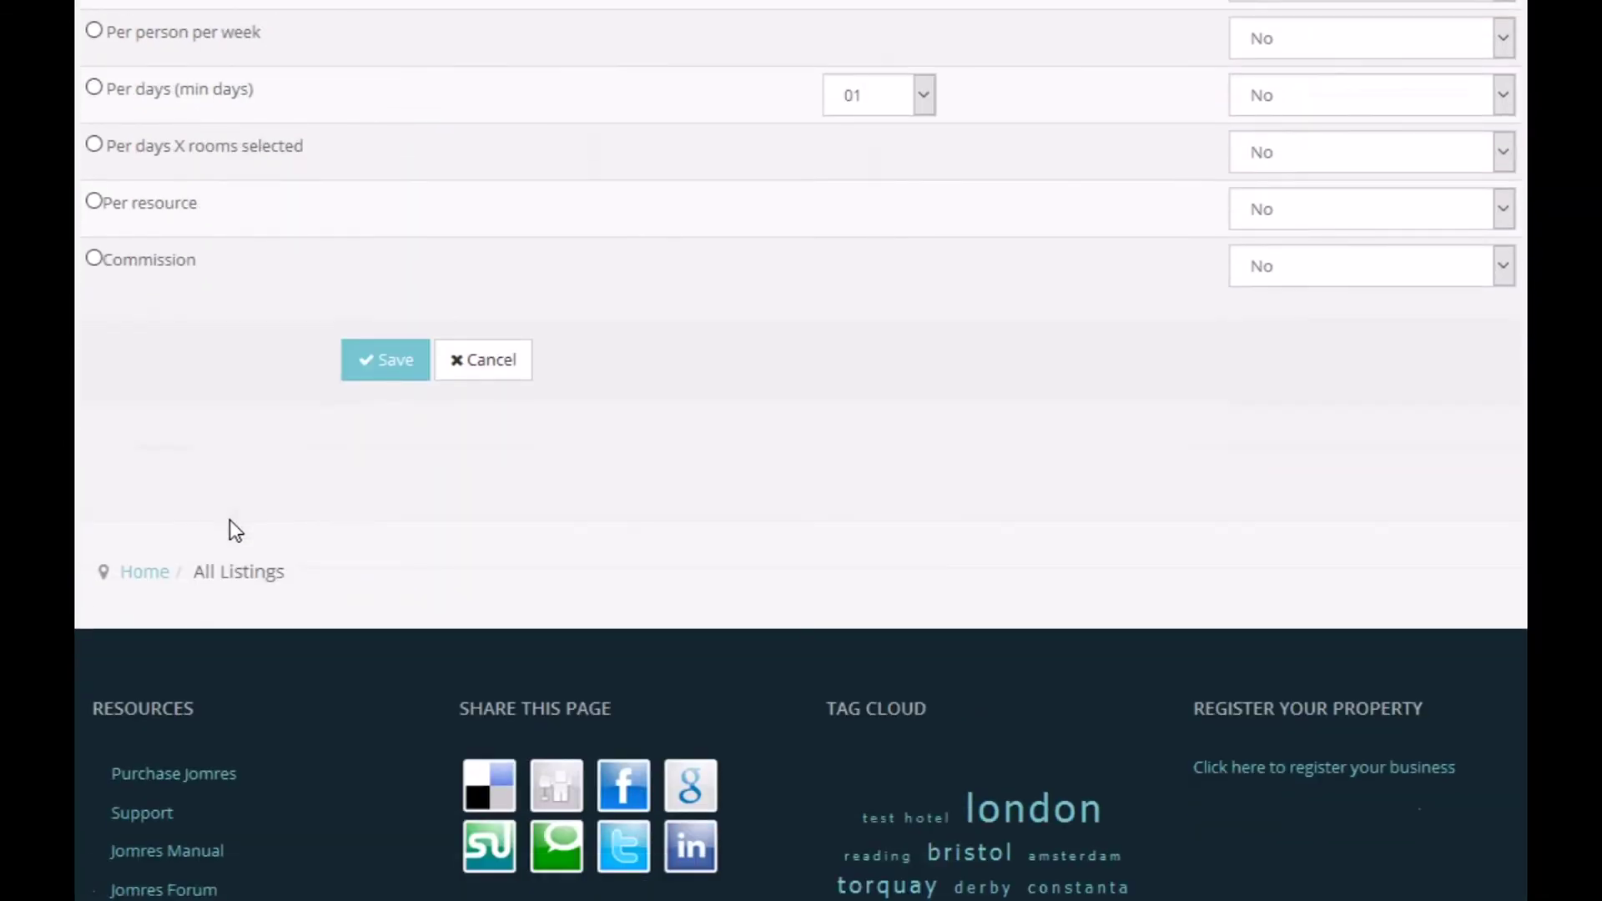
pyautogui.scroll(4, 229, 520)
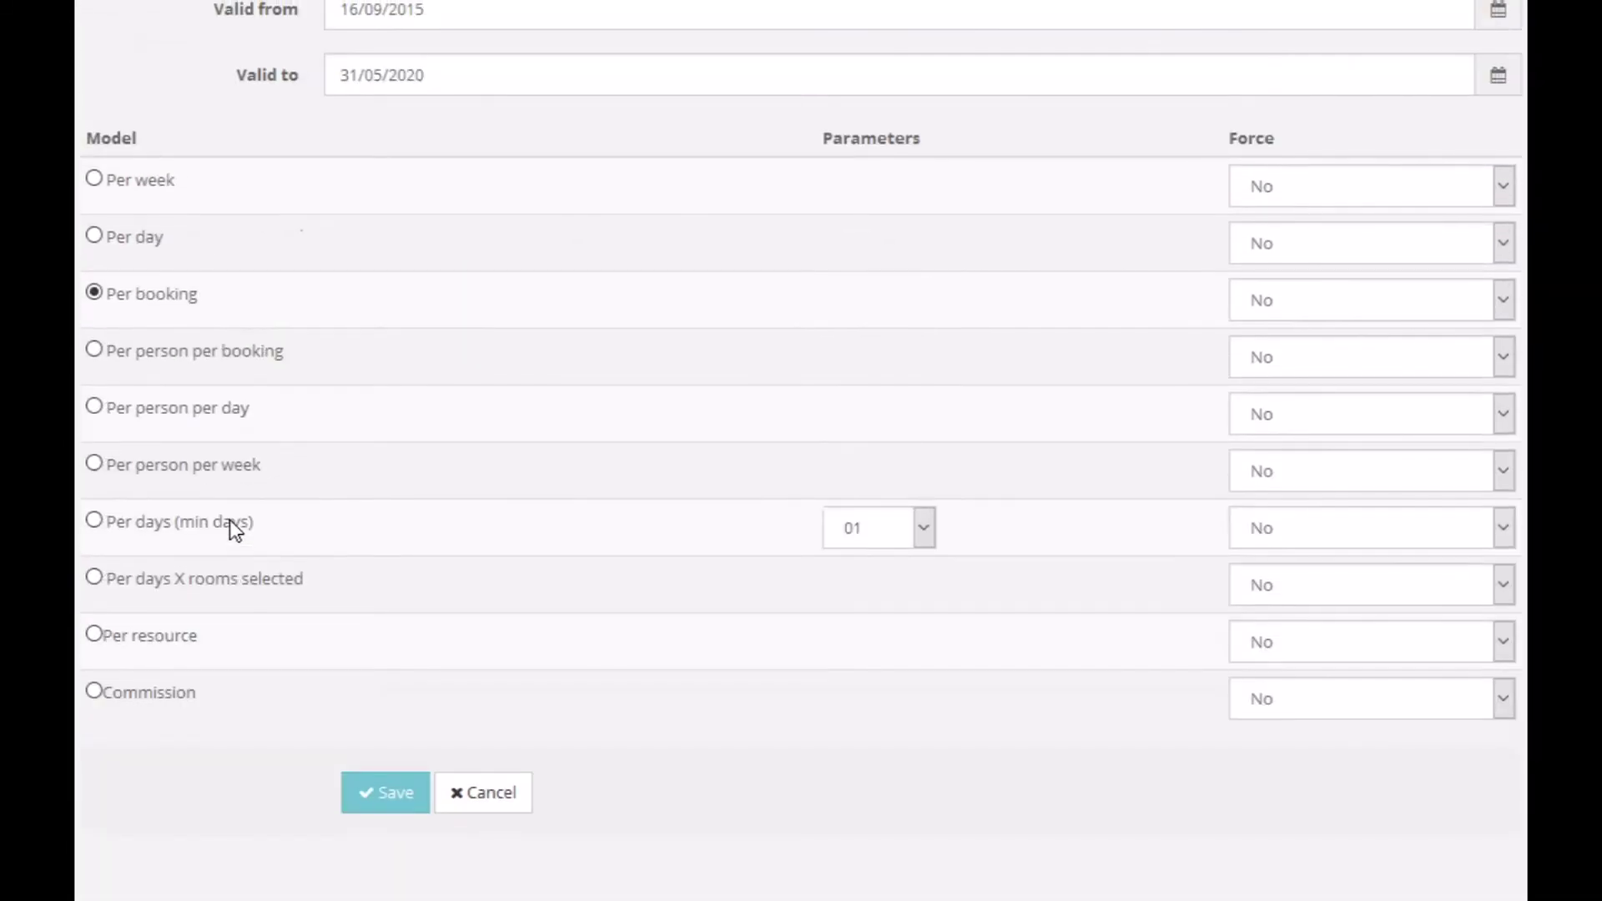
pyautogui.click(389, 798)
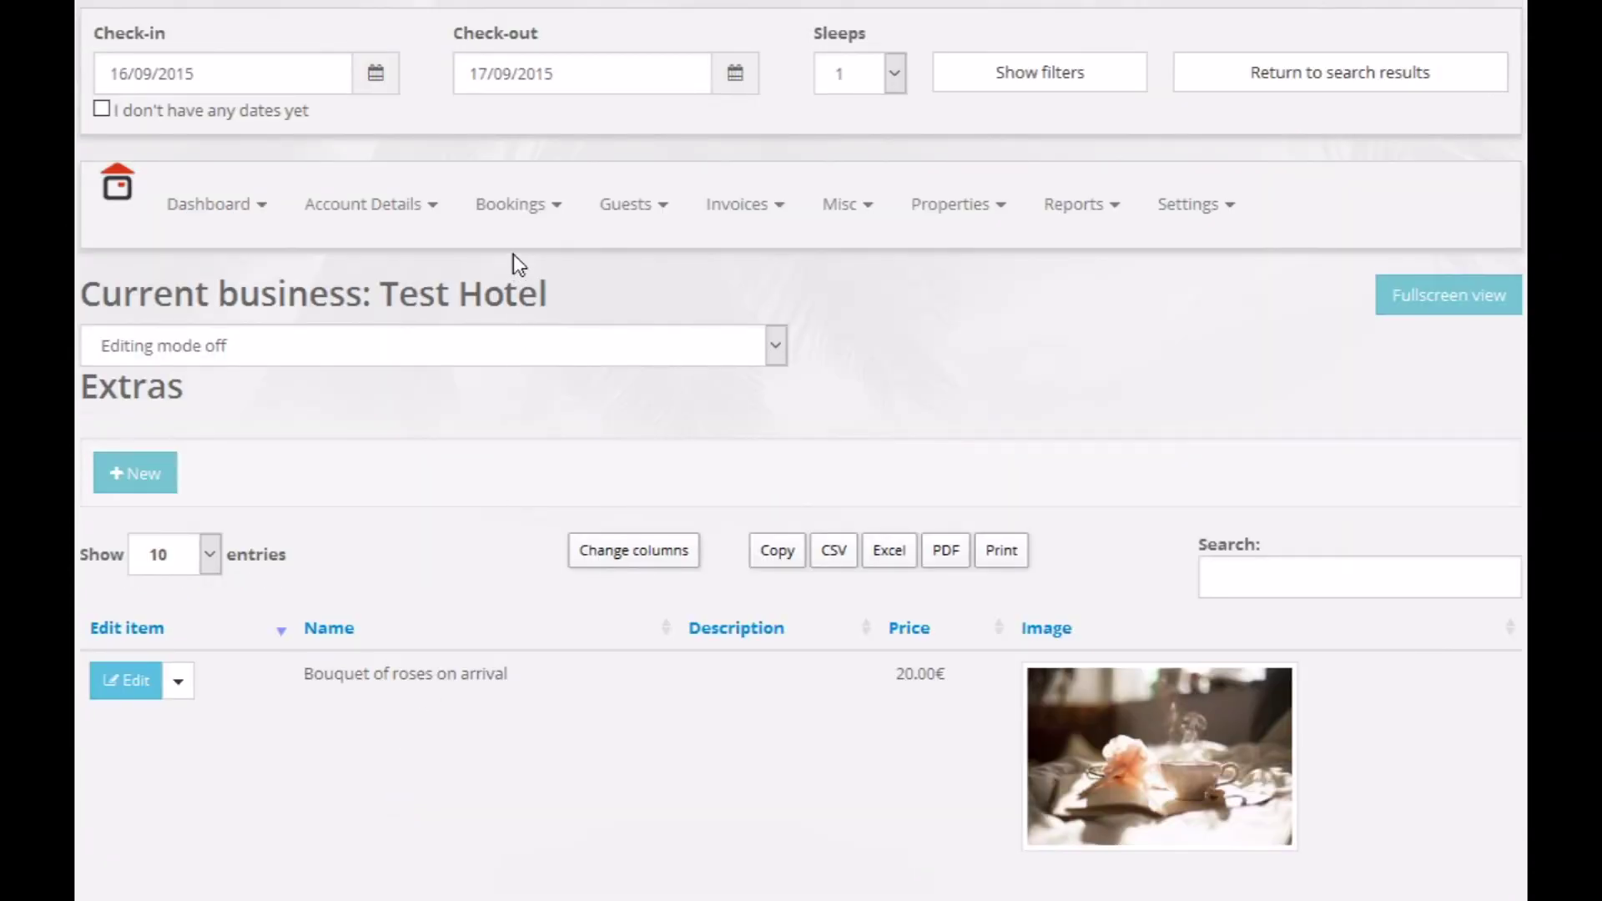
# - Start another new booking and add Room 4 Poster bed to it
pyautogui.click(518, 201)
pyautogui.click(551, 260)
pyautogui.scroll(-5, 1341, 380)
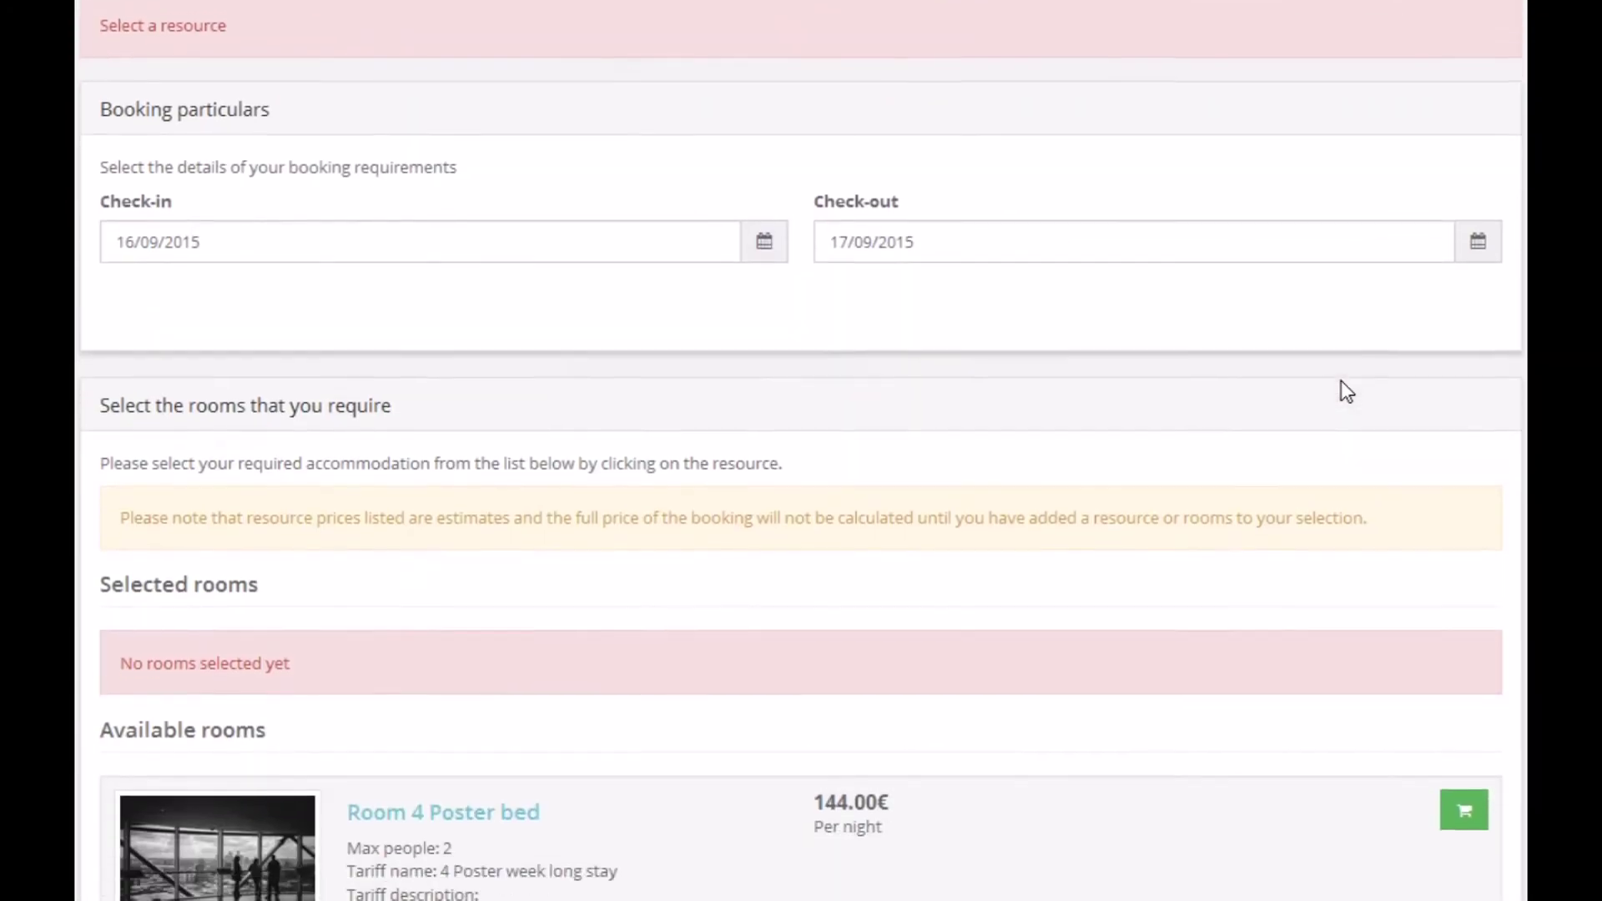
pyautogui.scroll(-3, 1341, 382)
pyautogui.click(1465, 419)
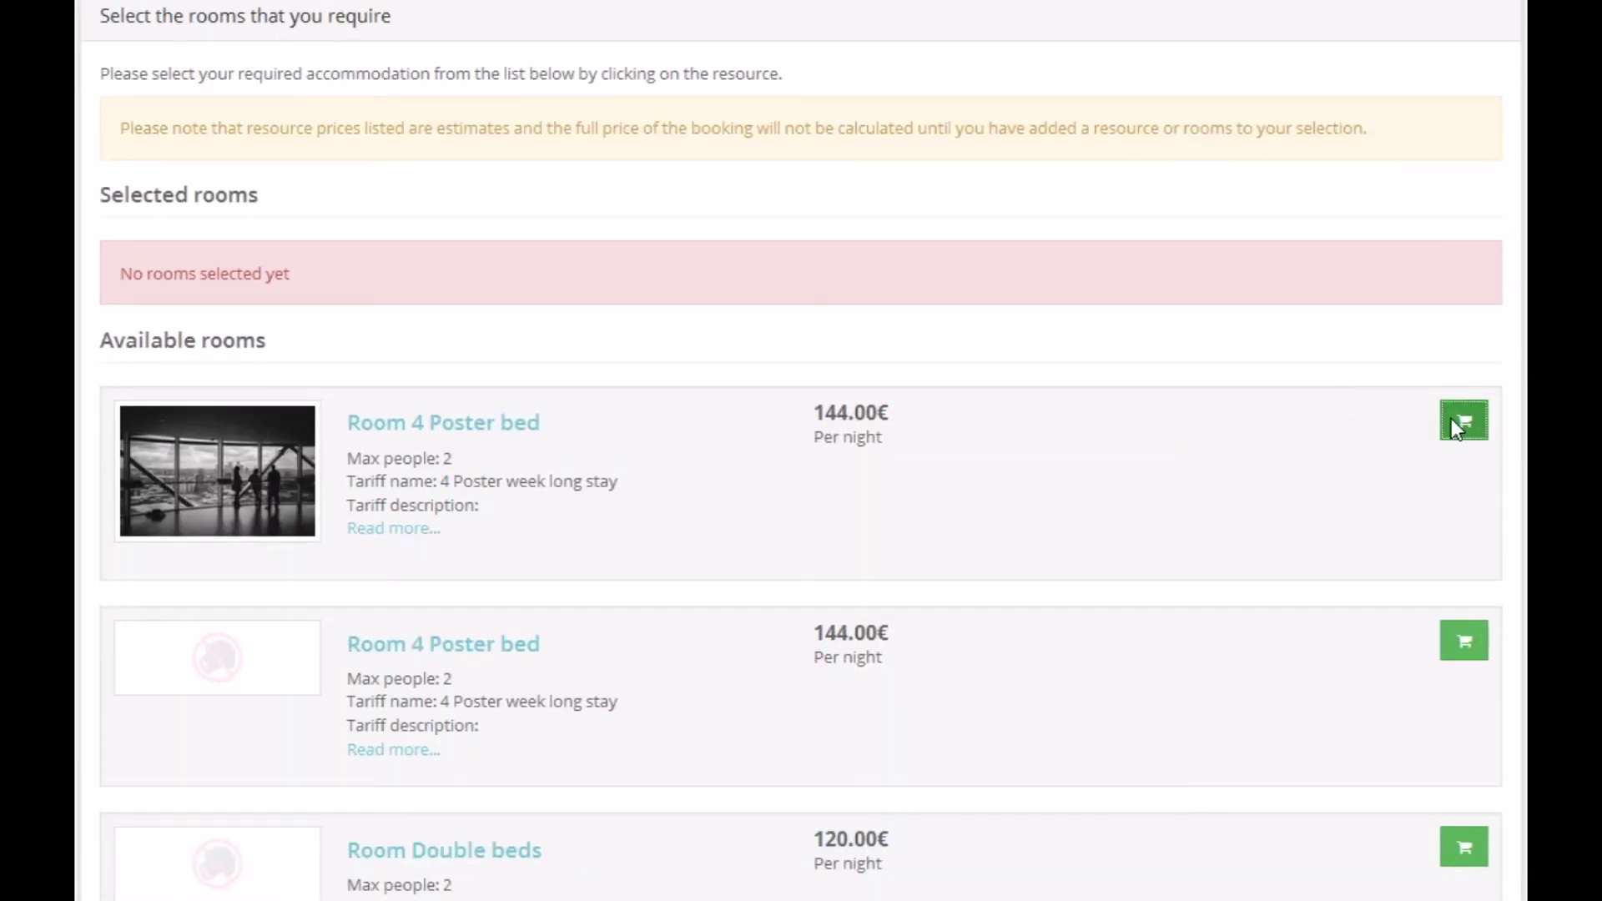
pyautogui.scroll(-5, 1264, 435)
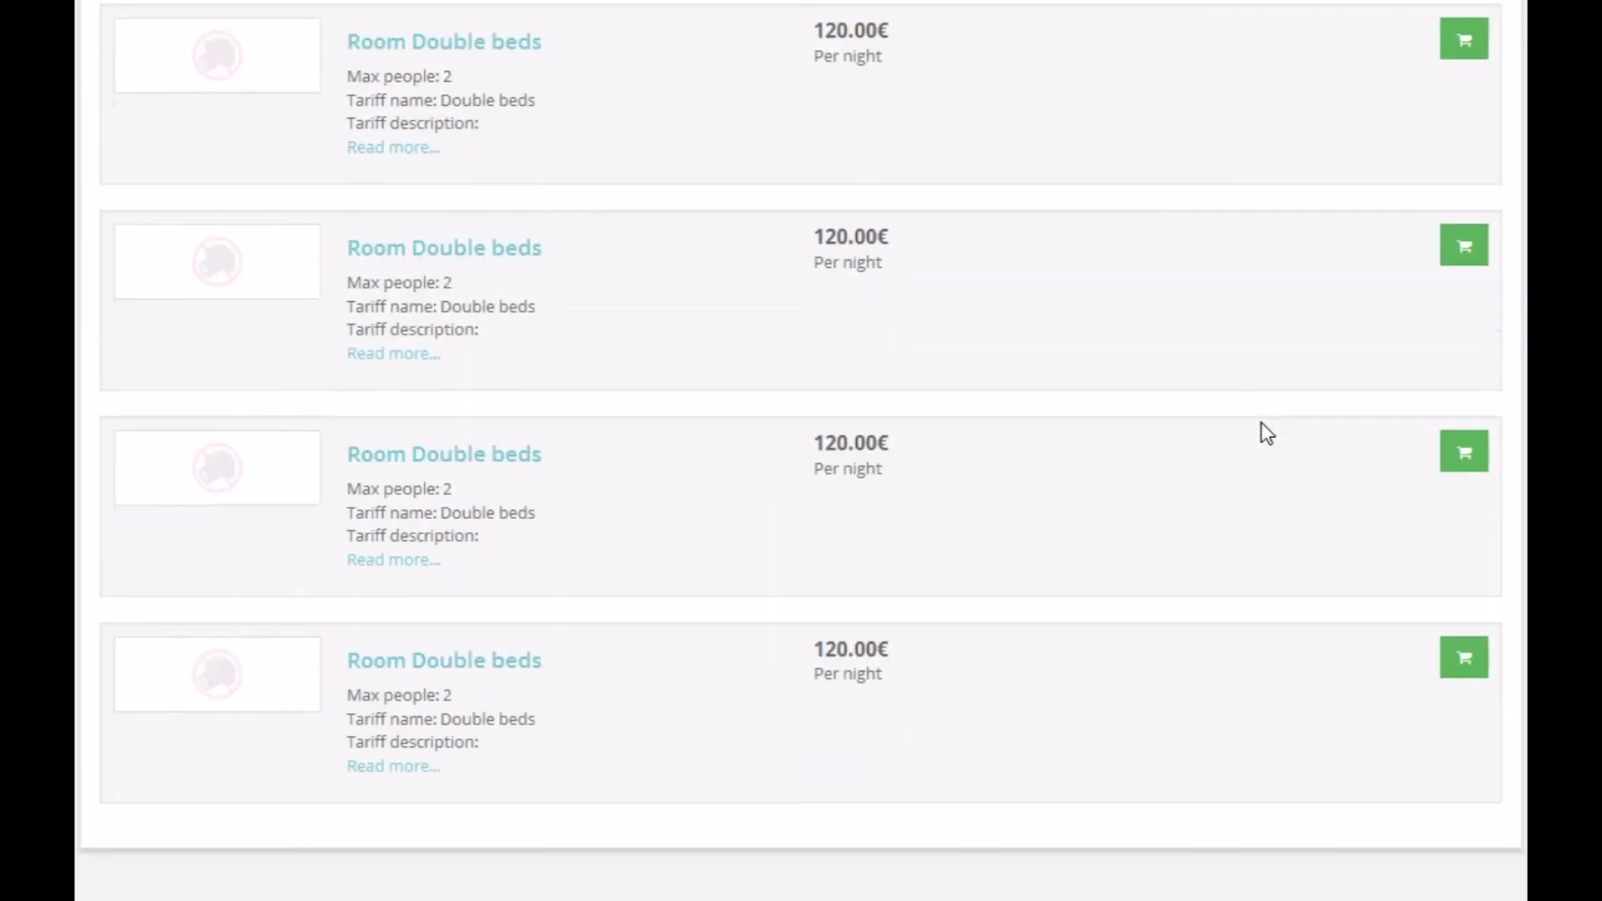
pyautogui.scroll(-4, 1264, 435)
pyautogui.scroll(-3, 1265, 434)
pyautogui.scroll(-2, 1265, 435)
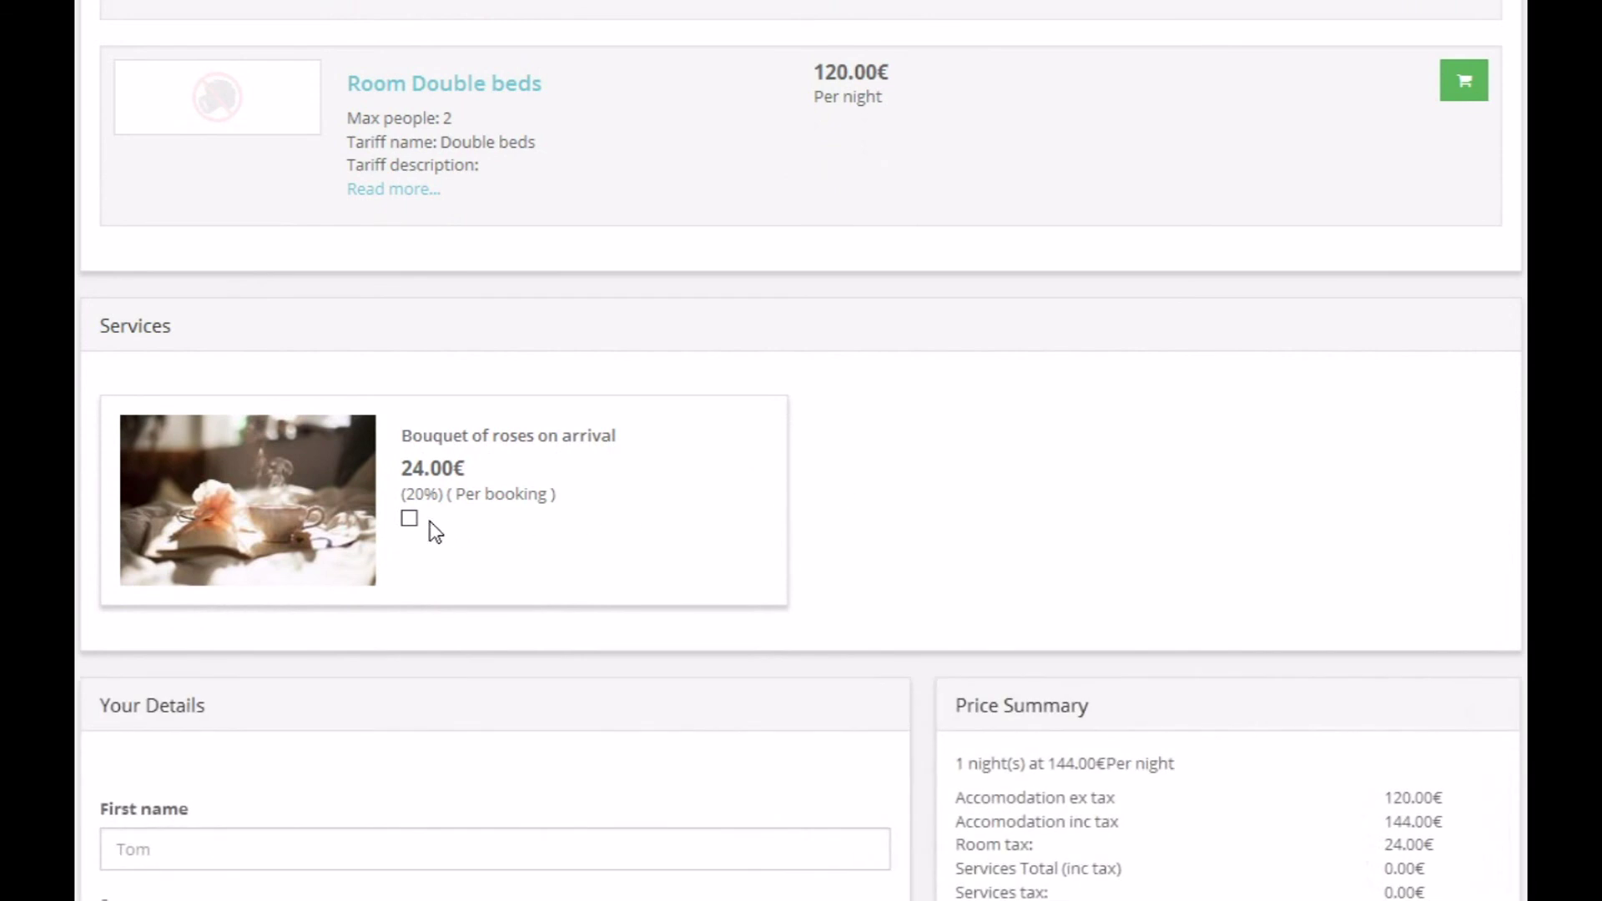